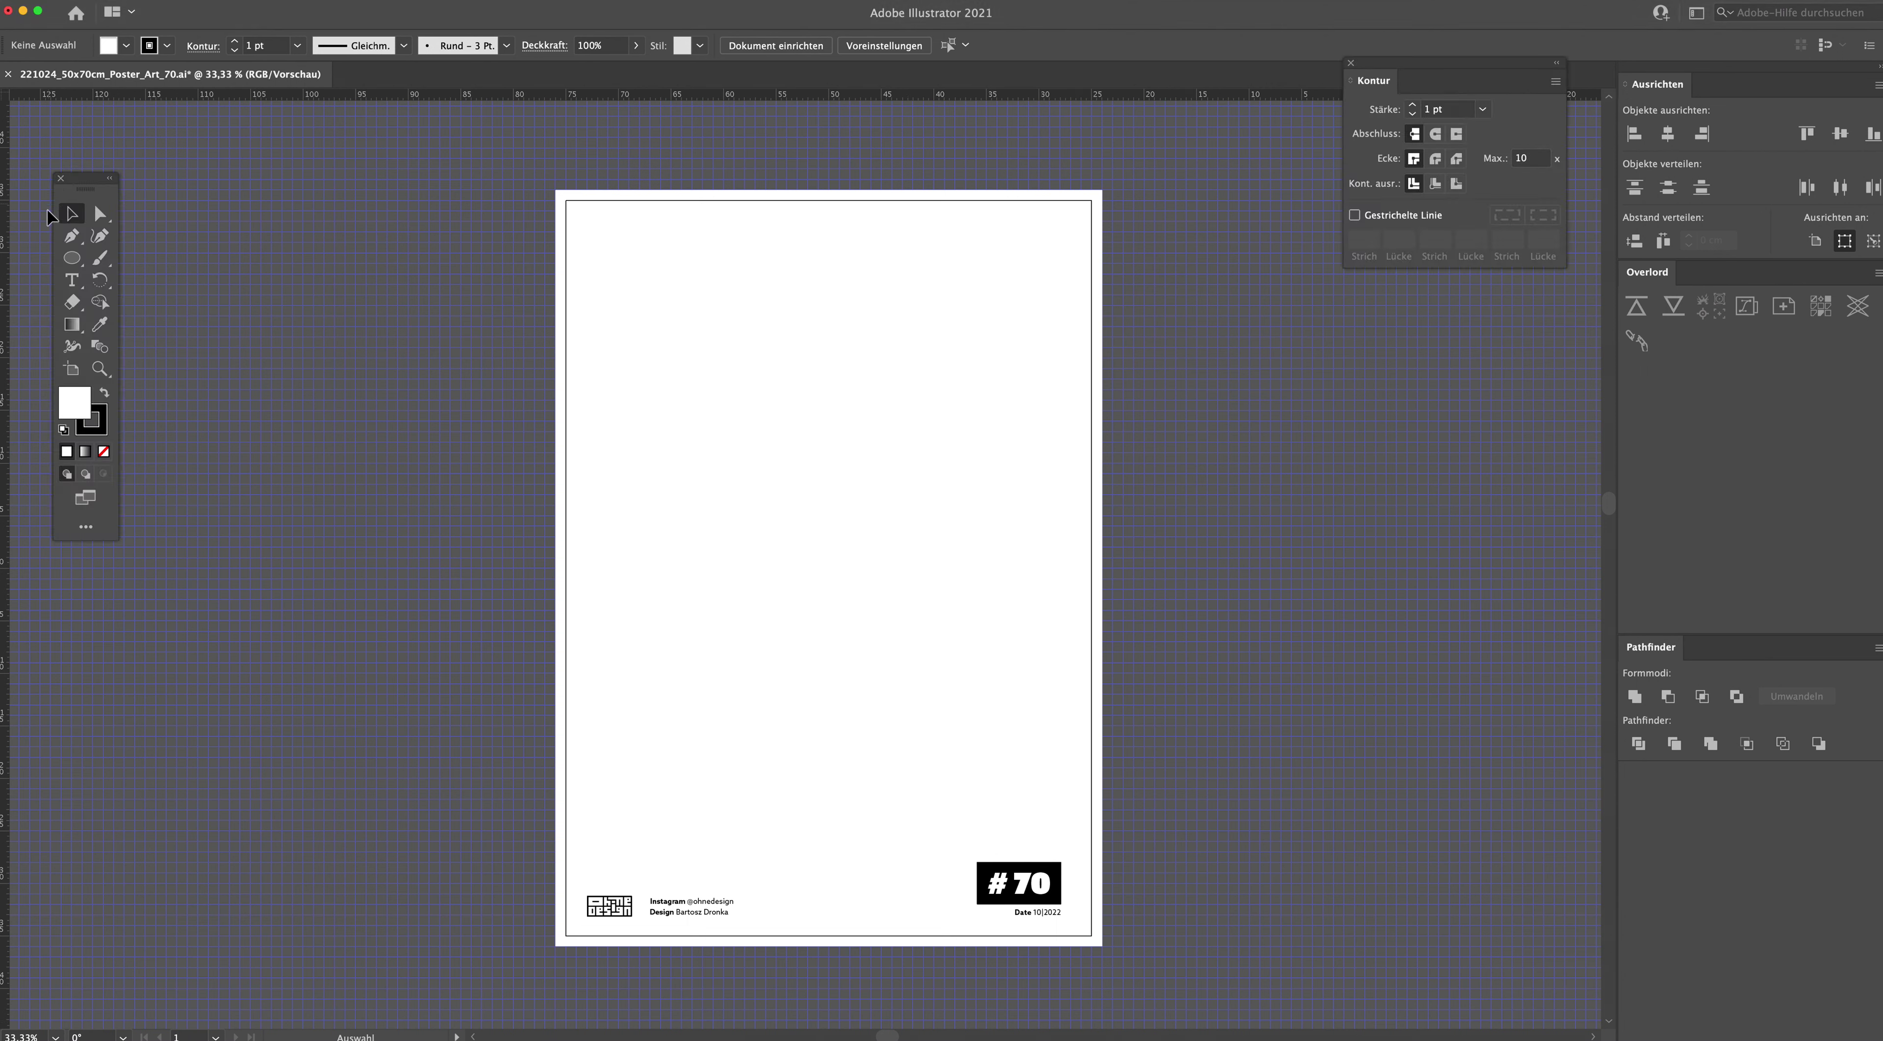
Step: Draw a large circle with a Hauttöne skin-tone gradient in the upper poster, then a lower-half rectangle
click(71, 258)
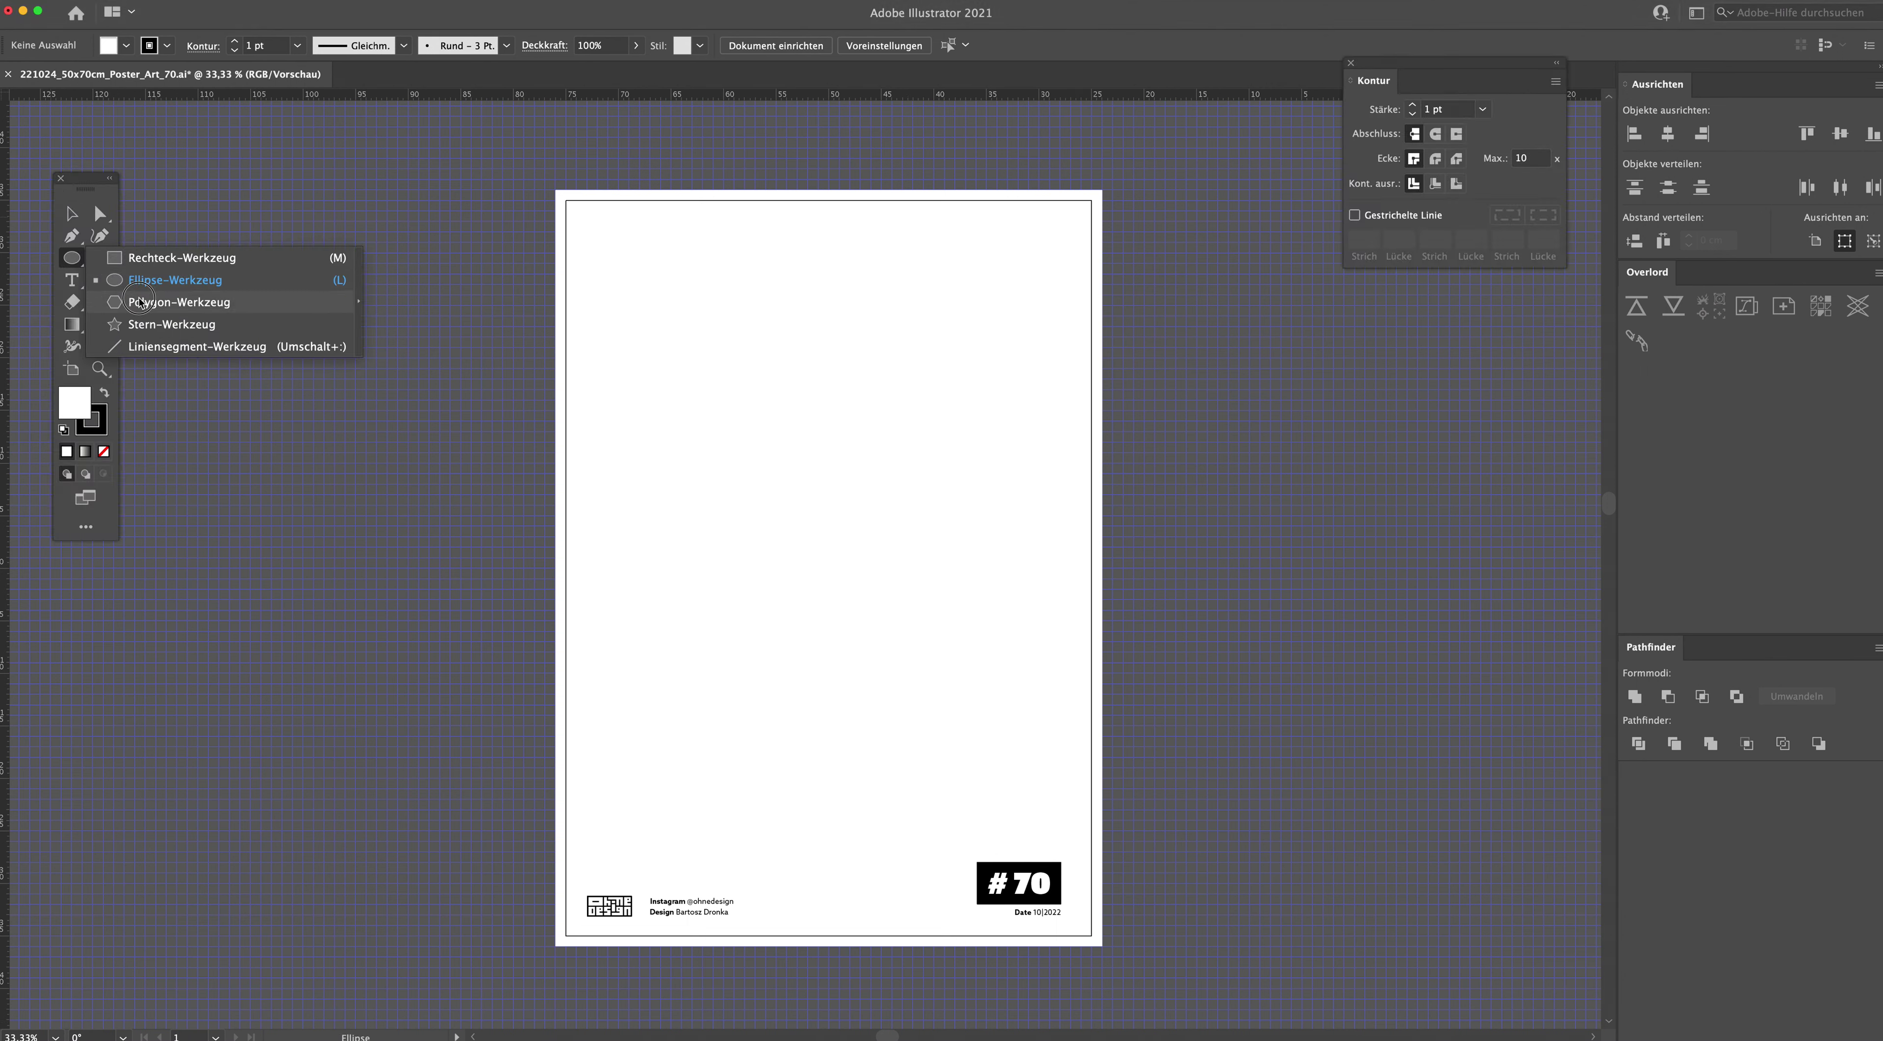
click(146, 280)
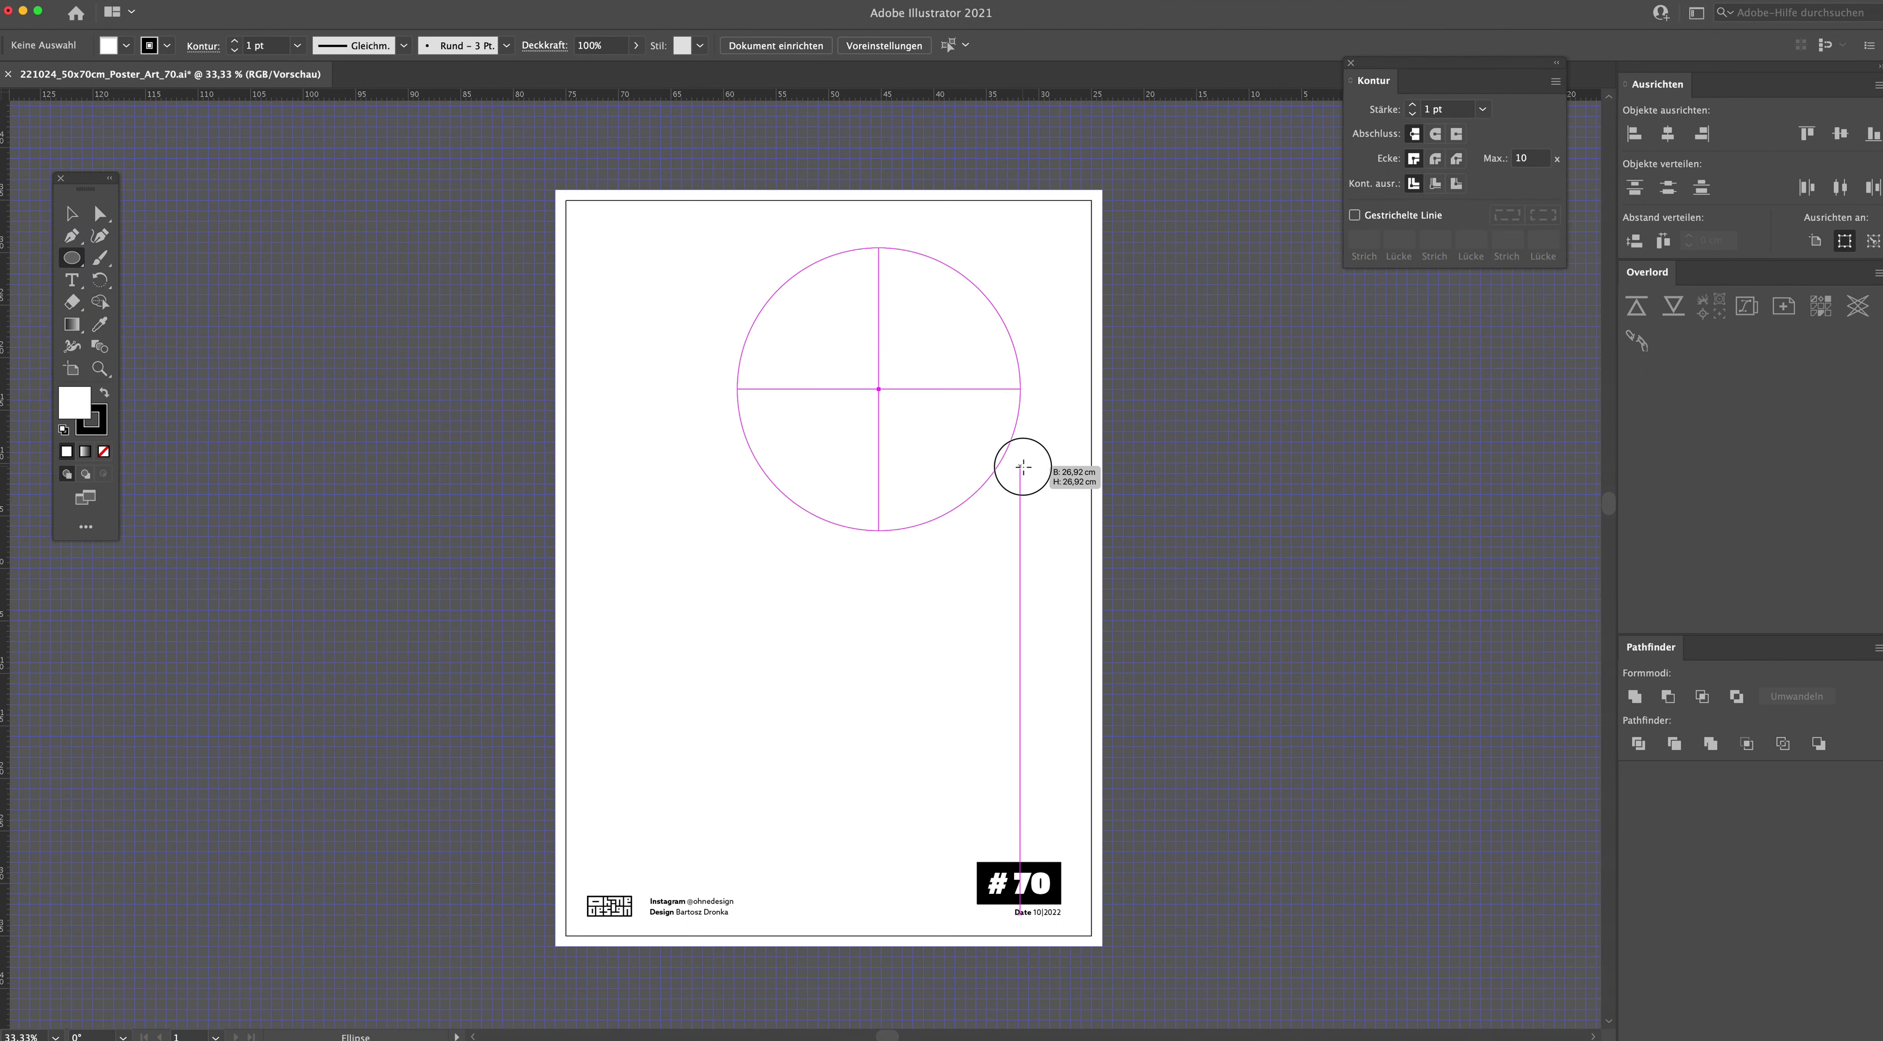
drag(739, 248, 1020, 461)
click(1278, 558)
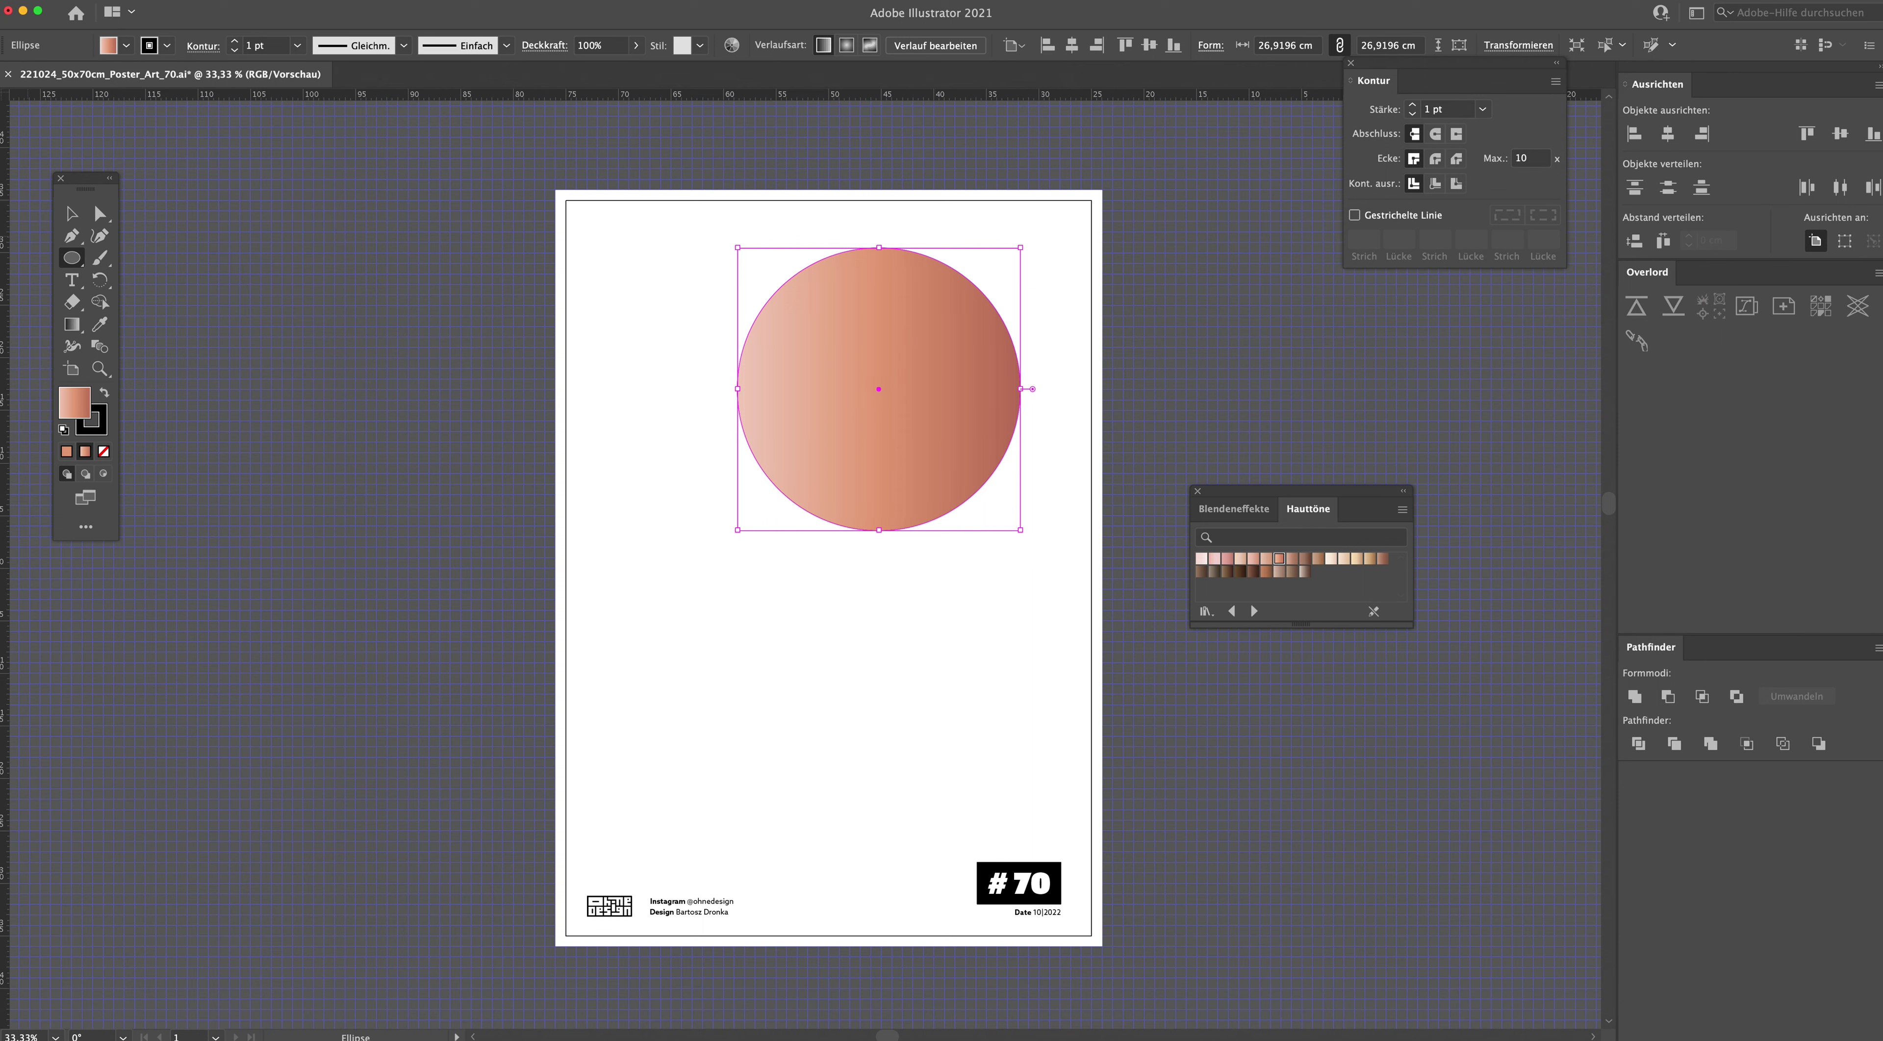
key(m)
mouse_move(566, 569)
mouse_down()
mouse_move(1067, 821)
mouse_move(1094, 943)
mouse_up()
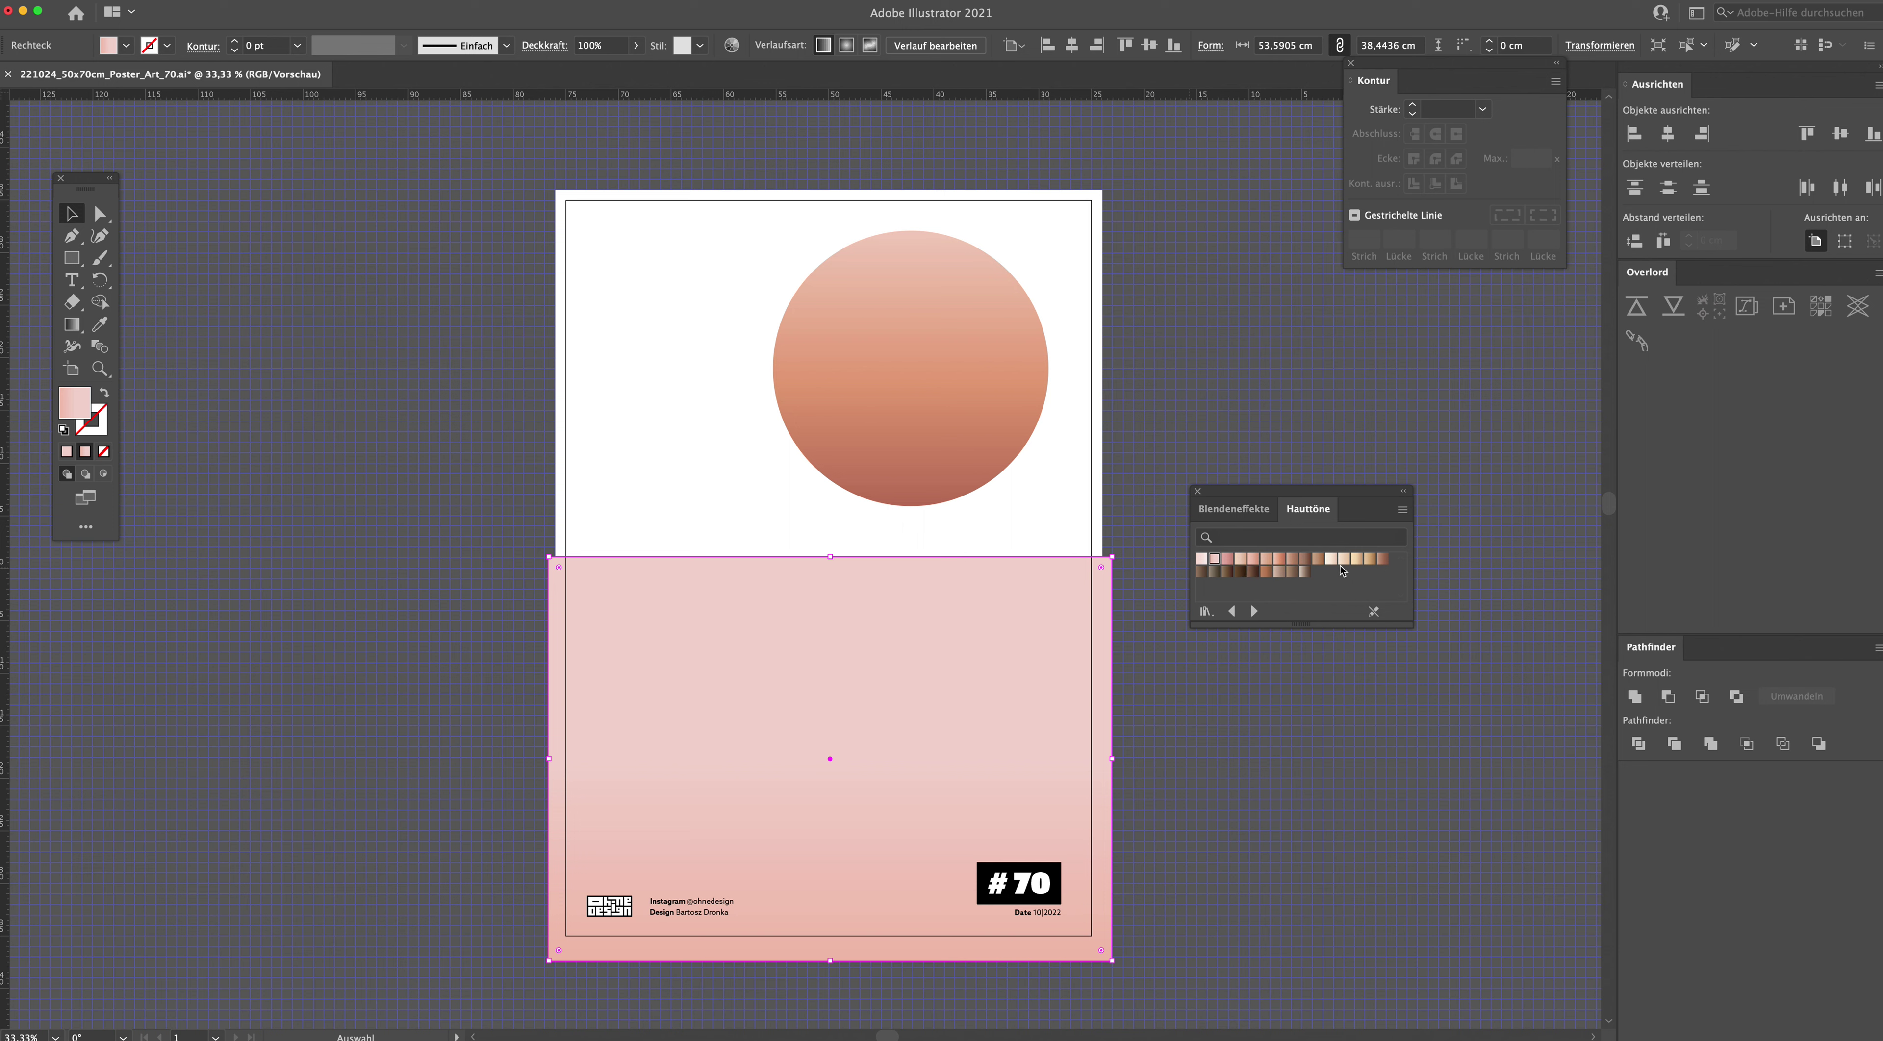
Step: Fill the lower-half rectangle with a Hauttöne gradient, pale peach at top to tan below
click(1355, 561)
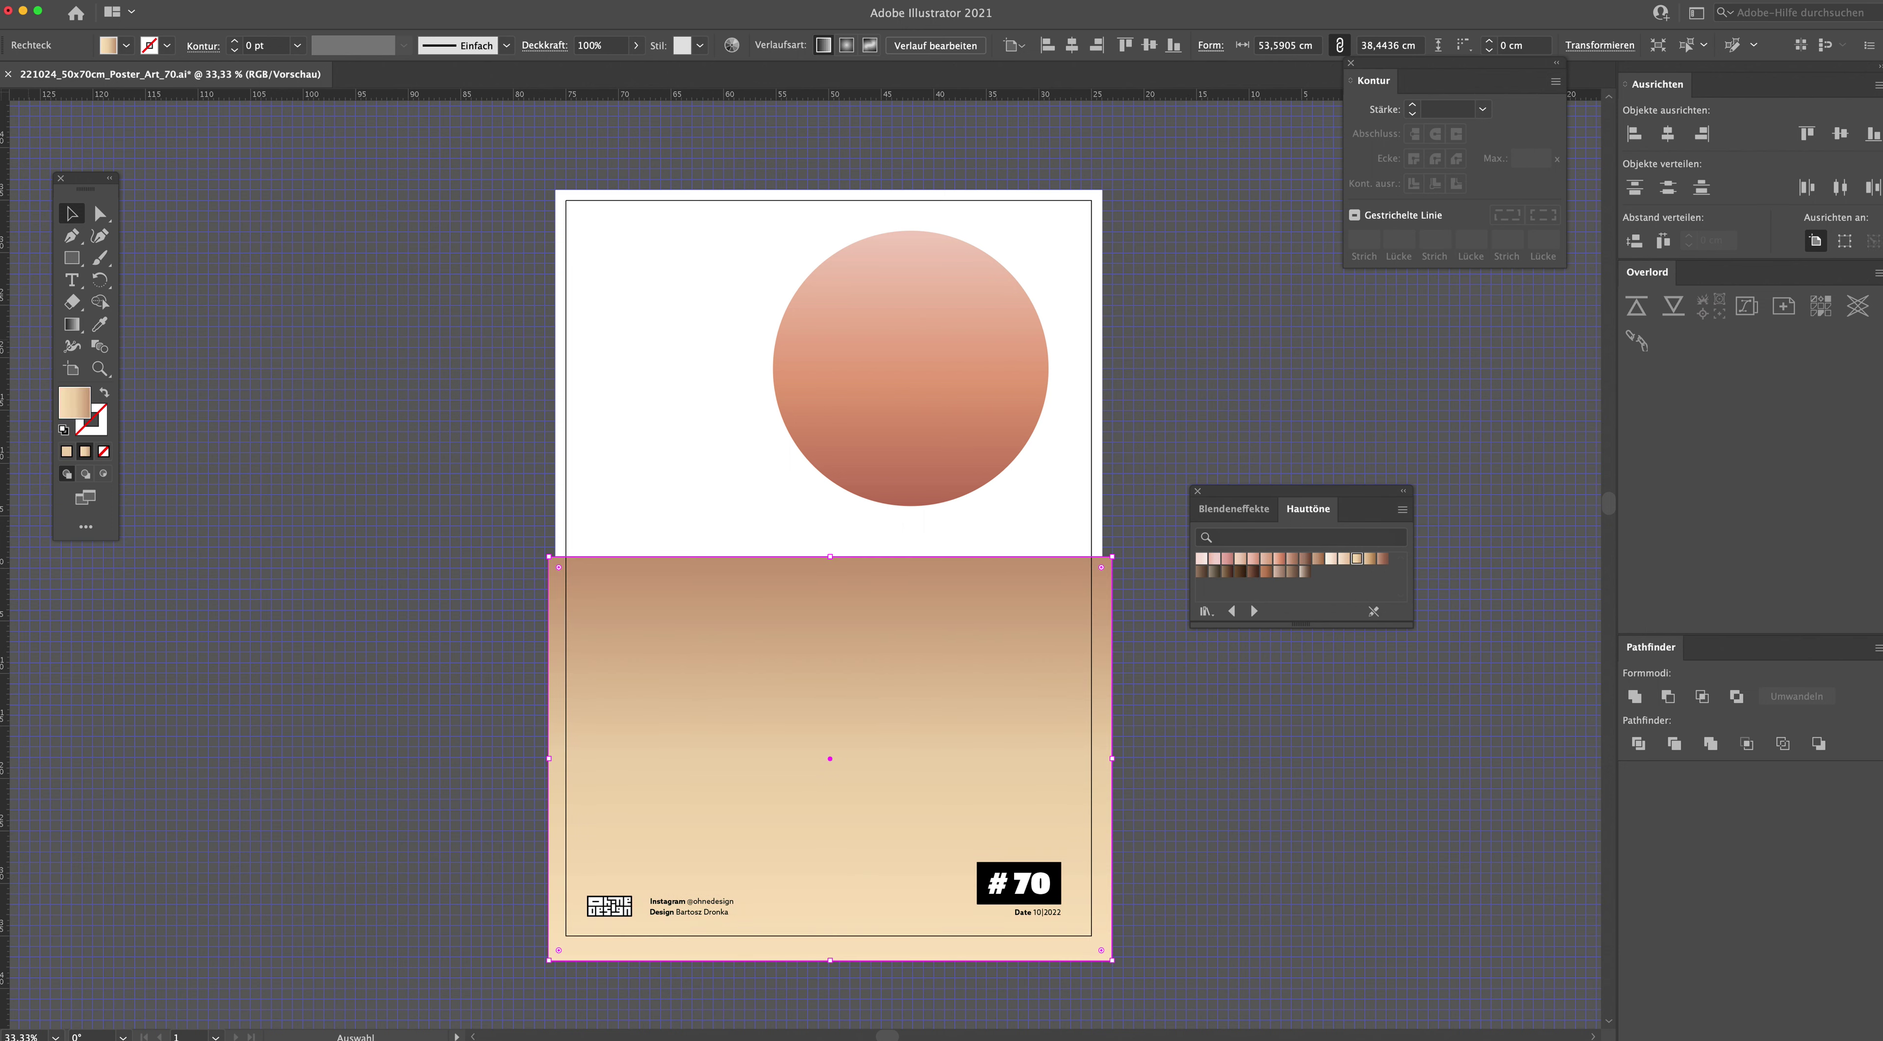
click(1241, 558)
click(329, 658)
drag(71, 257, 153, 278)
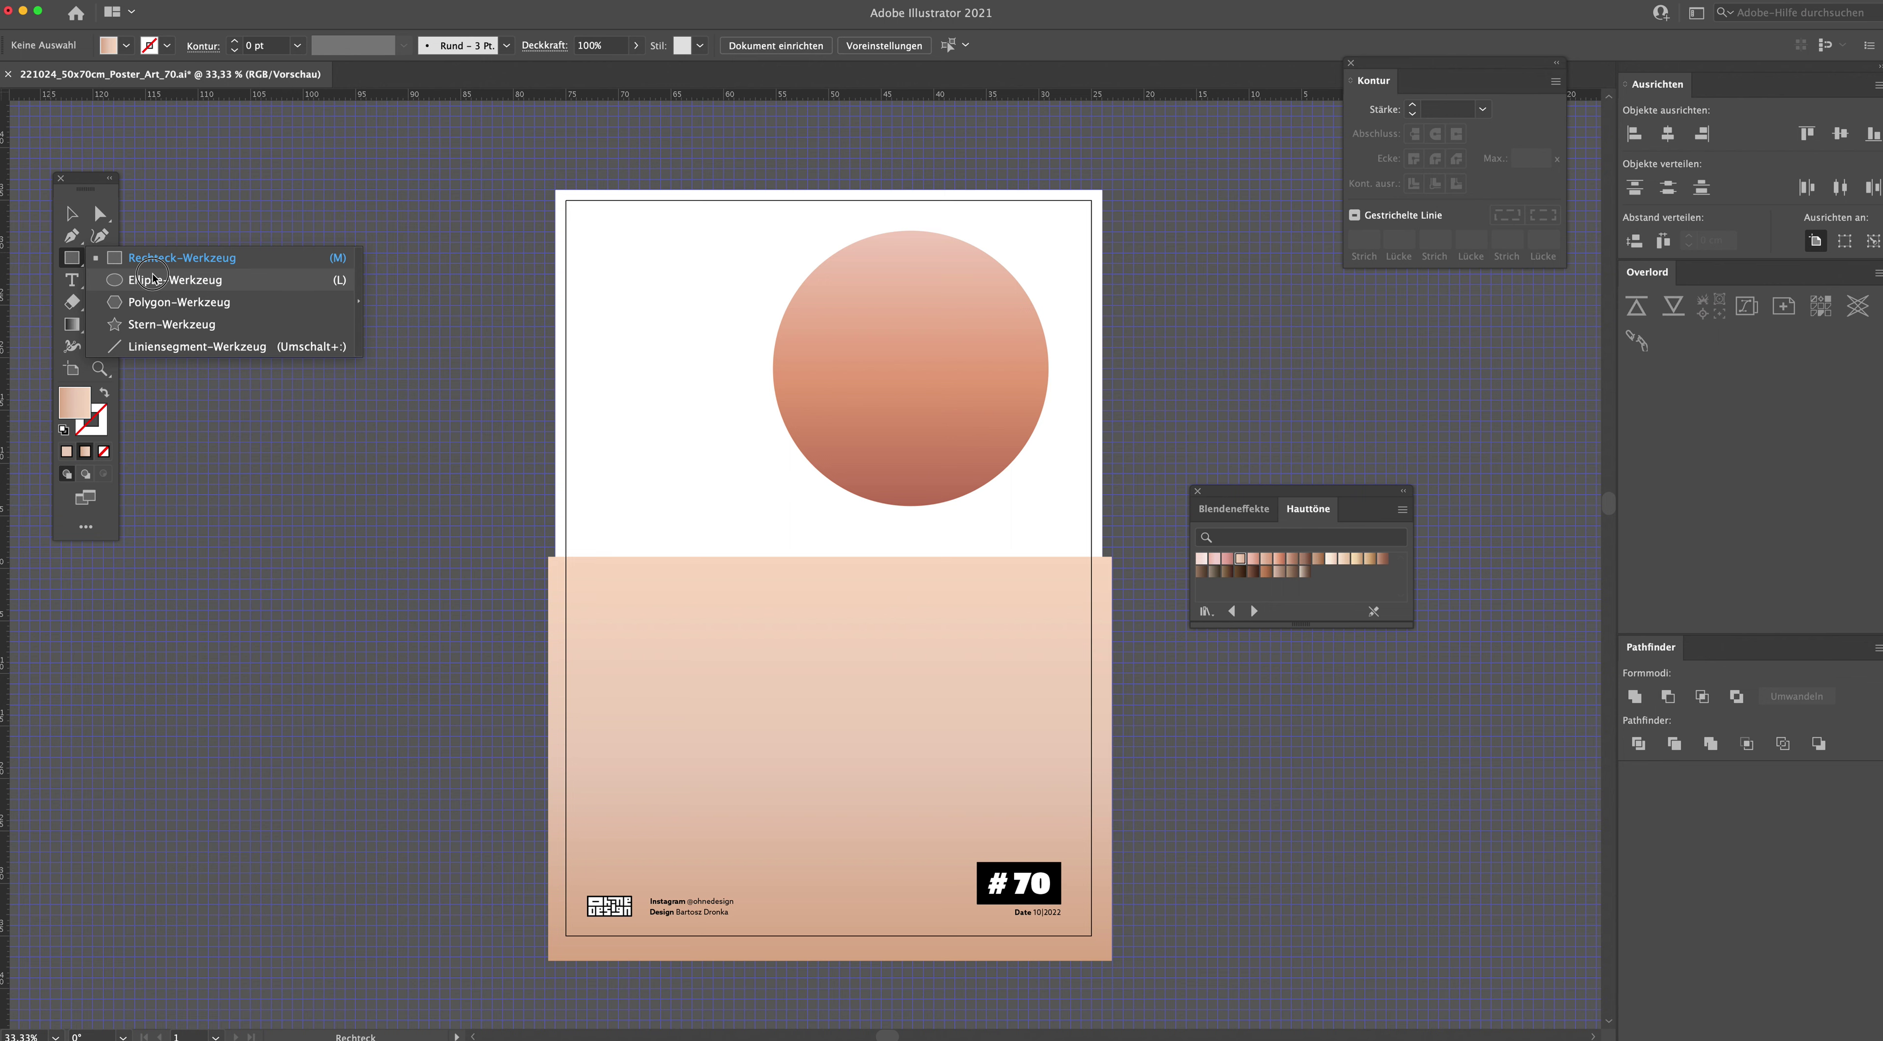
Step: Copy the rectangle straight up over the top half and fill it pink f78181
key(v)
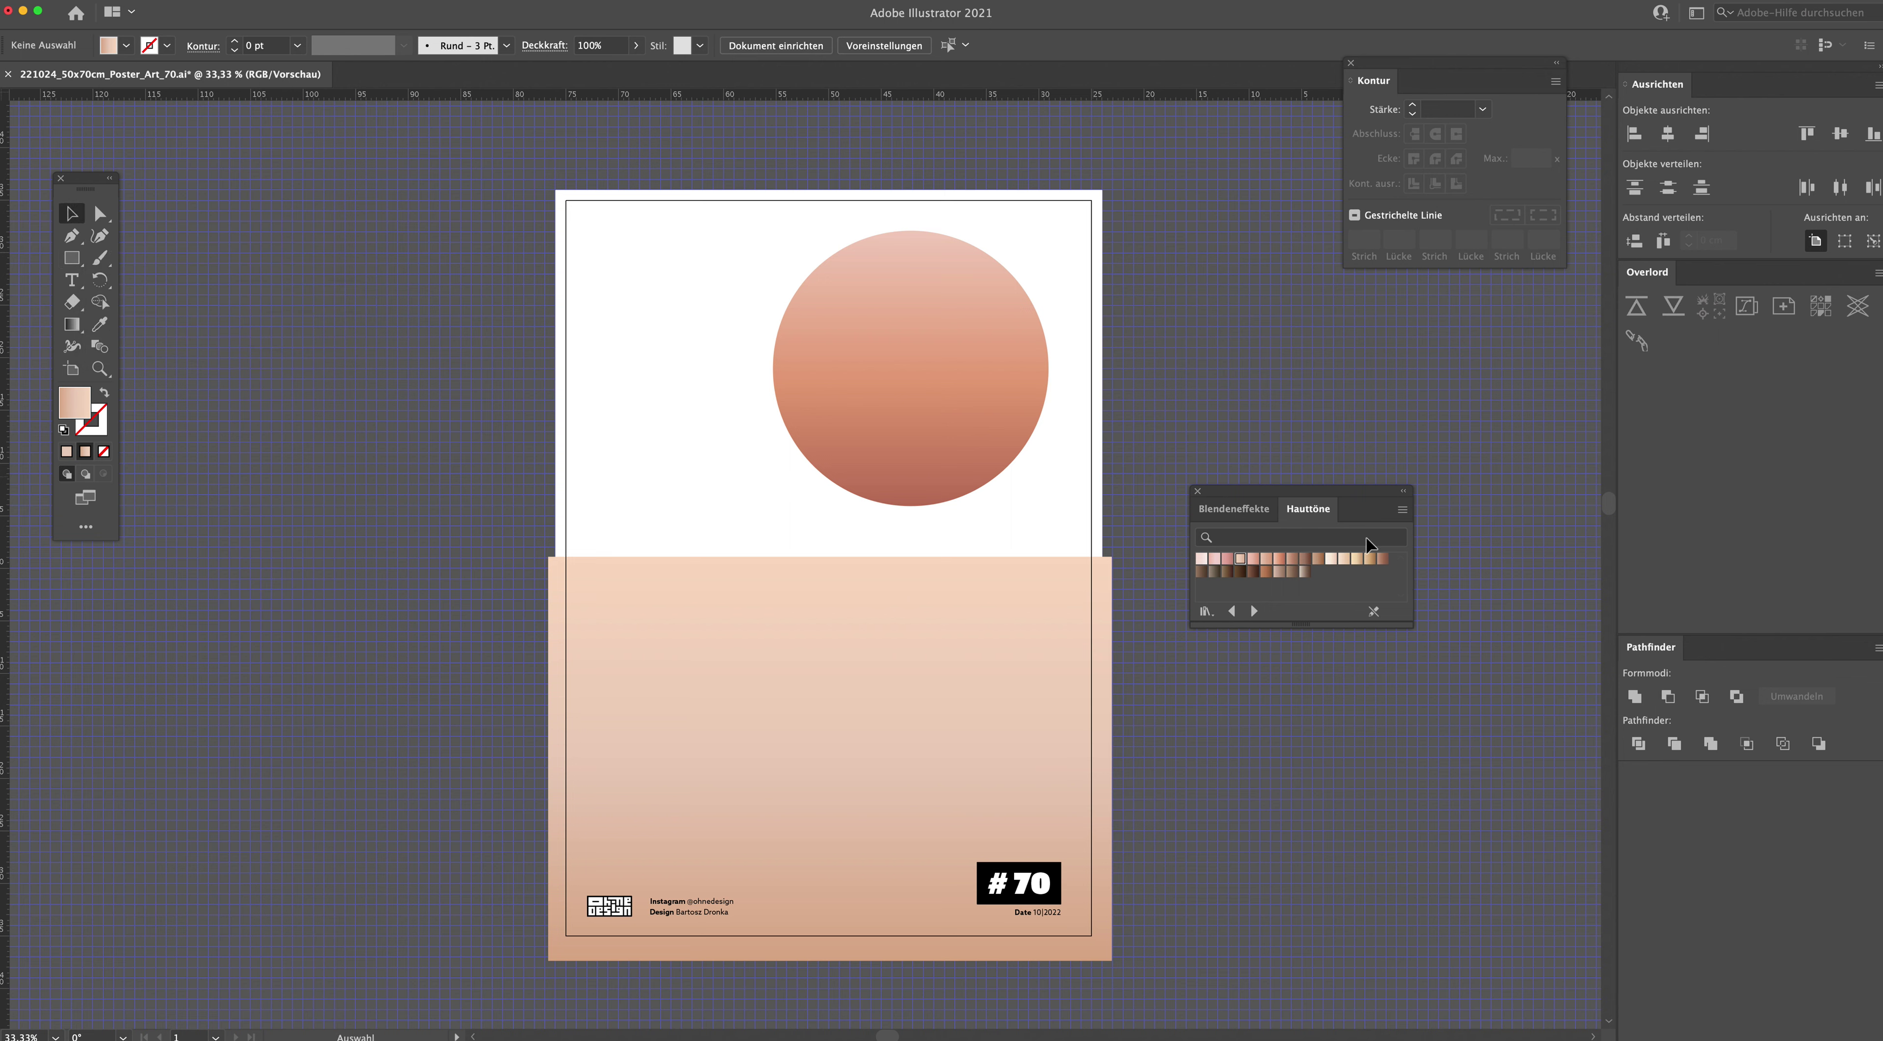
drag(950, 618, 954, 234)
double_click(77, 412)
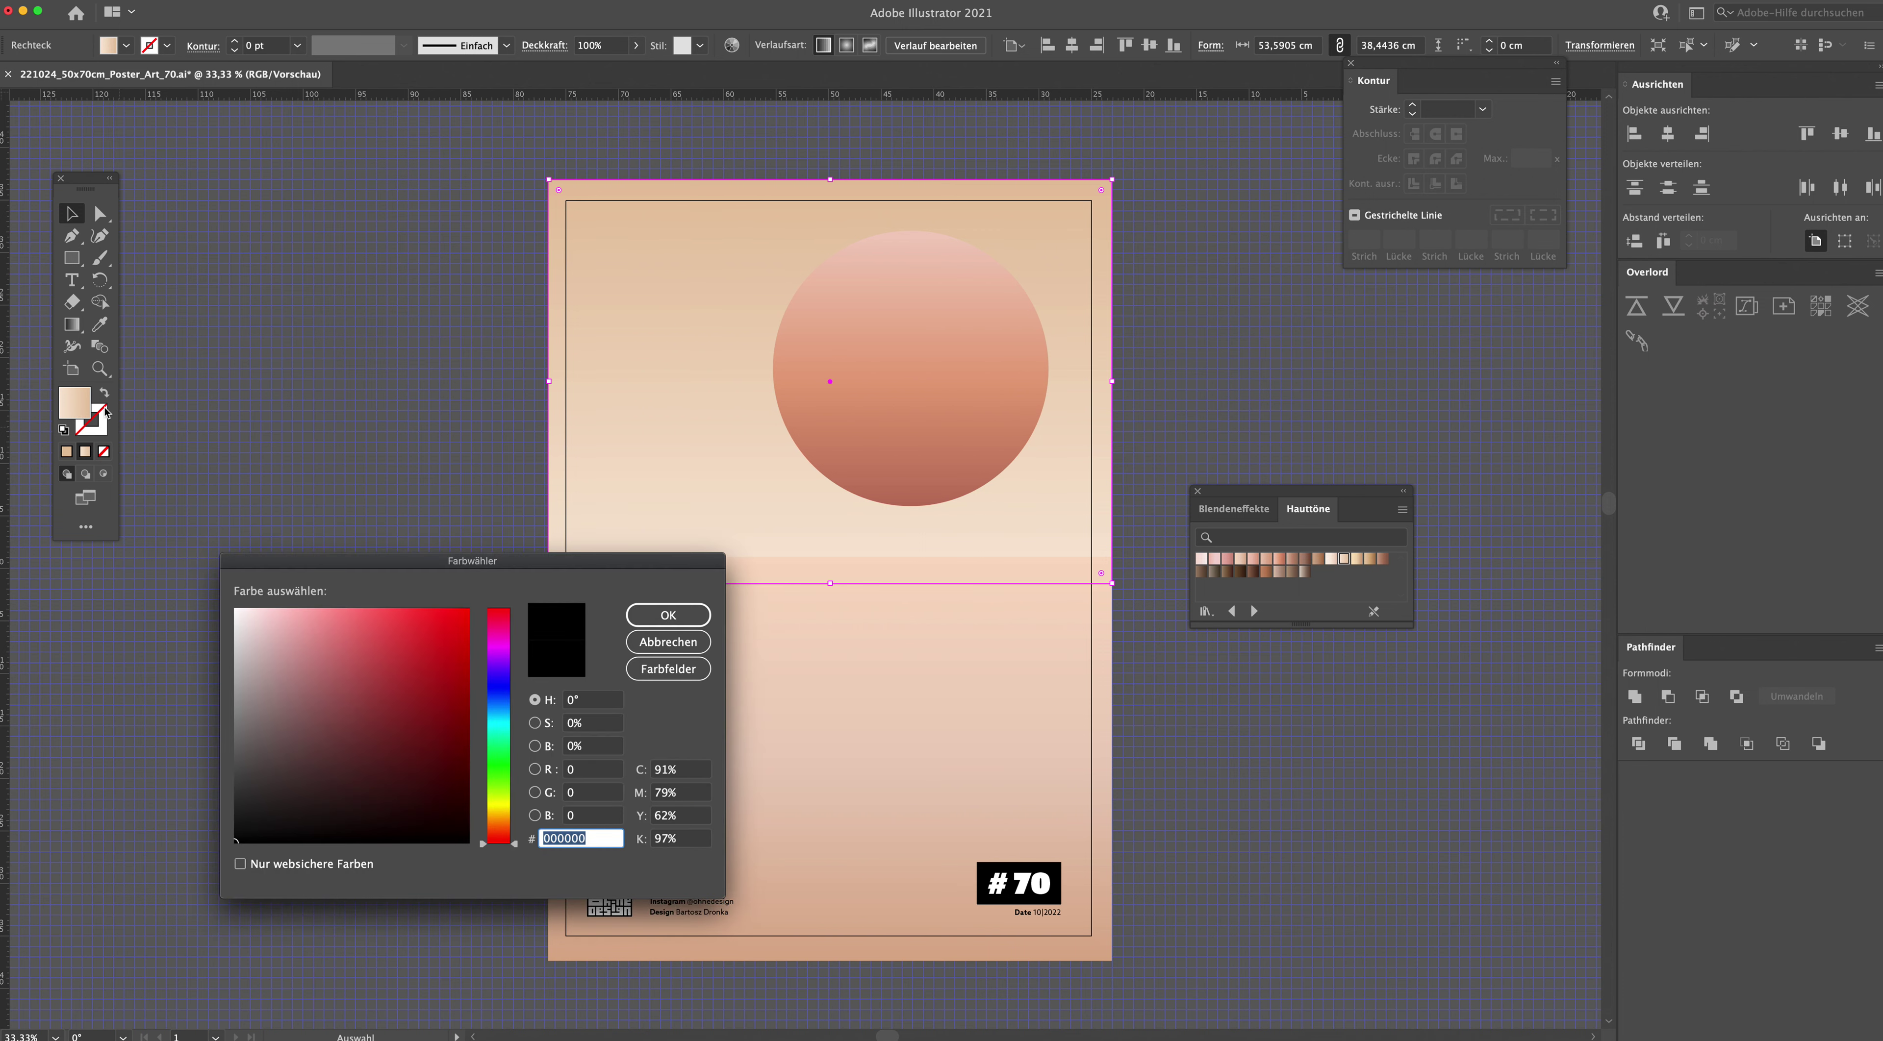
click(348, 613)
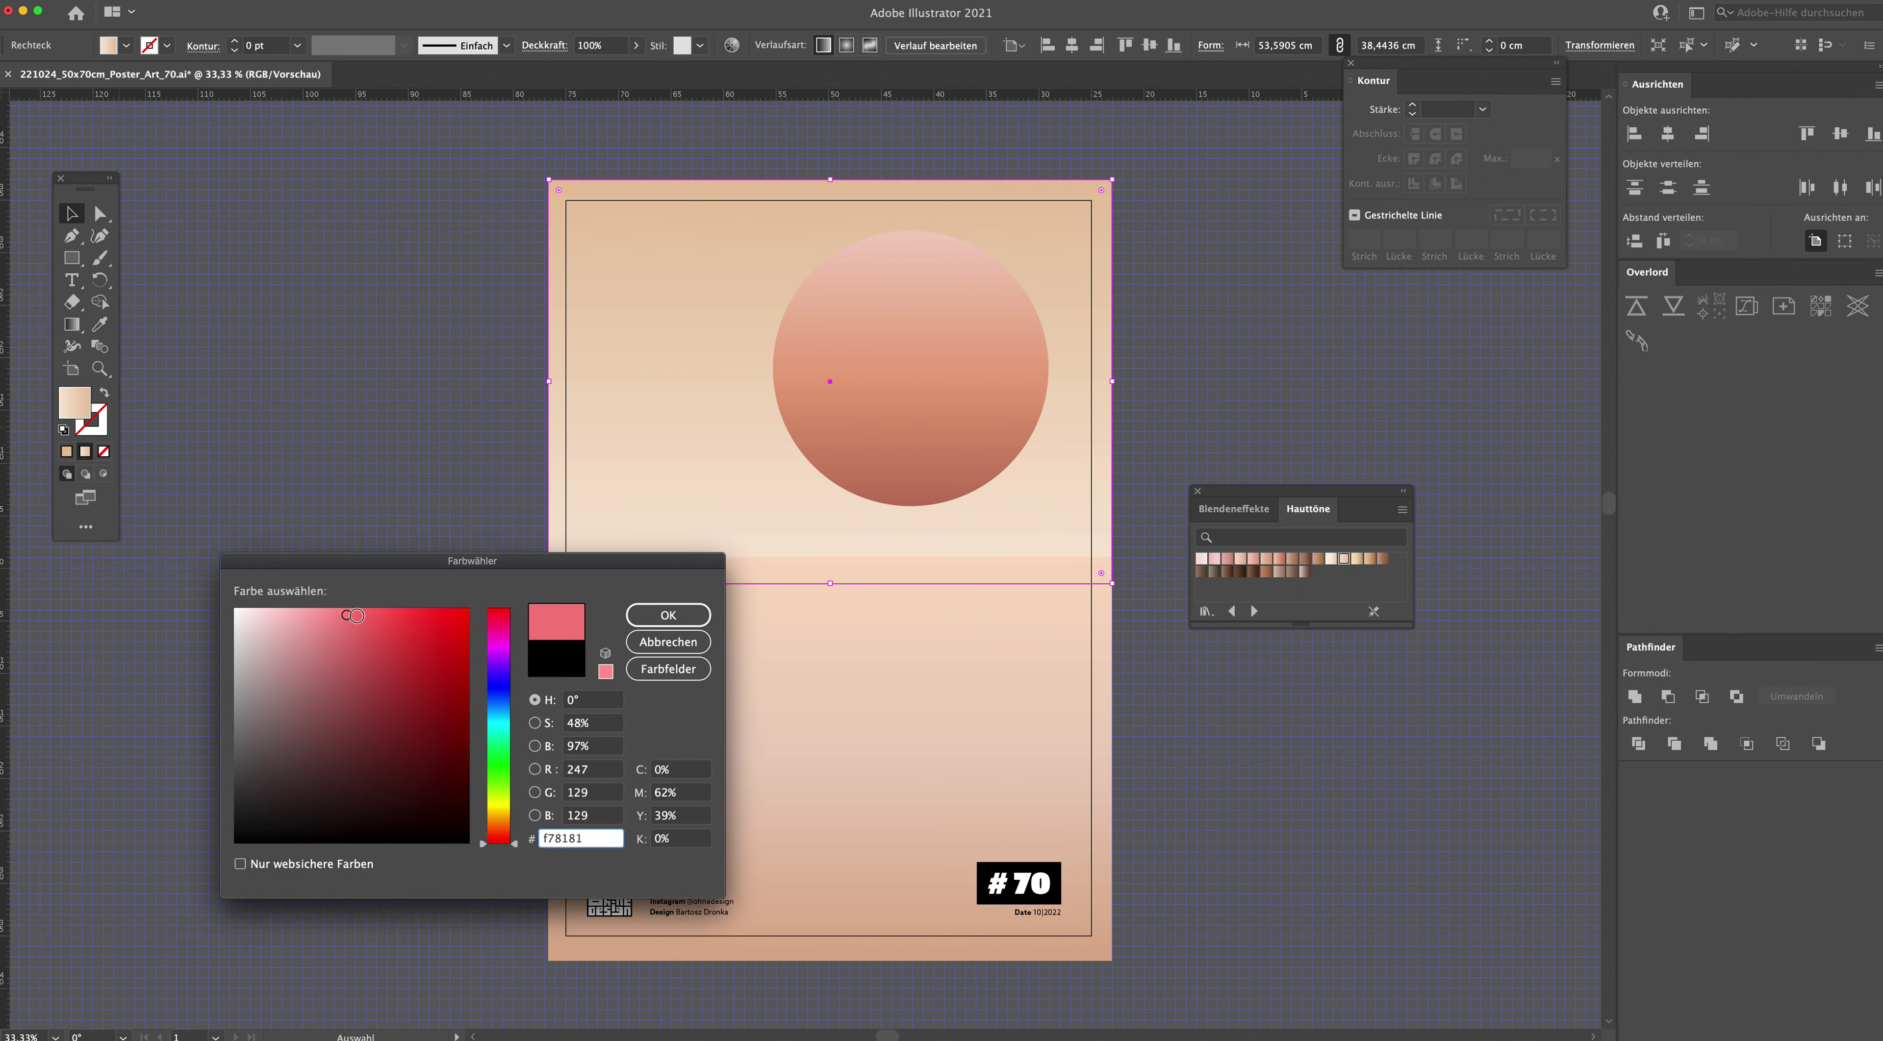
click(645, 617)
Step: Apply a pale Jahreszeiten gradient swatch to the top sky rectangle
click(1254, 610)
click(1370, 571)
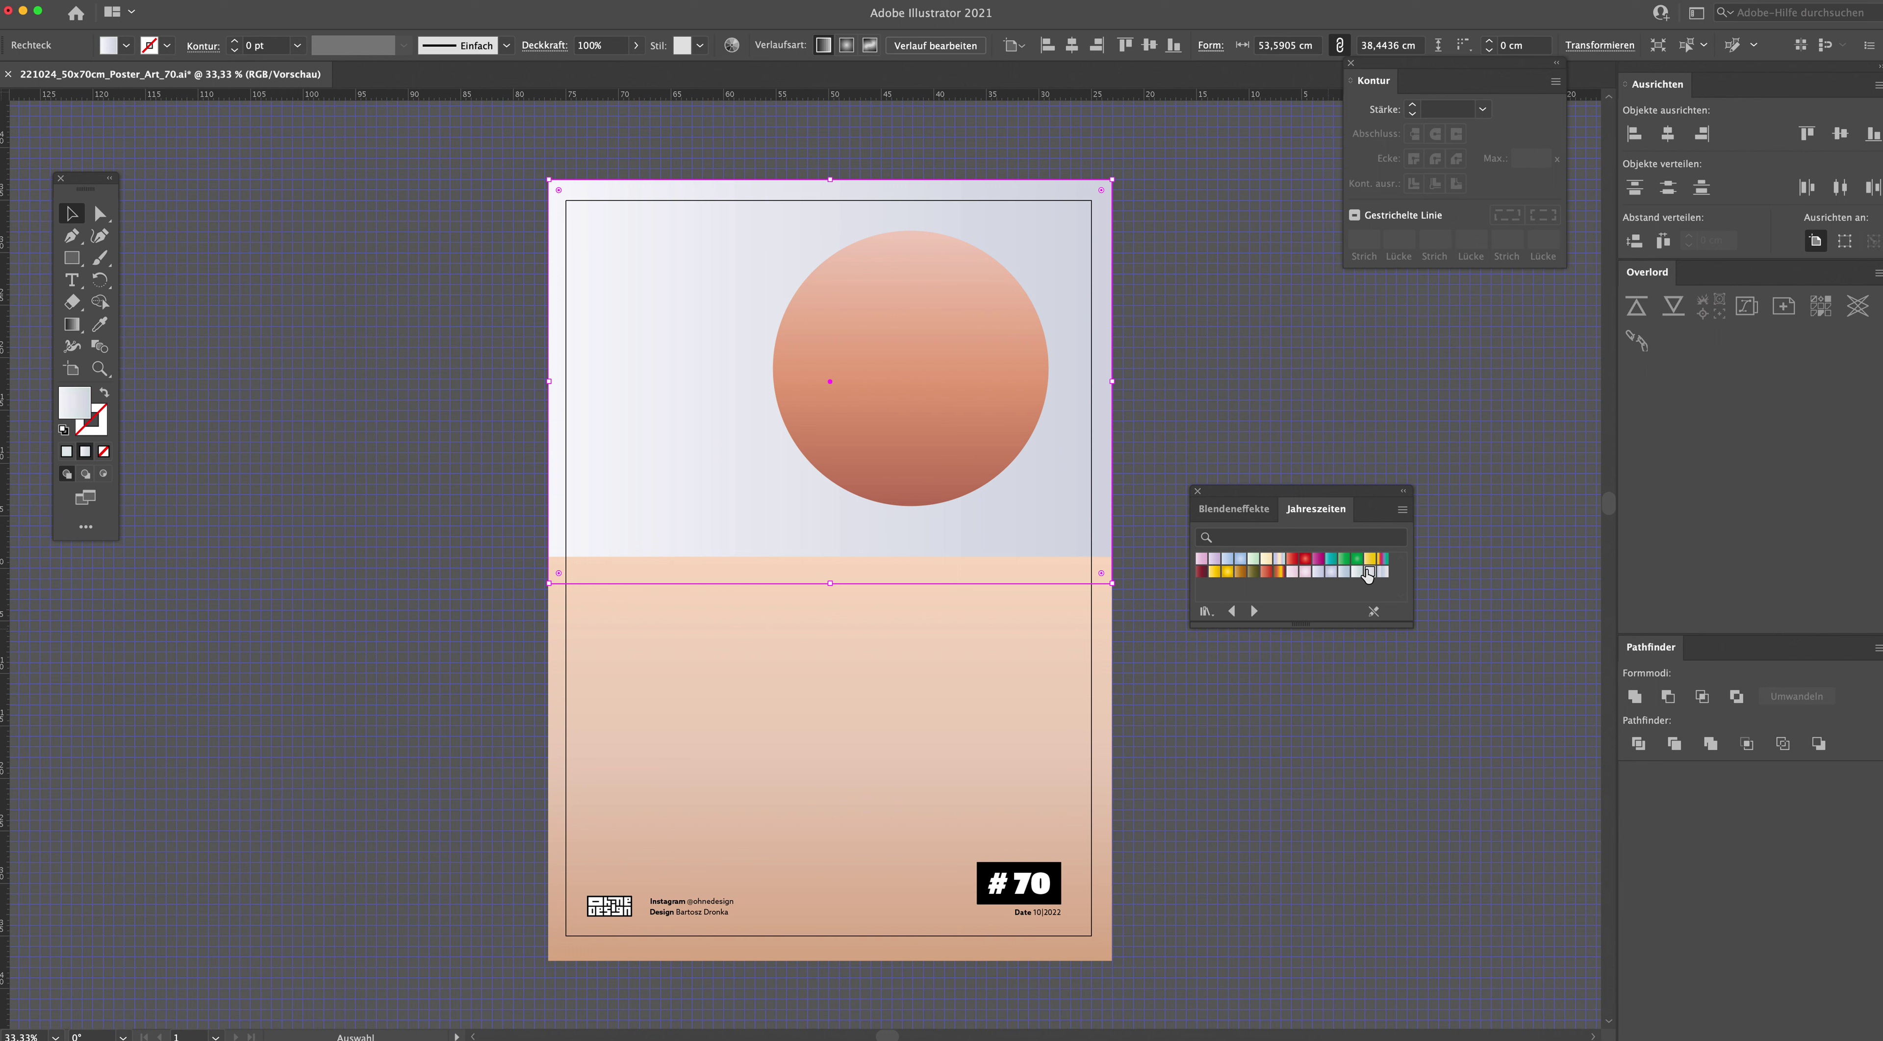
click(1225, 560)
Step: Give the sky a pale lavender Jahreszeiten gradient, made linear and reversed
click(1216, 567)
click(1214, 560)
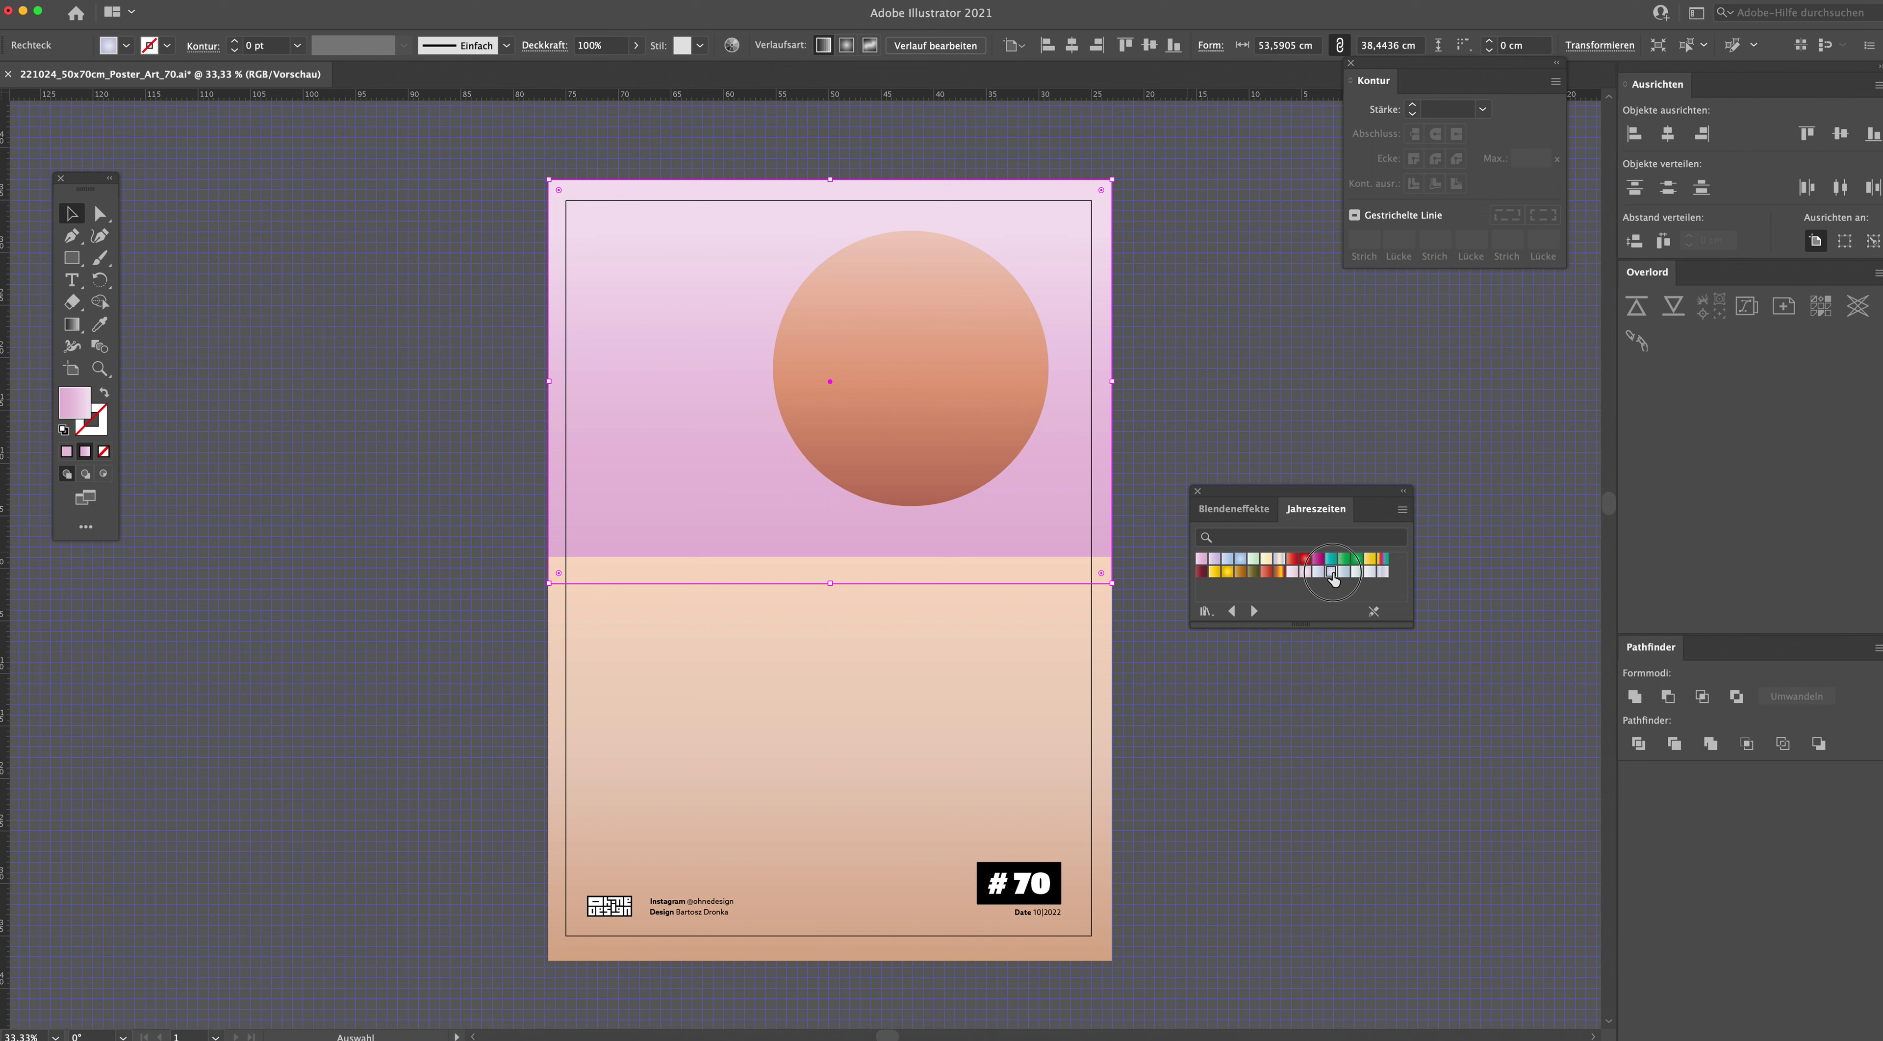
click(1331, 572)
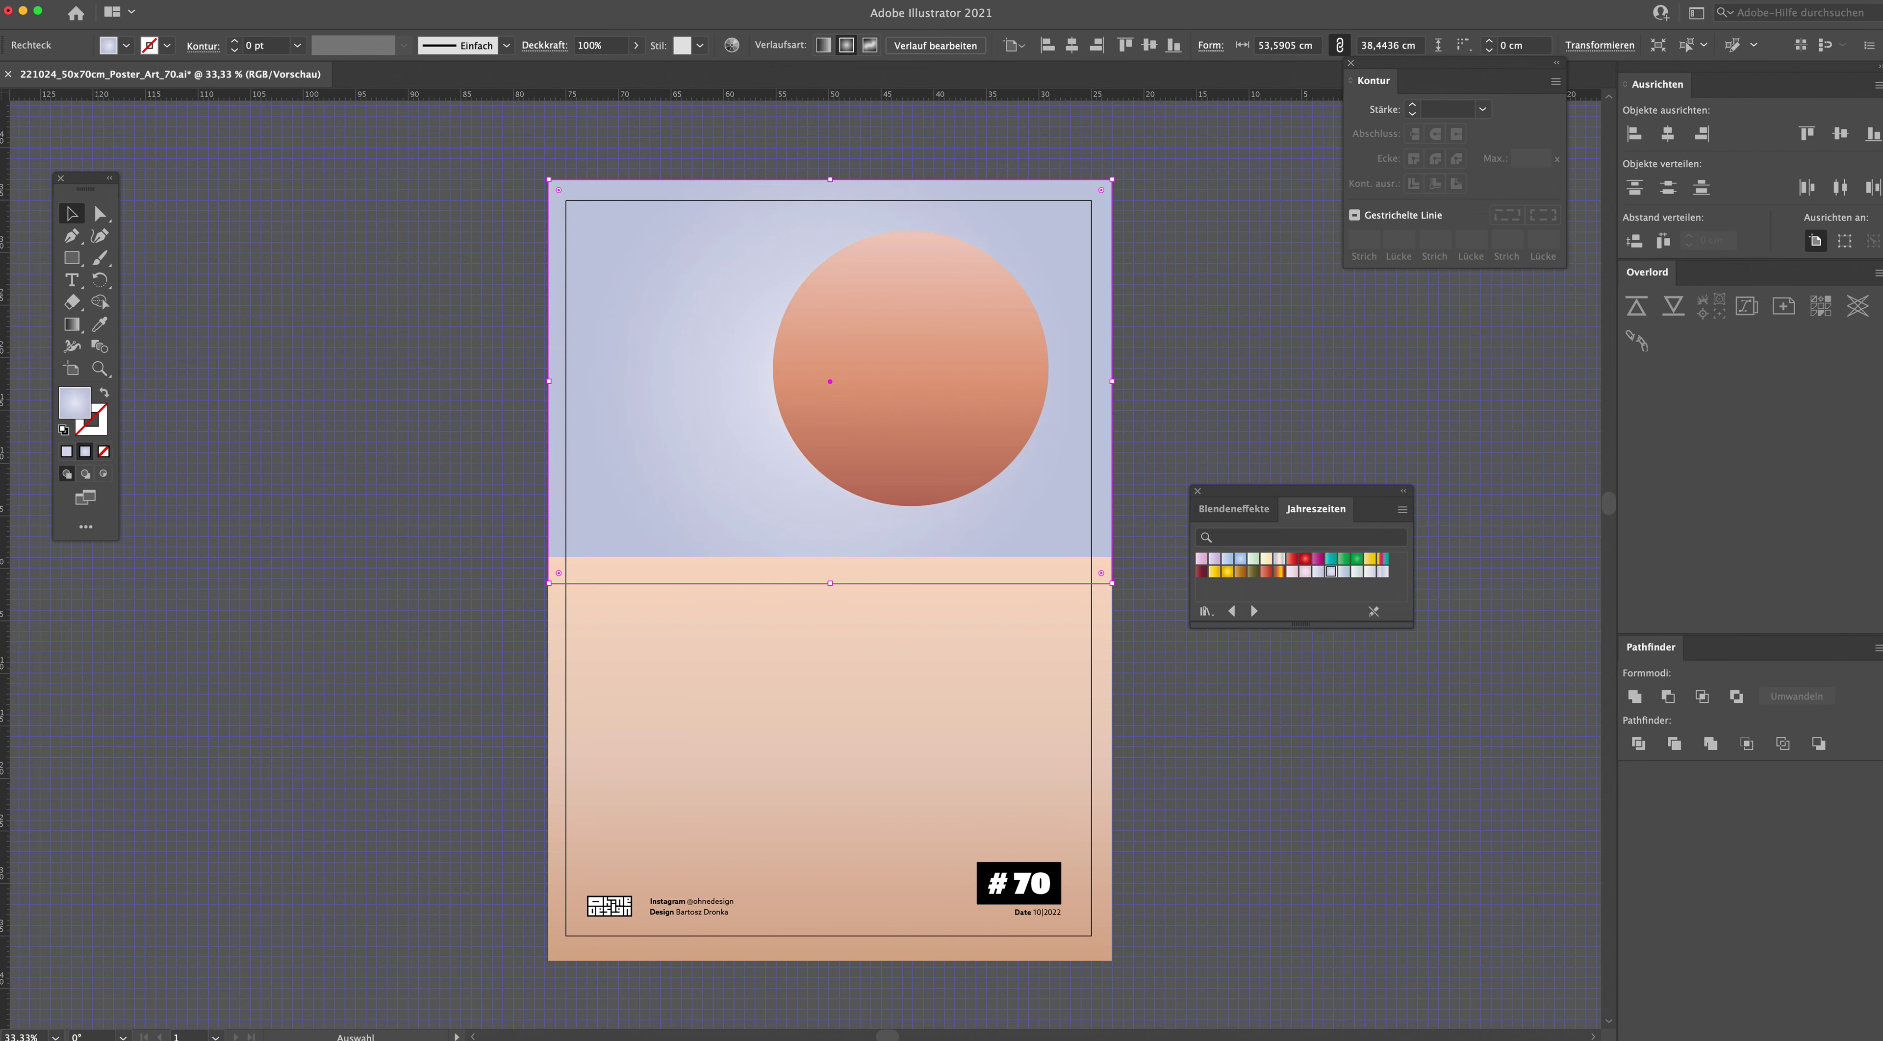
click(823, 44)
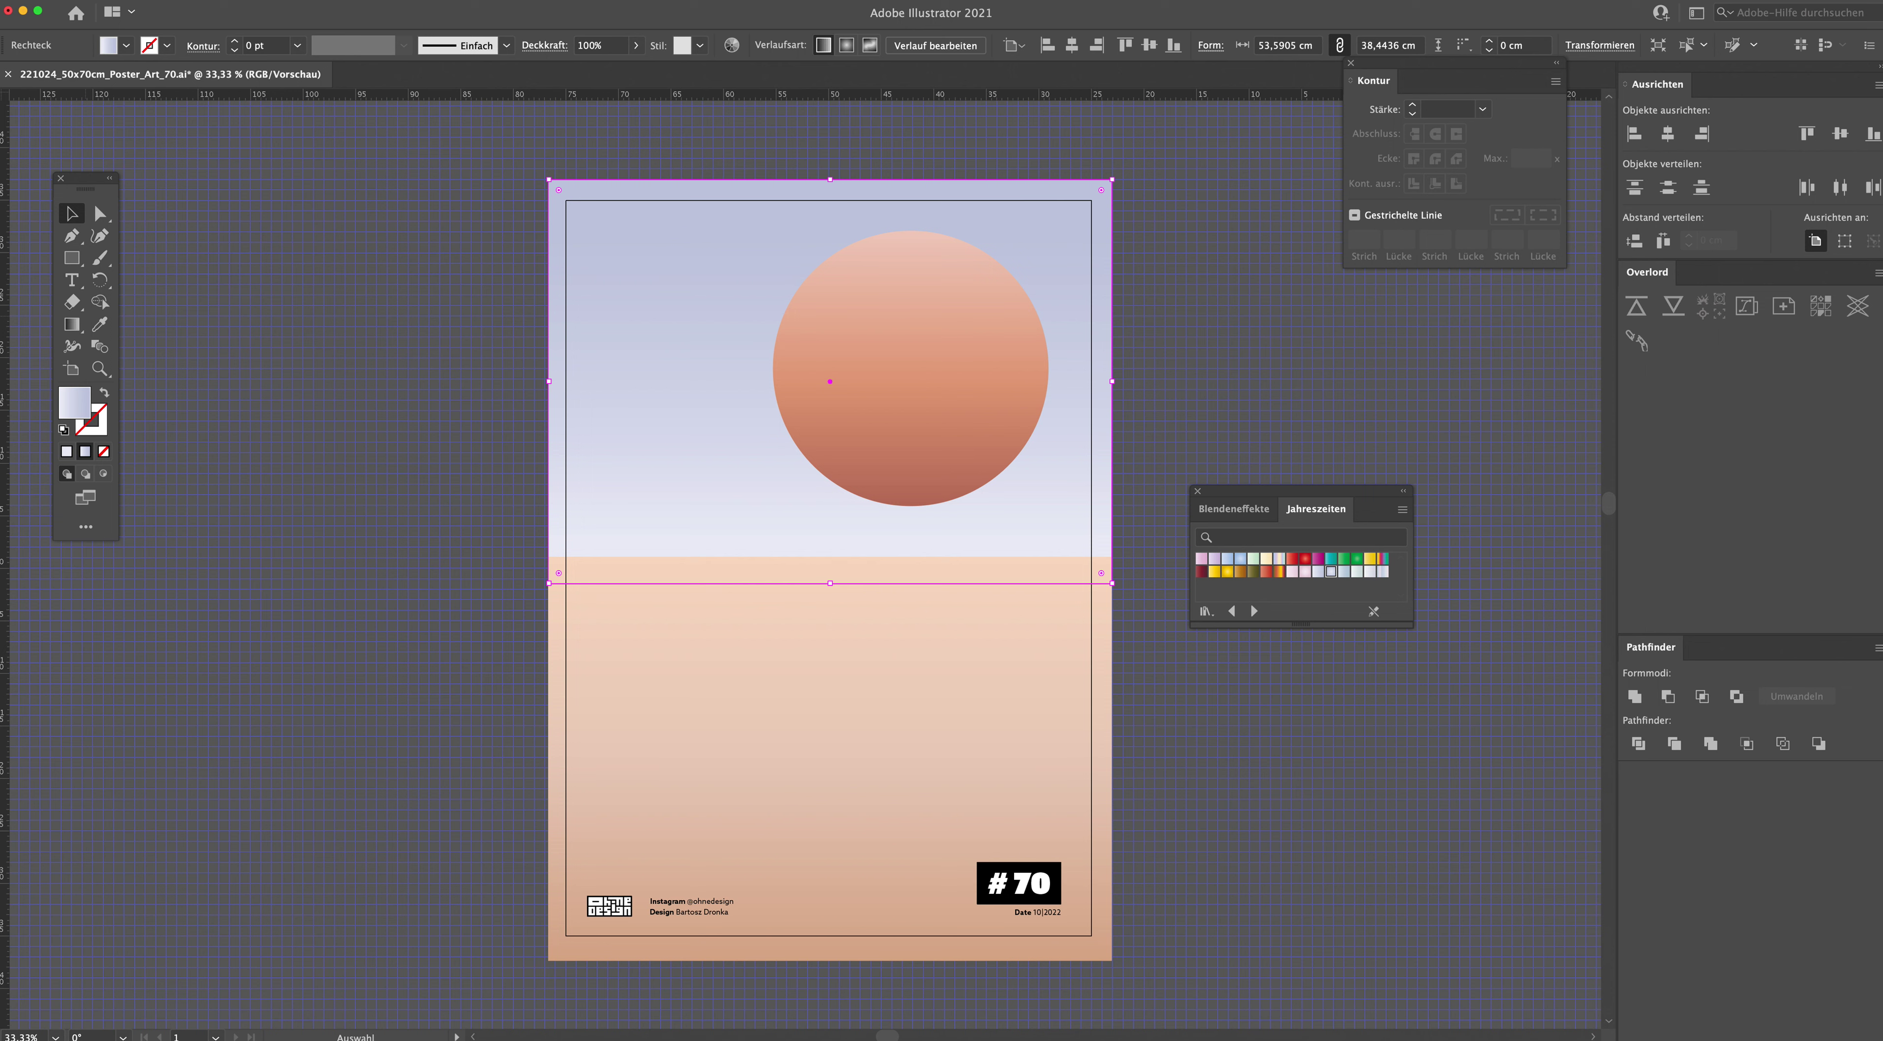
key(super+z)
Step: Draw an orange triangle pyramid on the horizon and a wider second pyramid beside it
drag(623, 506, 622, 521)
click(125, 45)
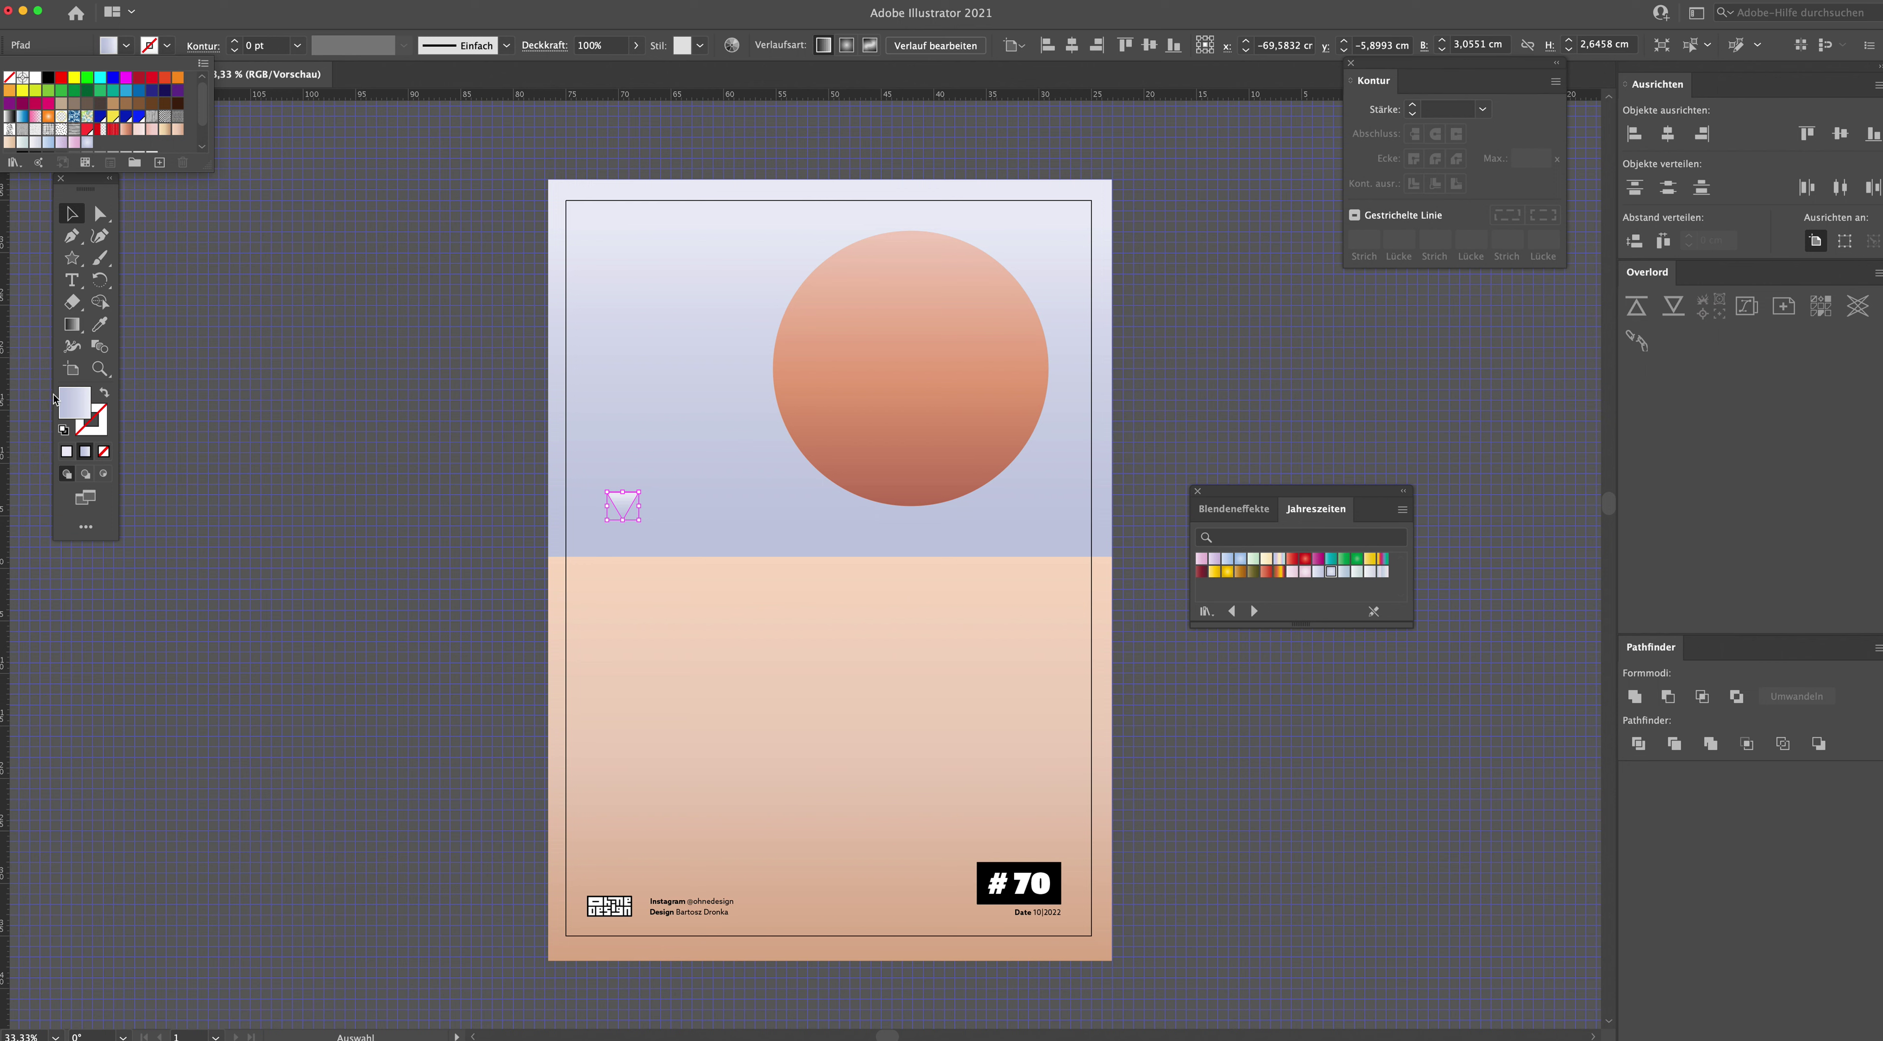
double_click(81, 408)
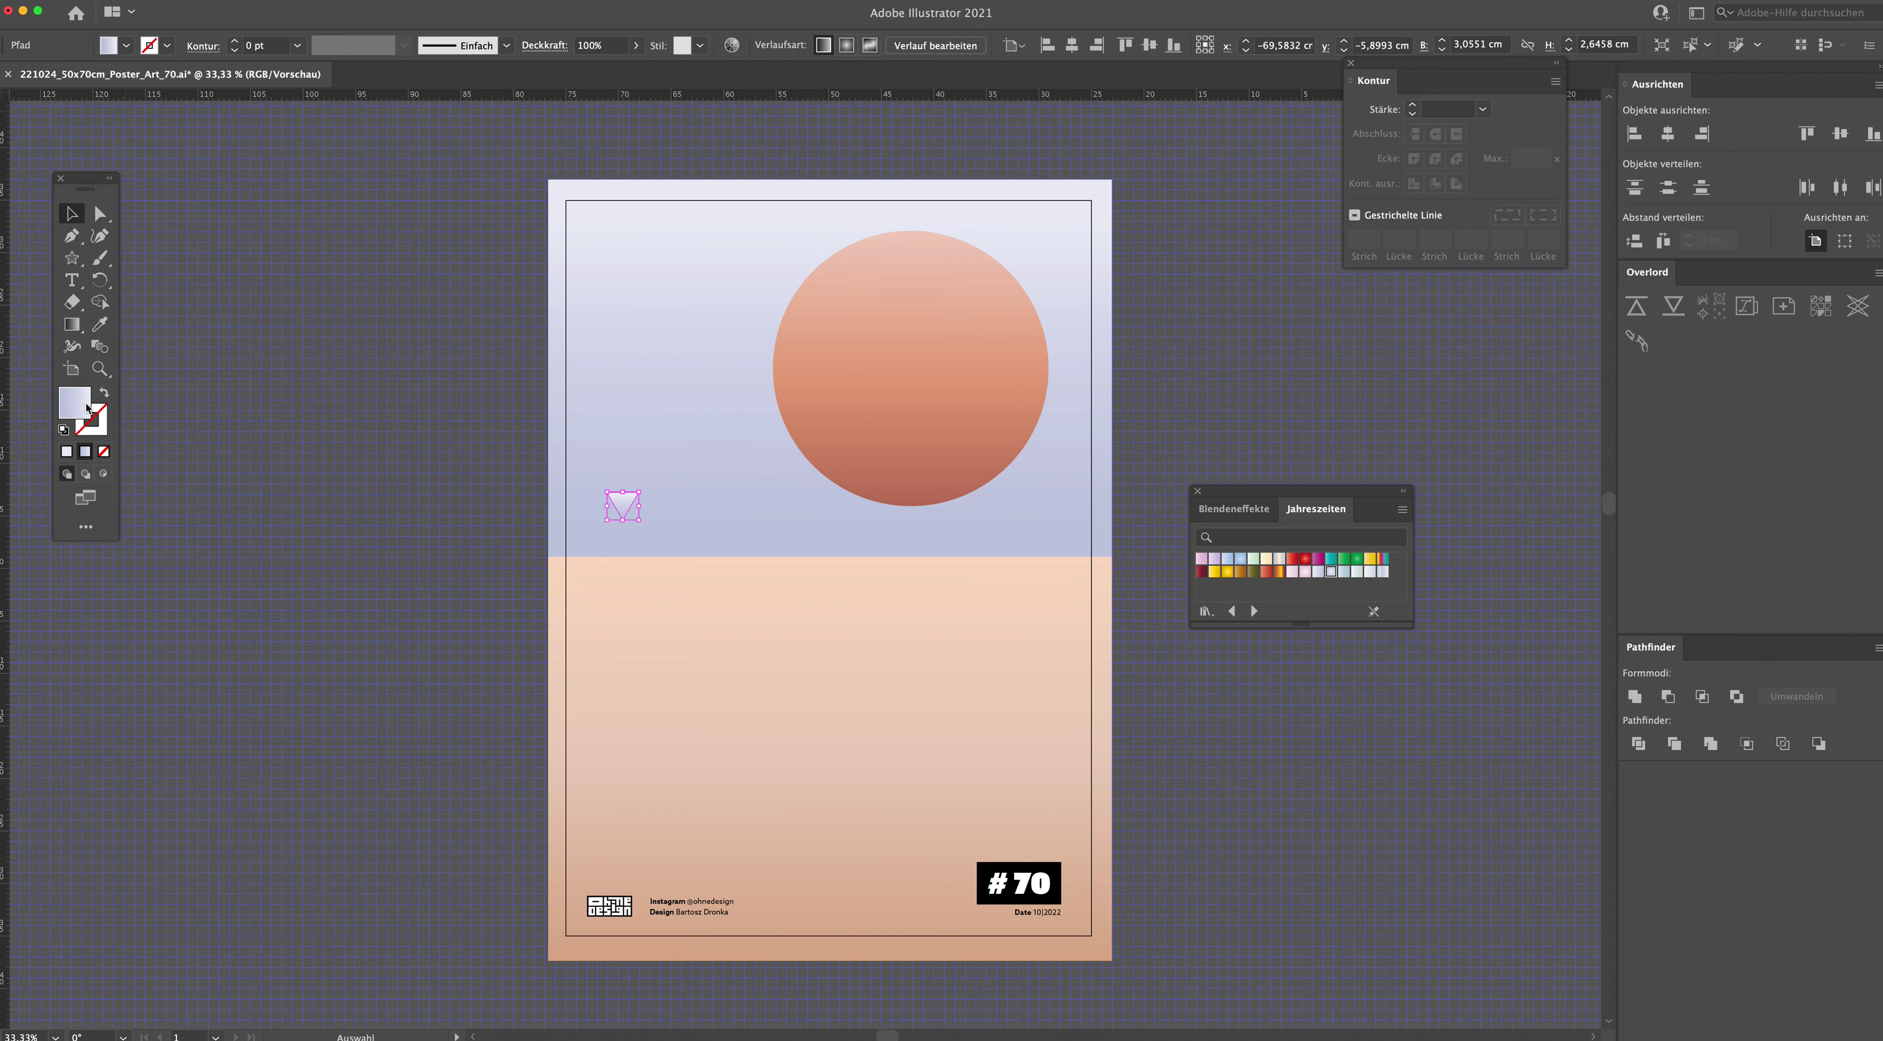
click(668, 615)
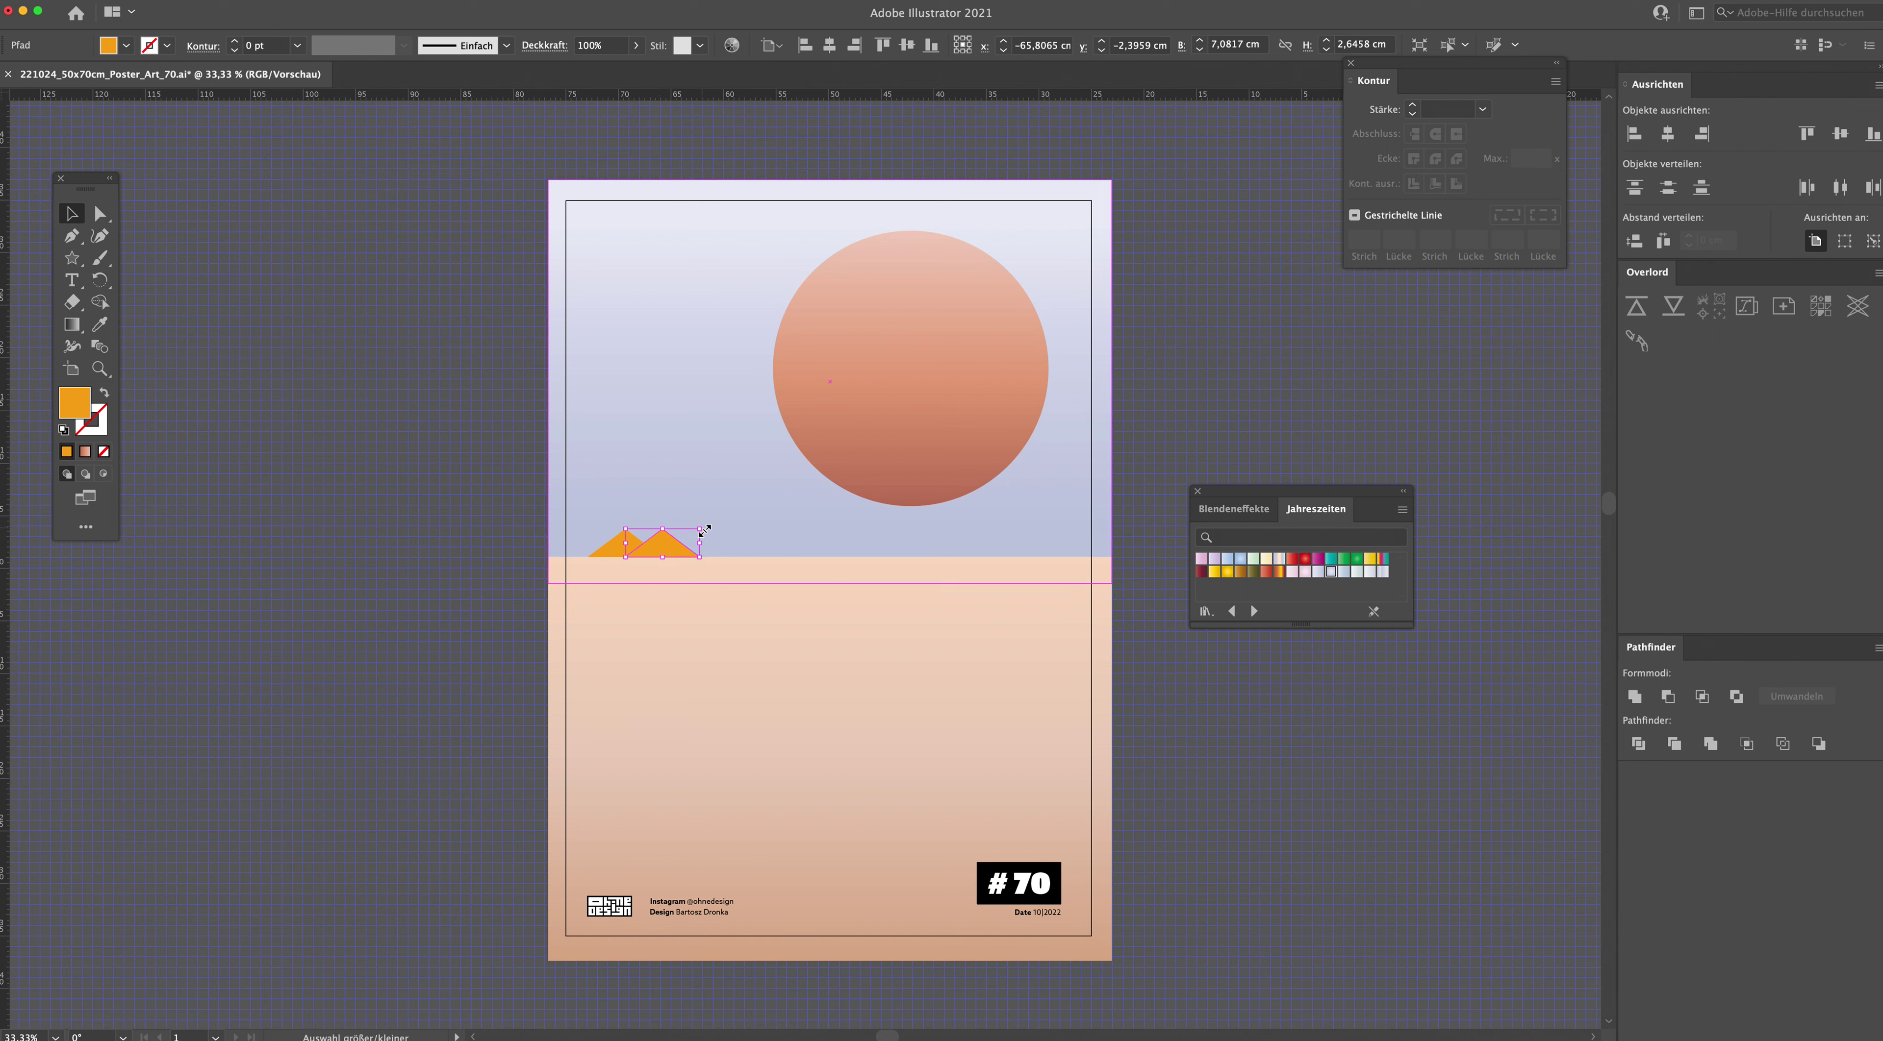
drag(703, 525, 776, 512)
Step: Zoom in and remove the peak anchor point of the larger pyramid
click(476, 522)
key(a)
scroll(695, 556, up, 3)
click(714, 475)
click(714, 428)
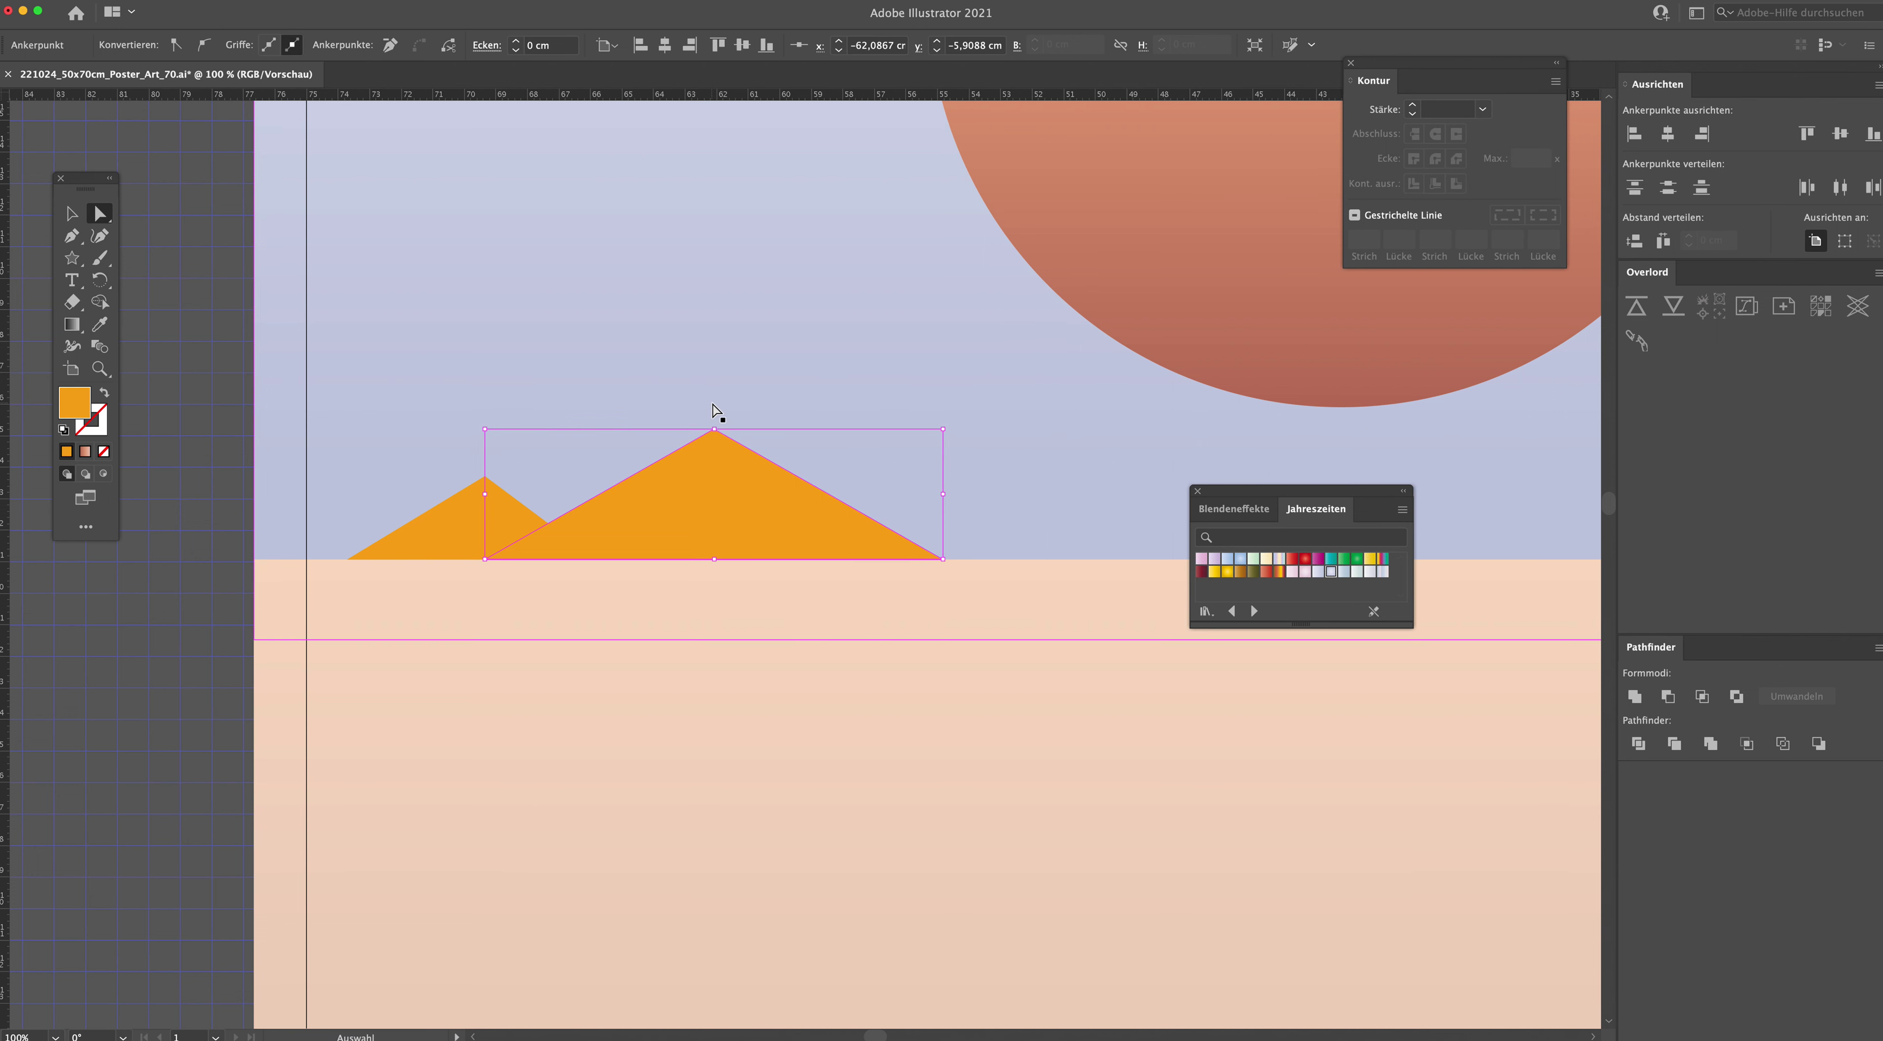
key(minus)
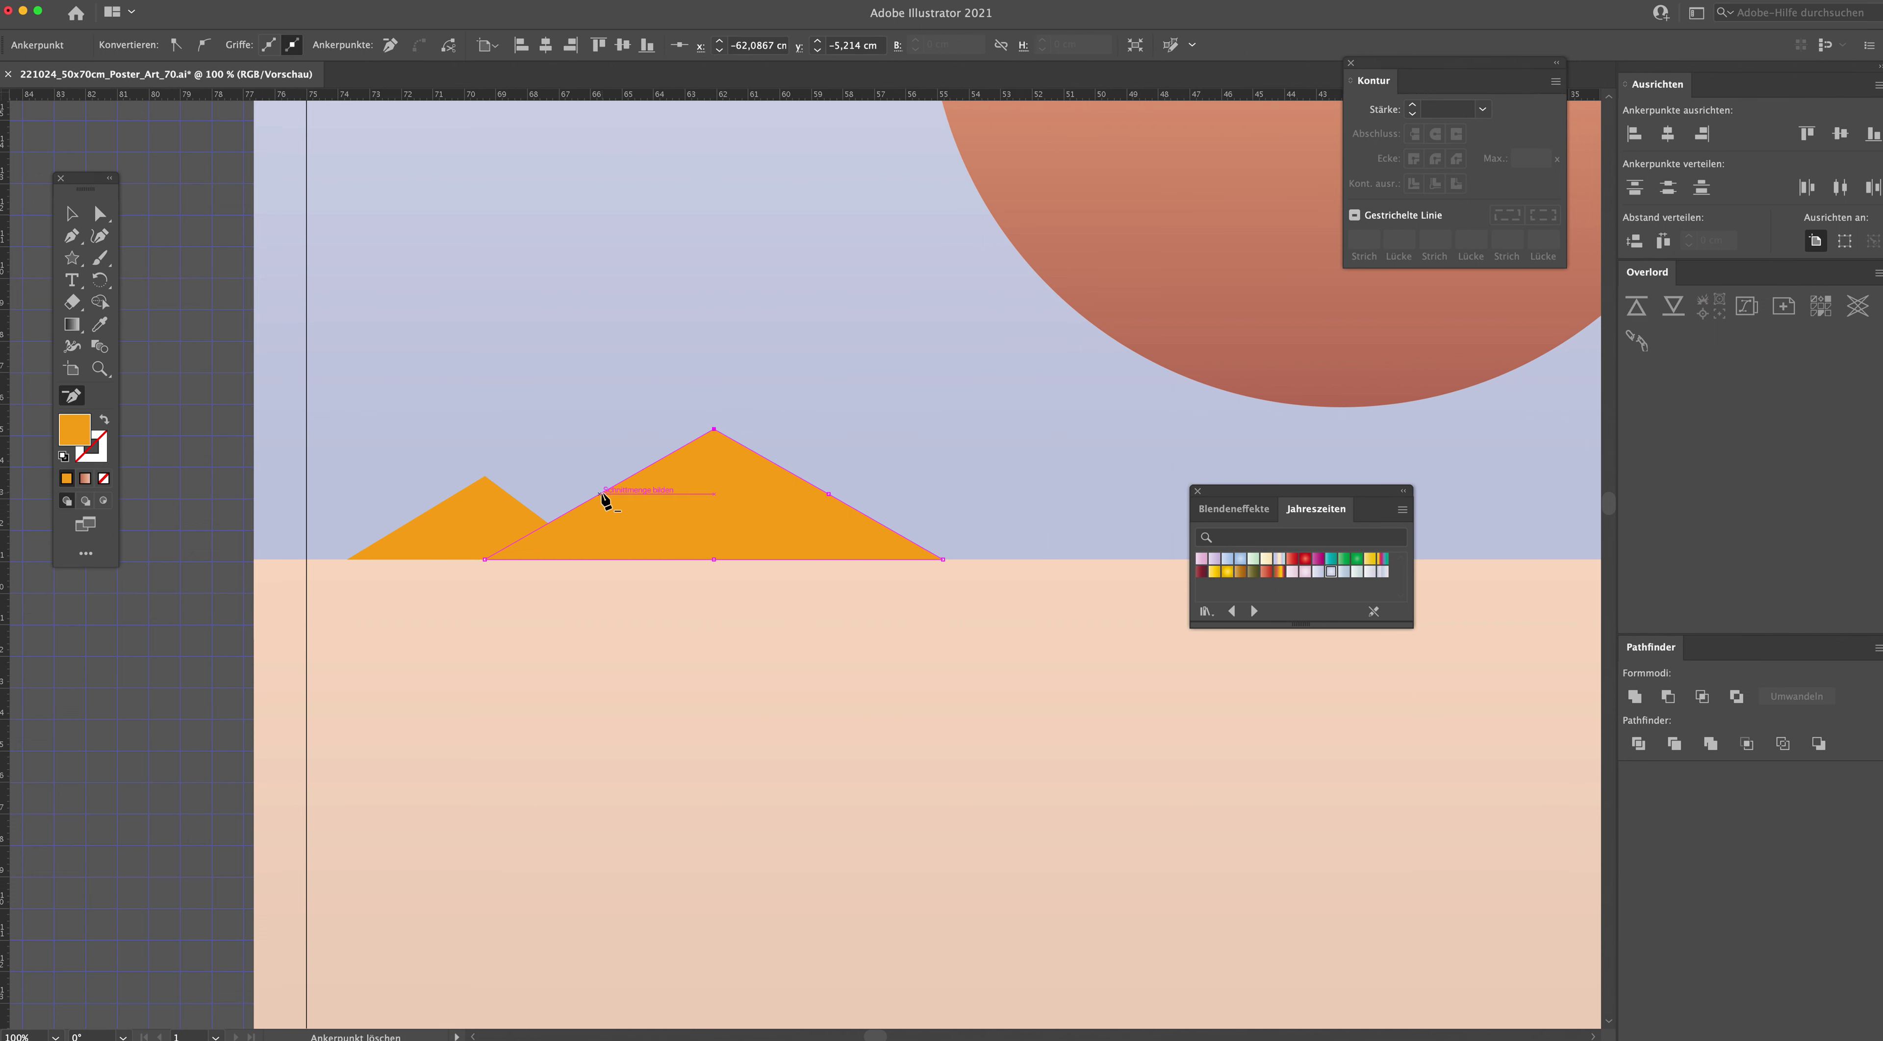
key(super+minus)
key(super+minus)
Step: Select the pyramid and open the colour picker on its orange fill
key(v)
click(741, 606)
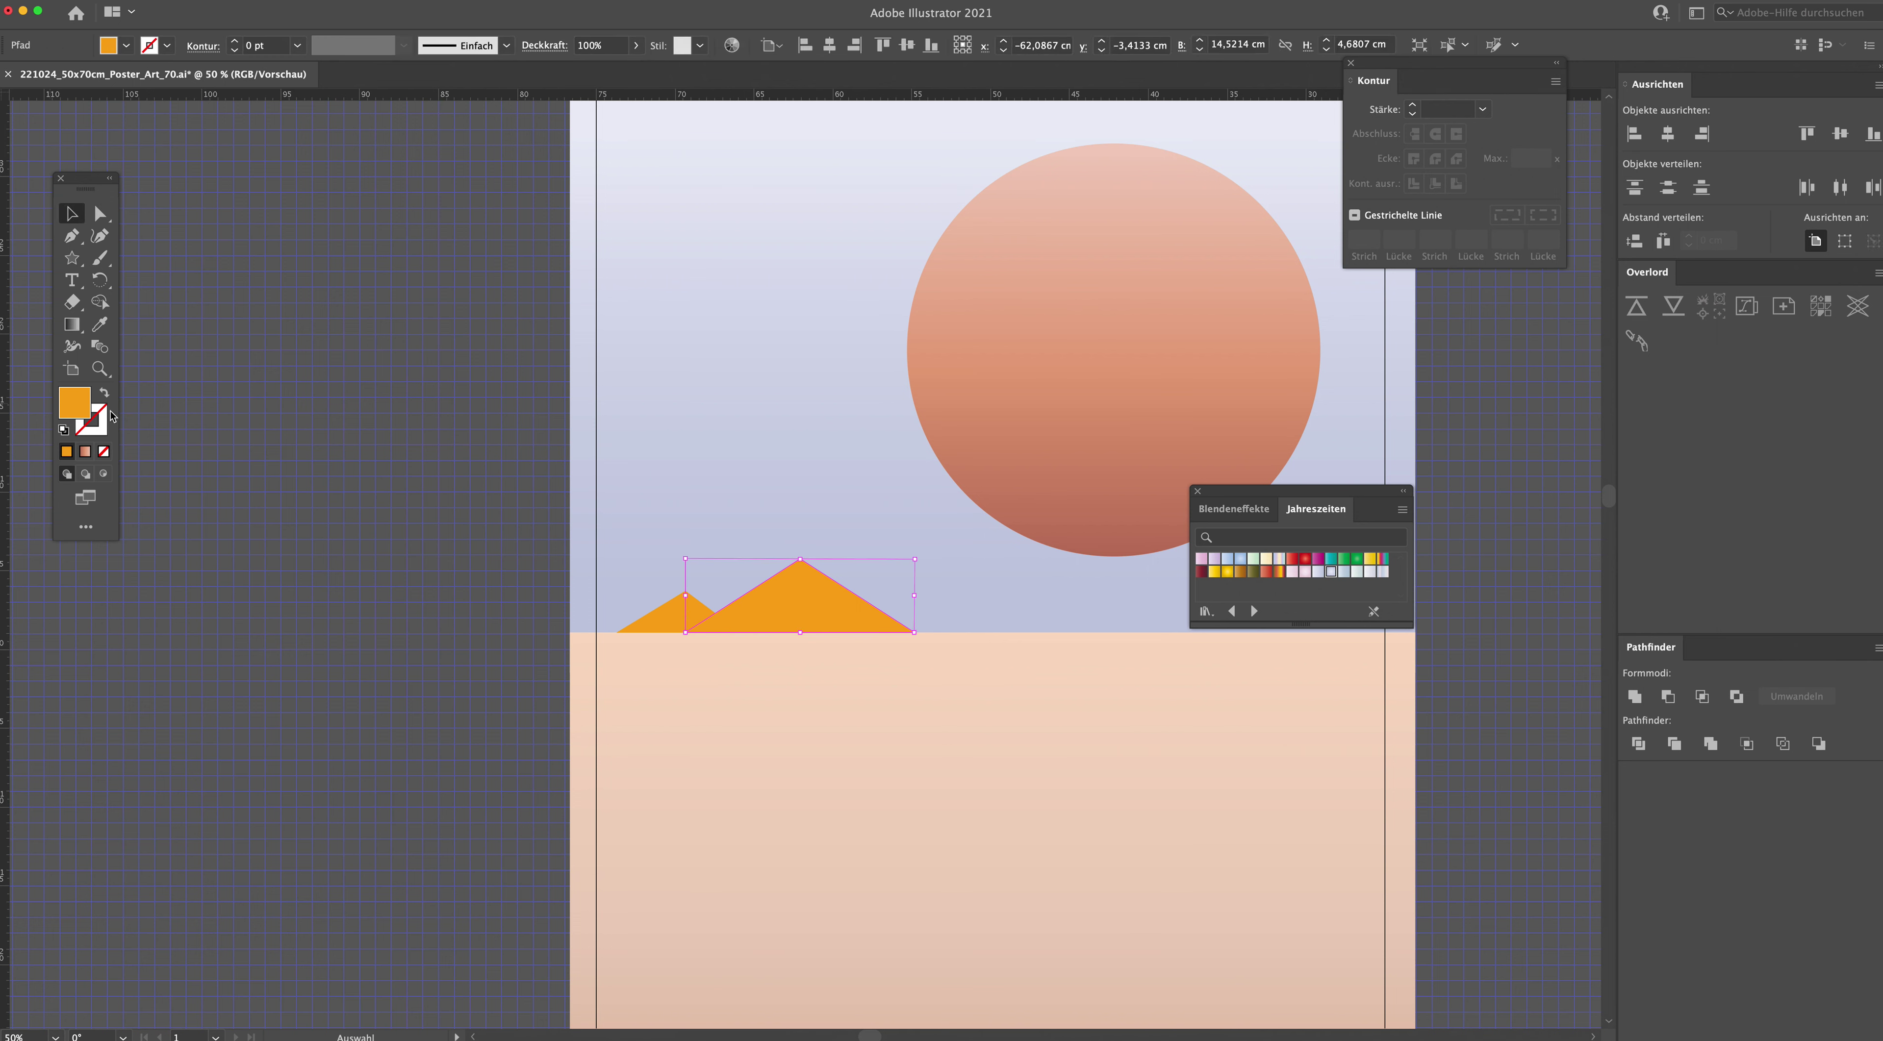
double_click(81, 416)
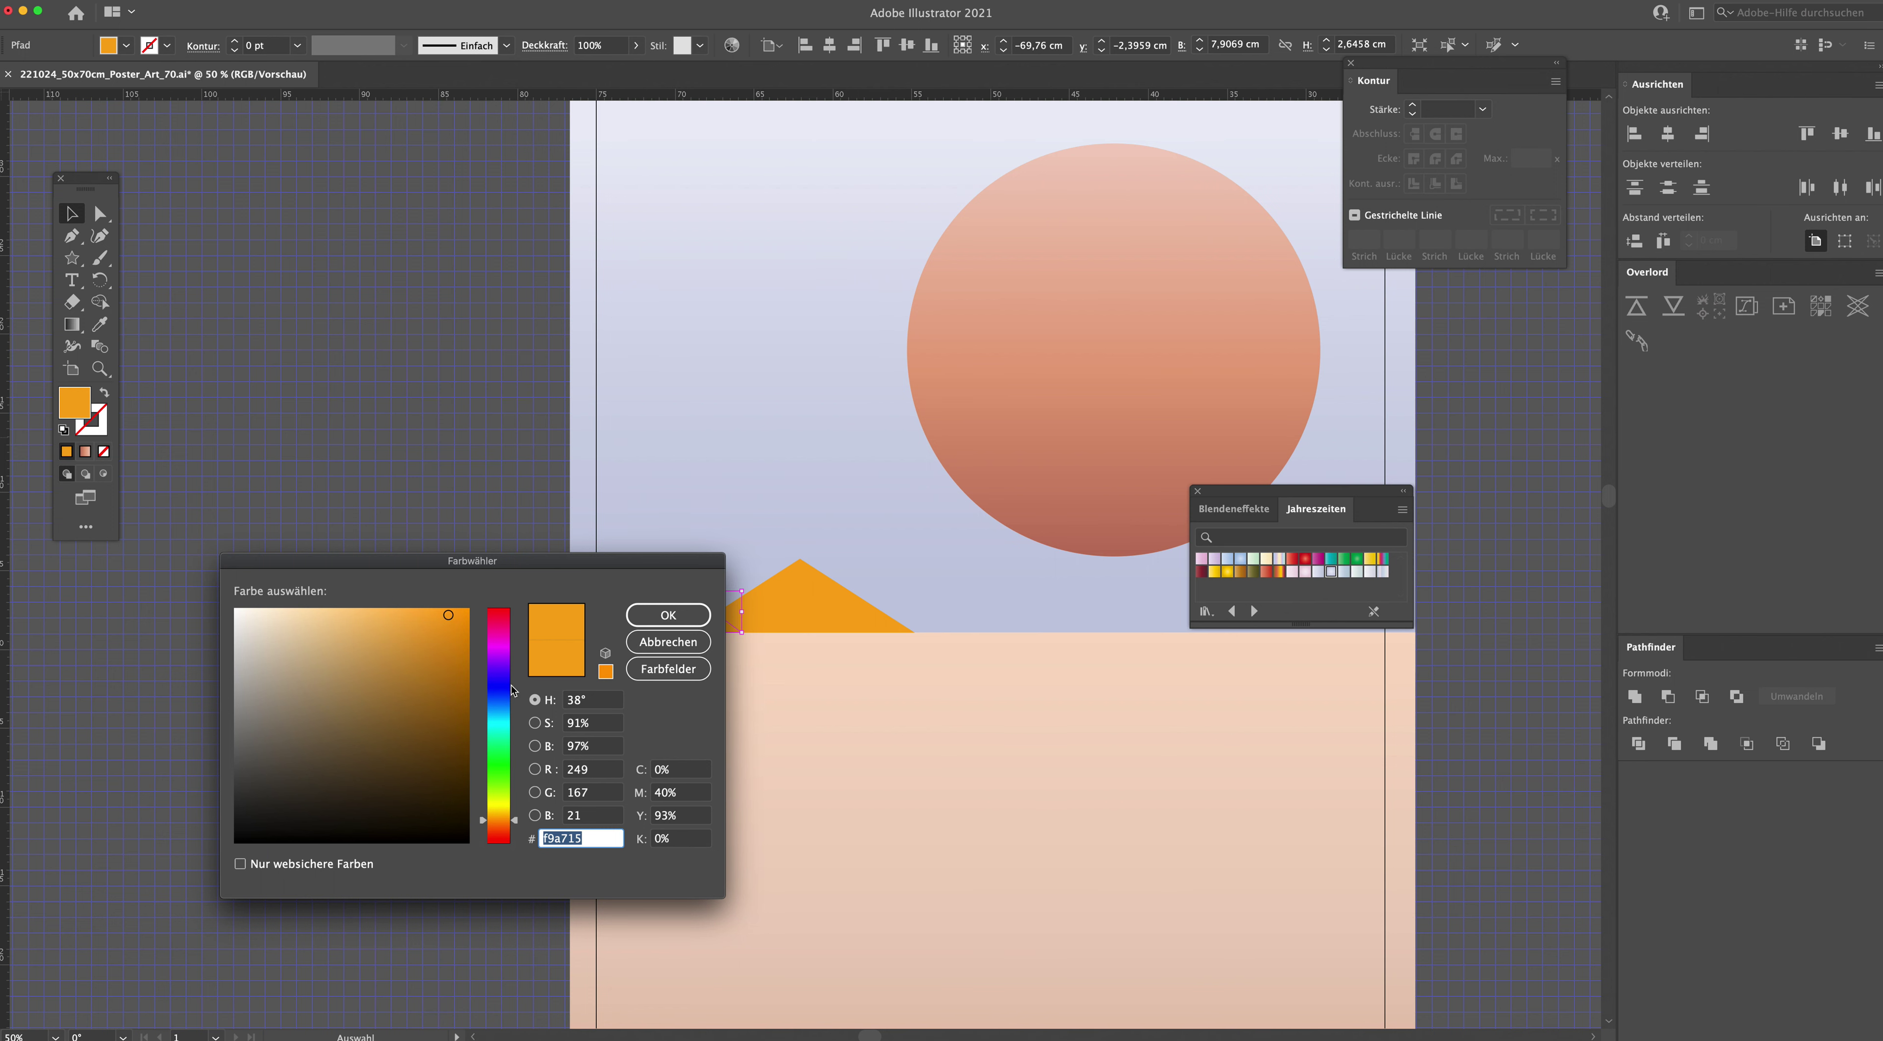
Step: Set the small pyramid to brown bc7d19 and eyedrop that colour onto the large pyramid
click(439, 668)
click(668, 614)
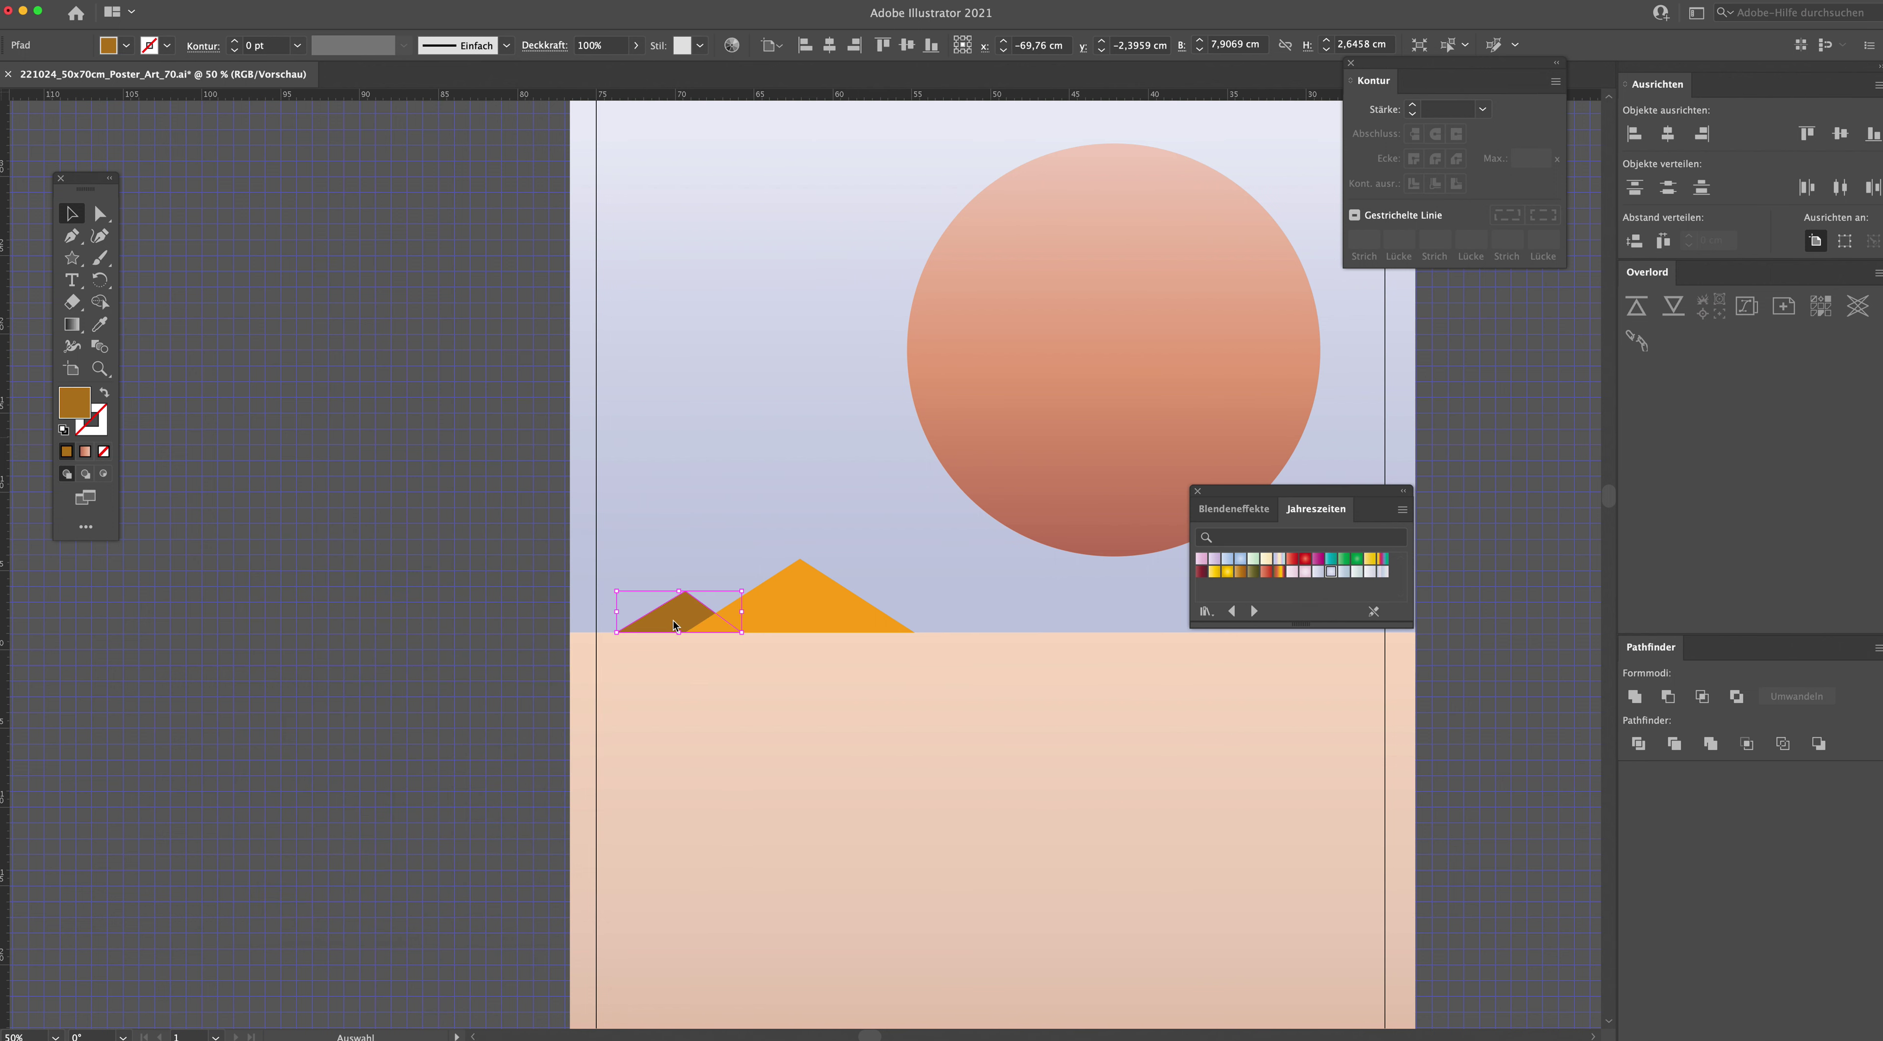
click(790, 591)
key(i)
click(682, 614)
Step: Apply a brown-to-orange gradient swatch to the small pyramid
key(v)
click(658, 621)
click(1241, 571)
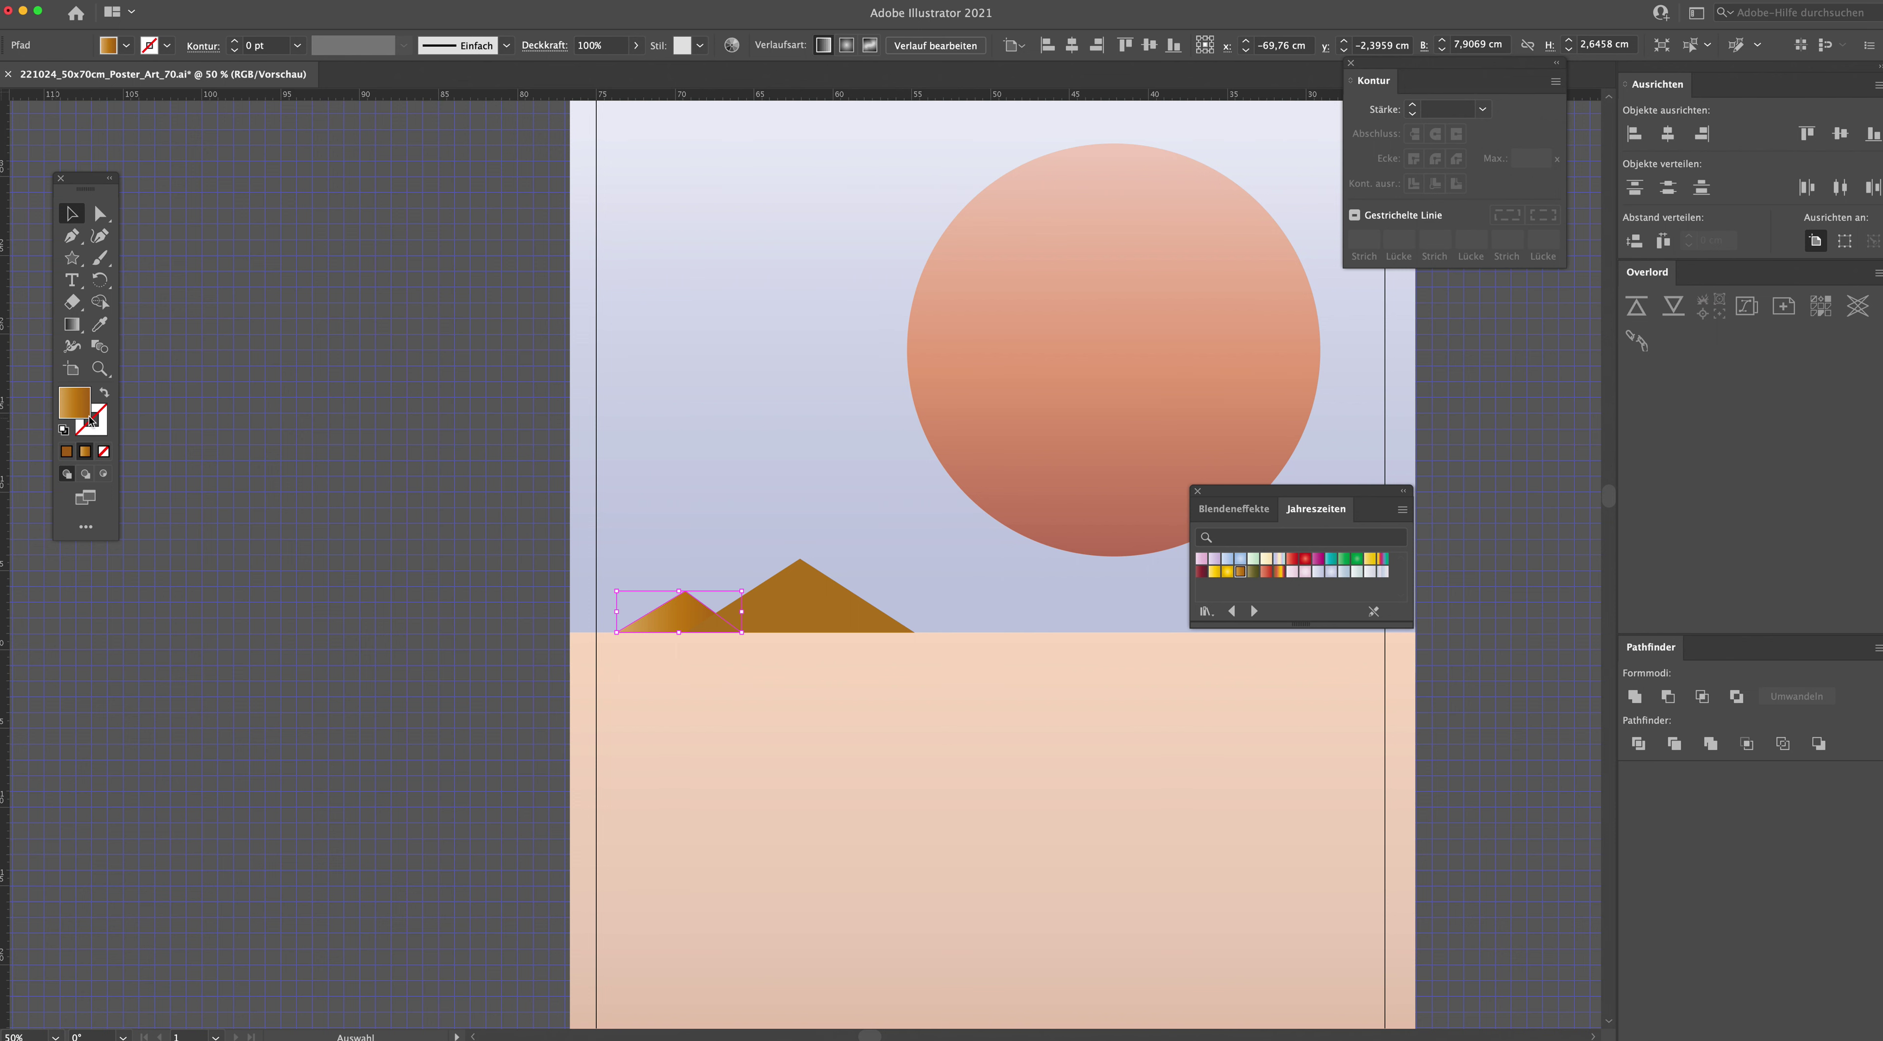
Step: Make the small pyramid dark brown 704809 and give the large pyramid a gradient fill
double_click(74, 402)
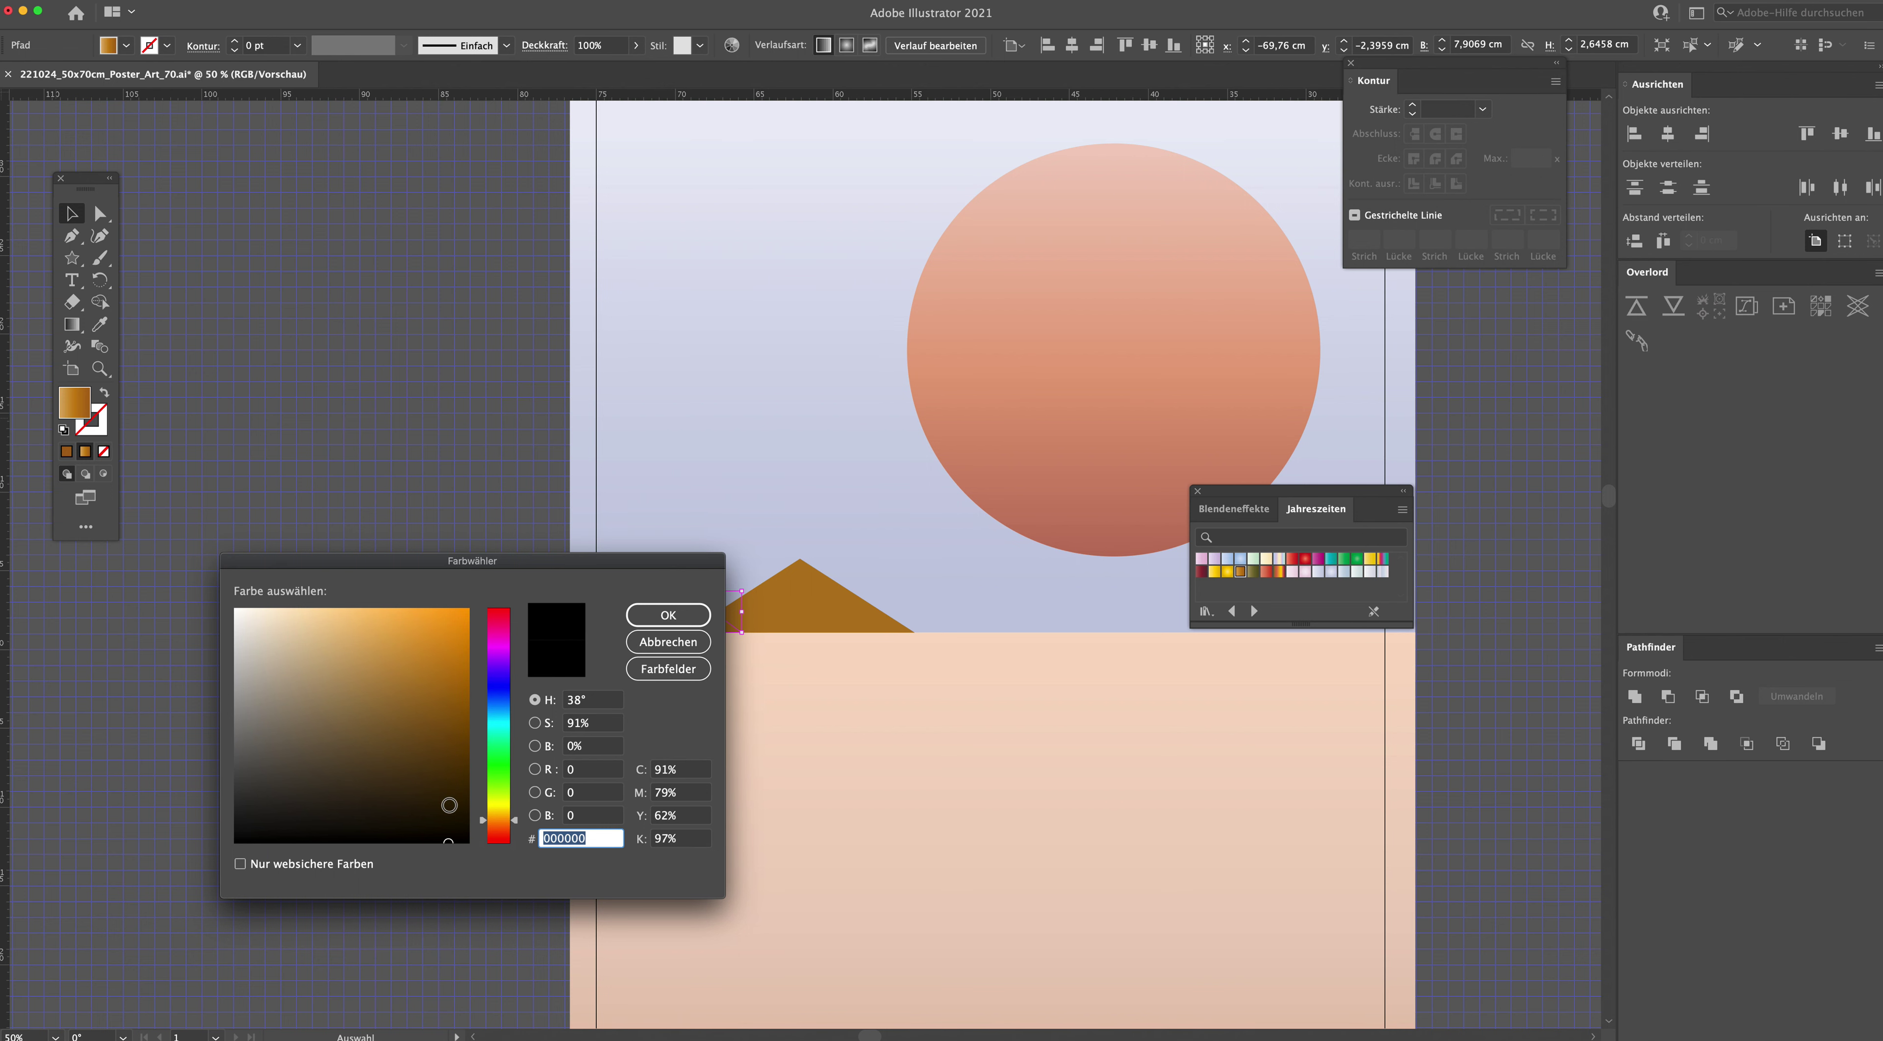
click(451, 802)
drag(451, 802, 450, 740)
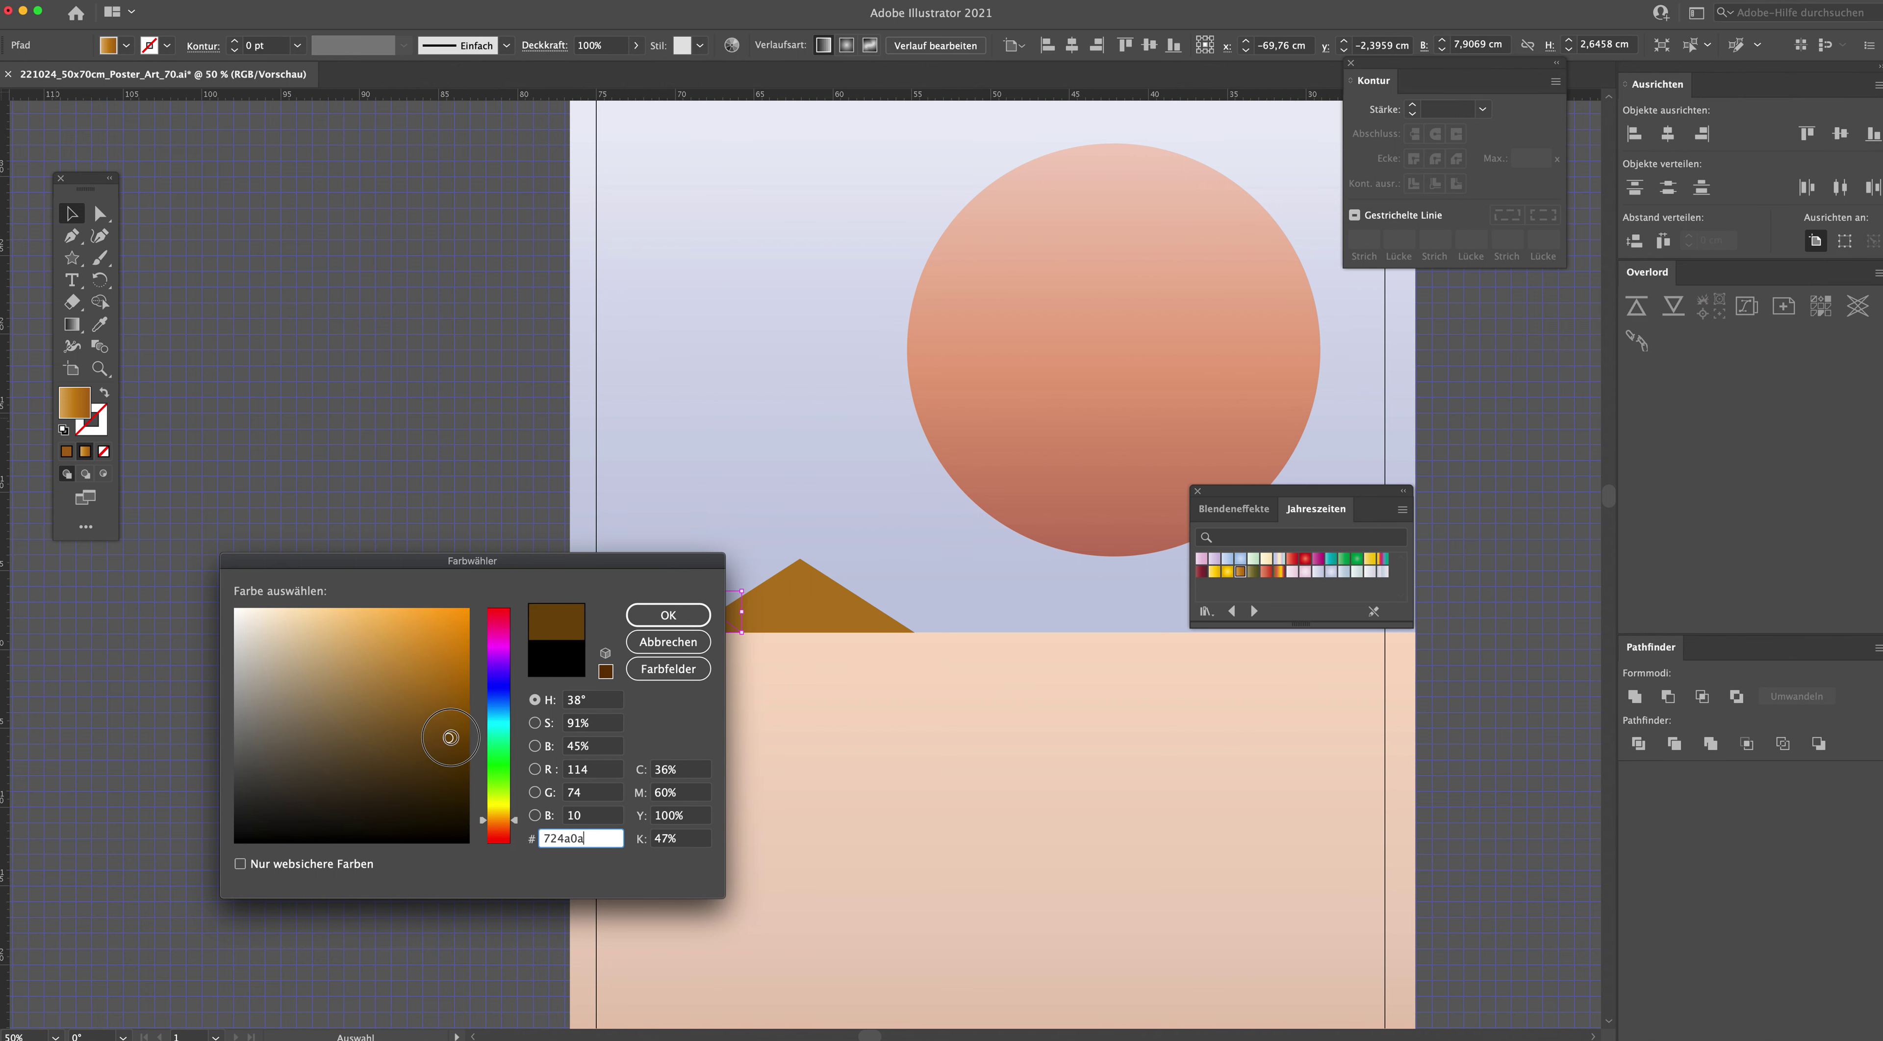
click(668, 615)
click(779, 608)
key(period)
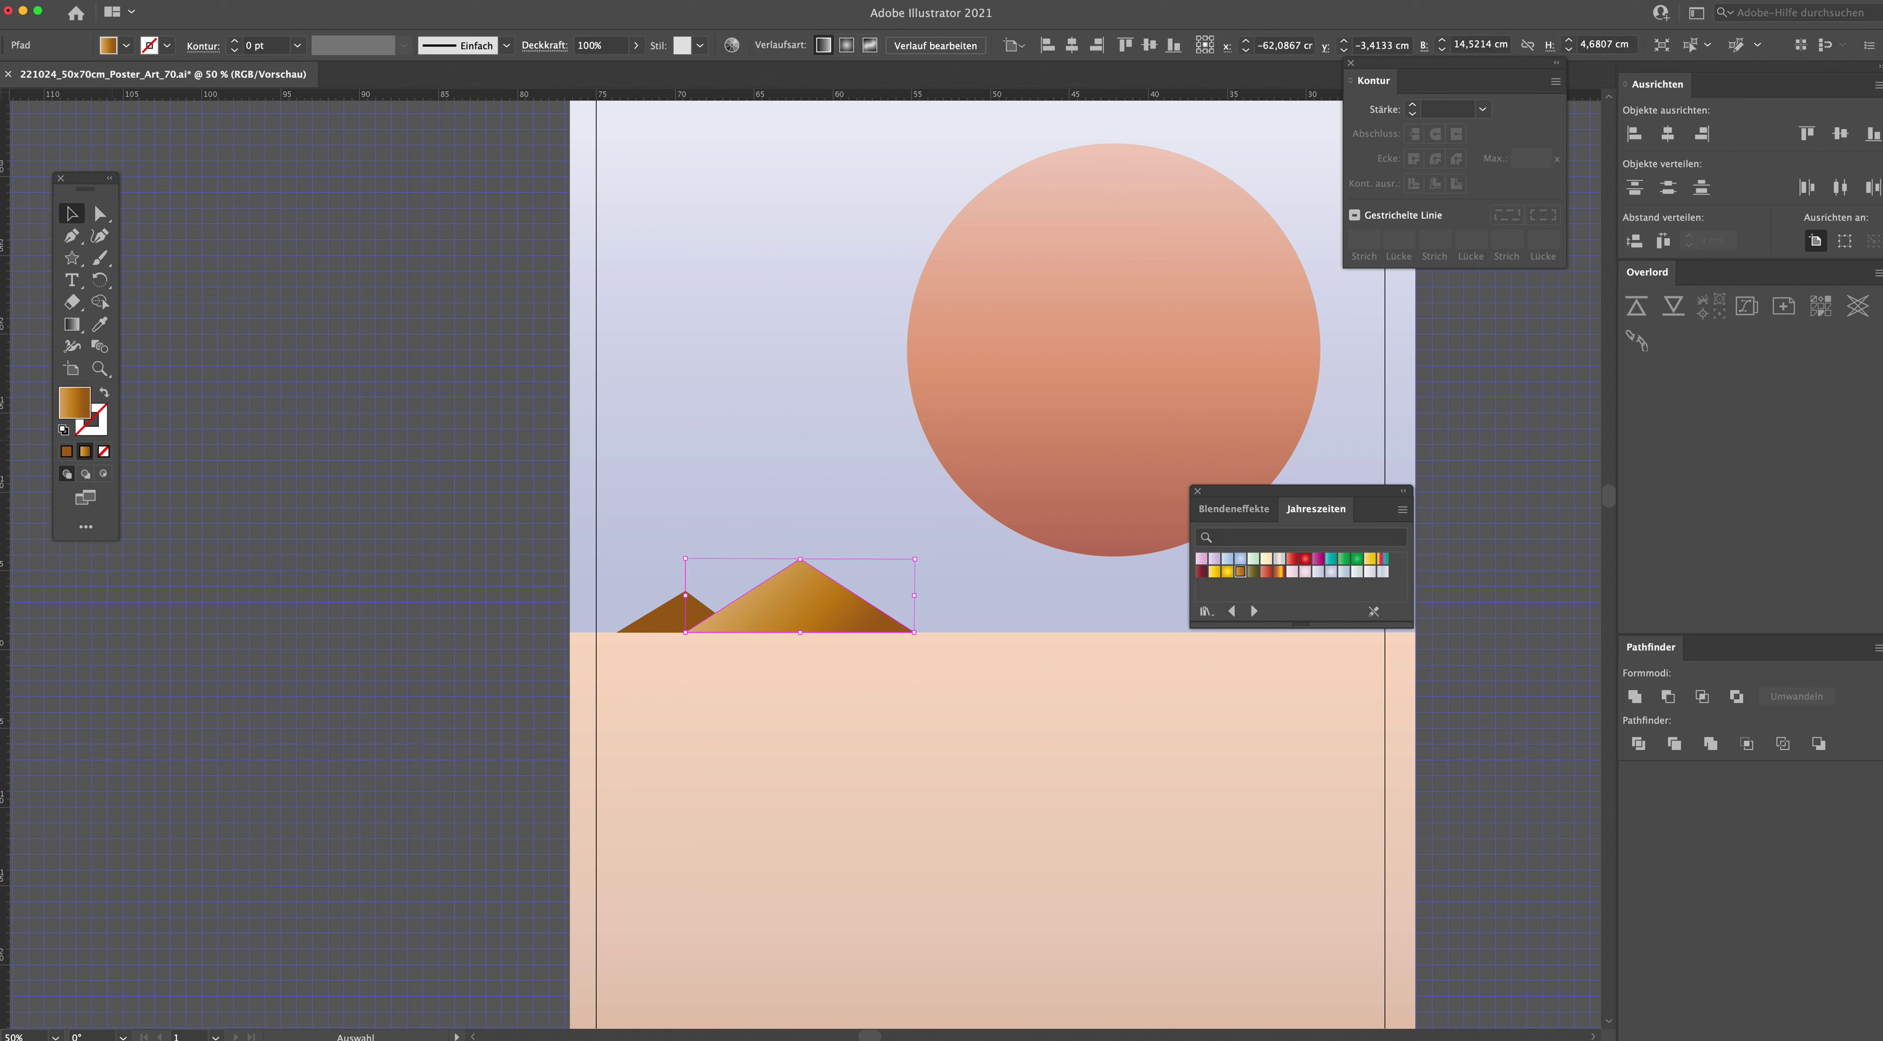
Step: Replace the large pyramid's gradient with solid brown ba731c, then deselect and pan right
key(i)
double_click(74, 402)
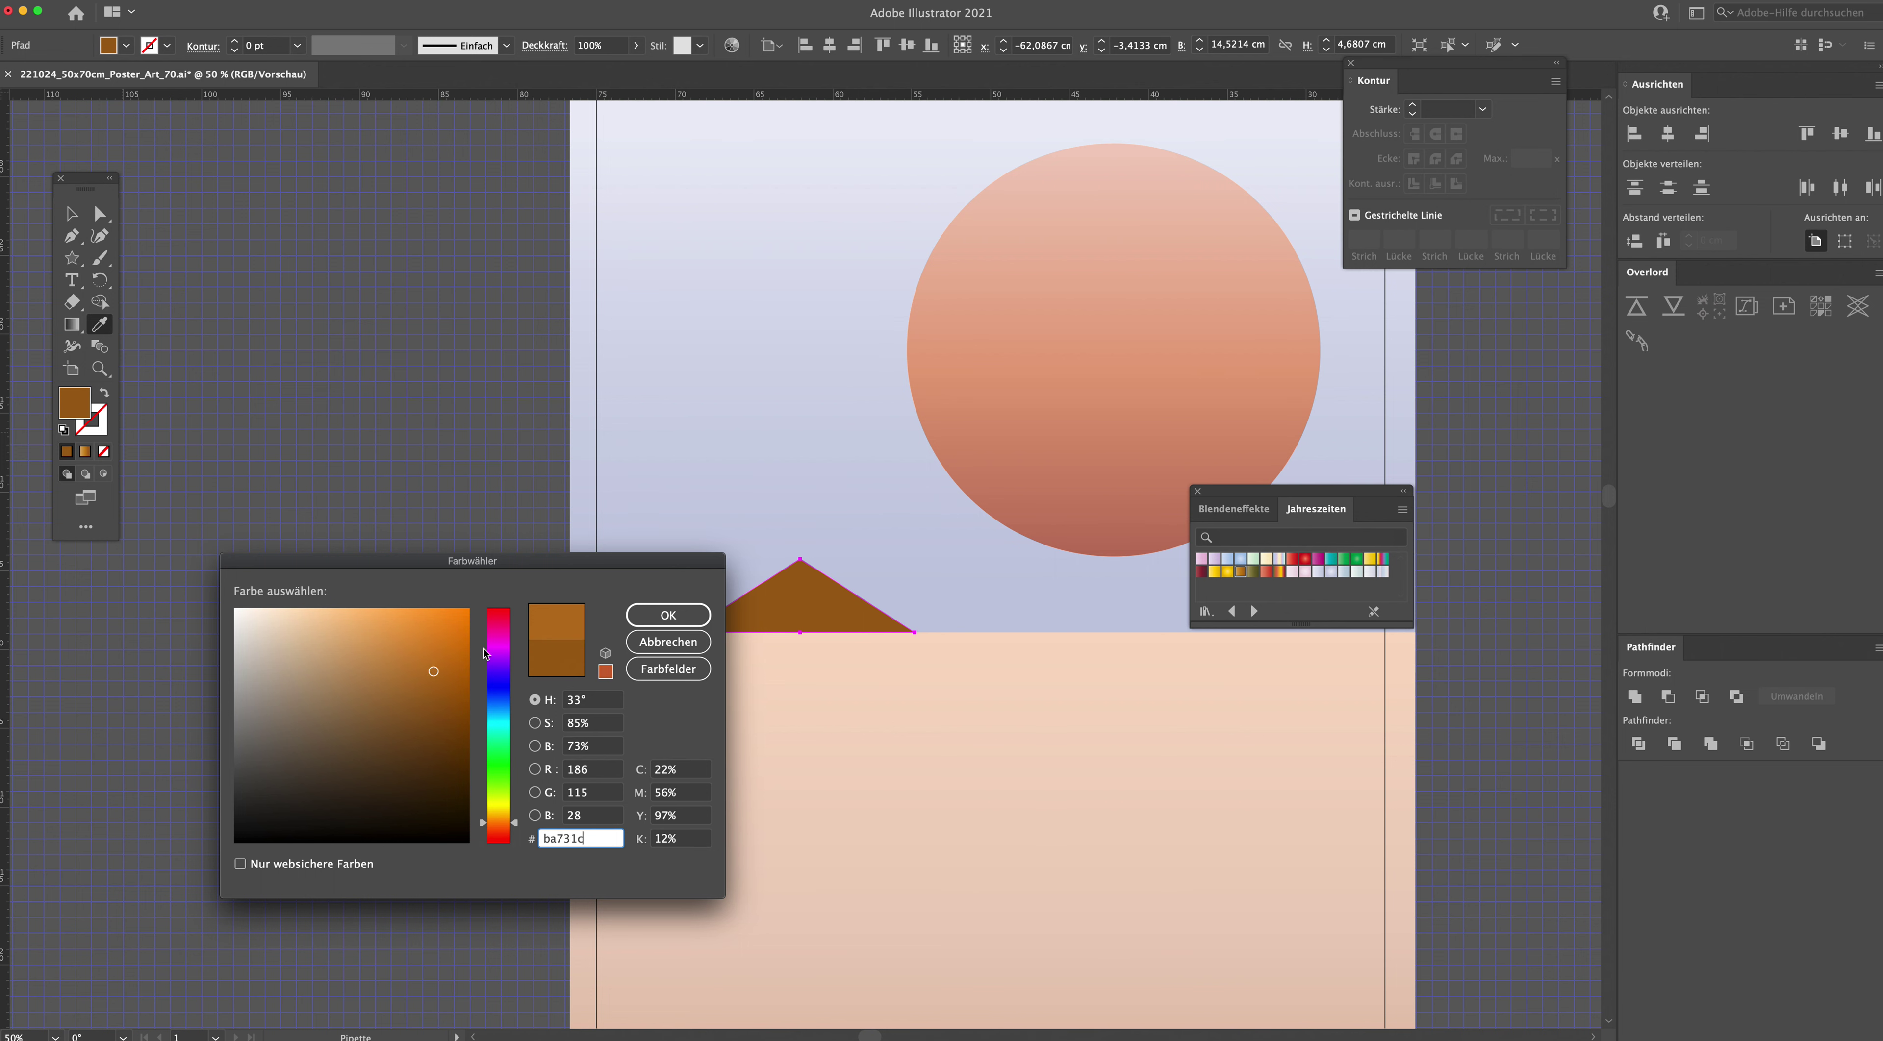
click(644, 620)
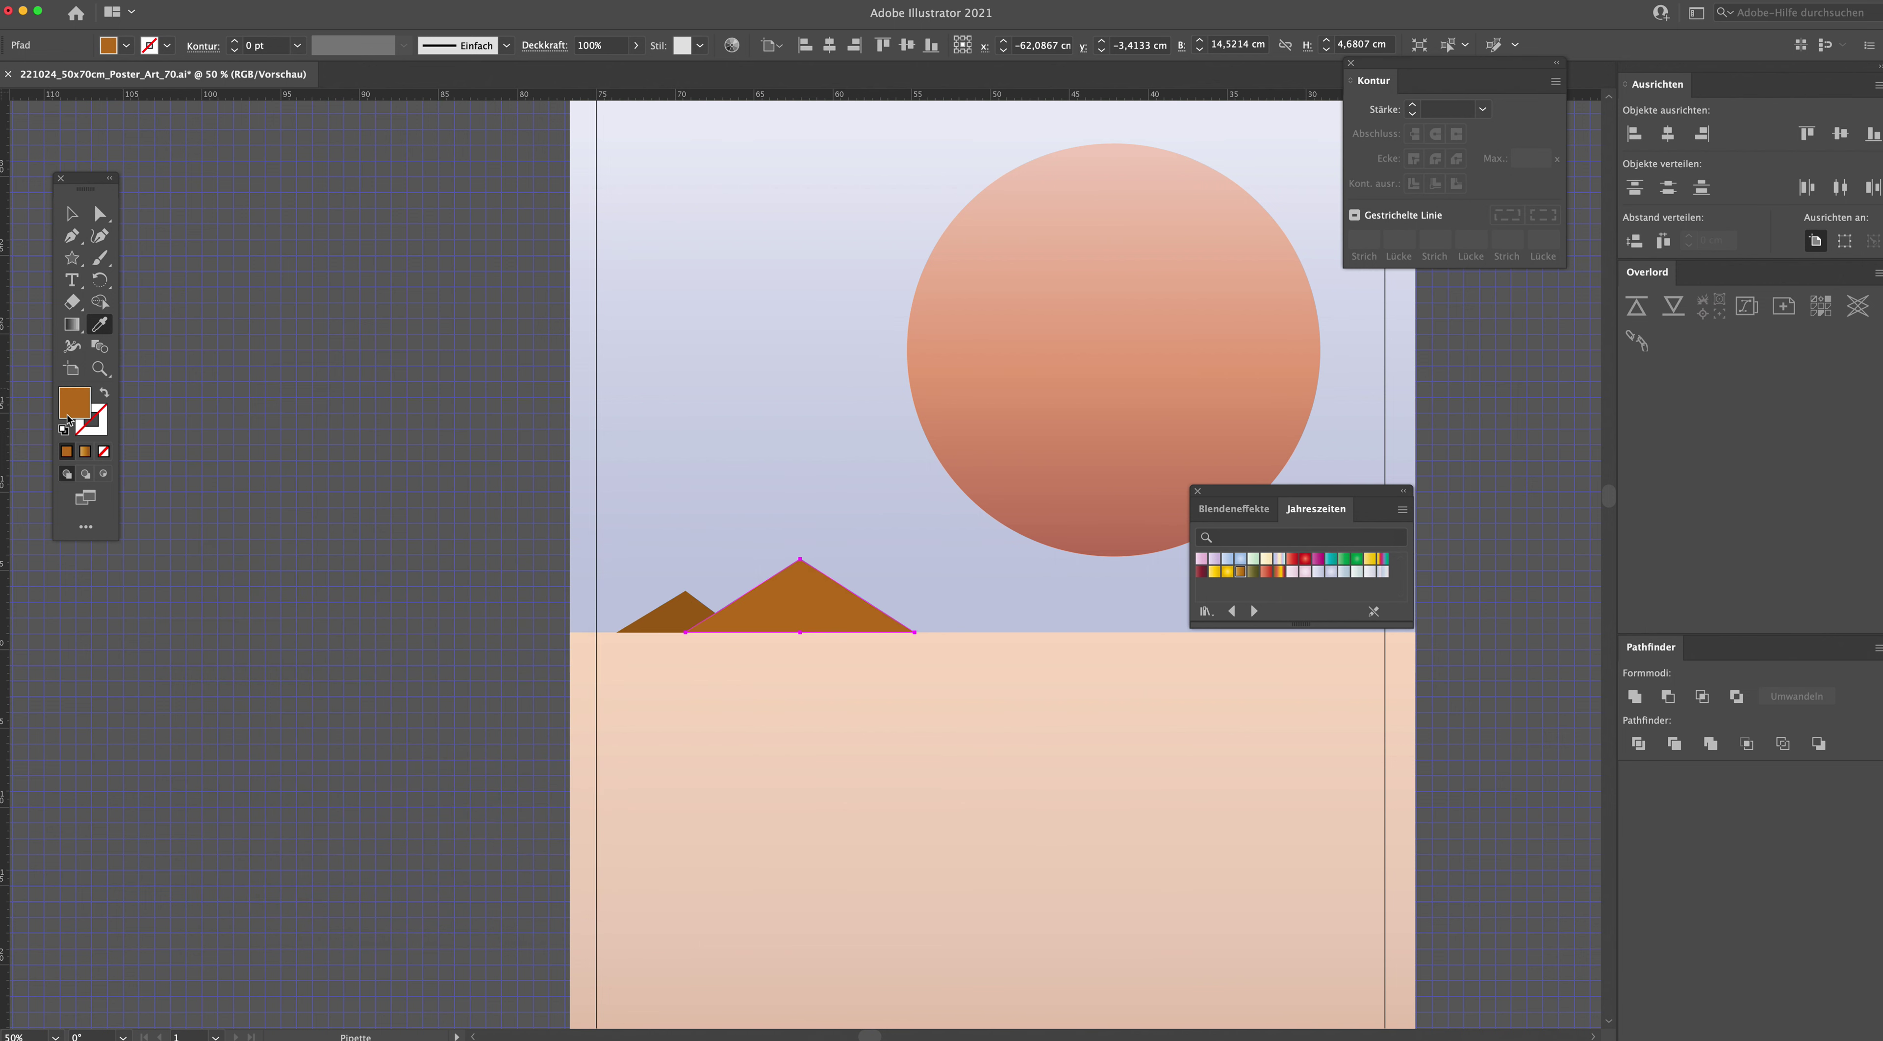
double_click(76, 401)
key(Return)
key(v)
scroll(450, 314, right, 3)
drag(1320, 485, 1485, 476)
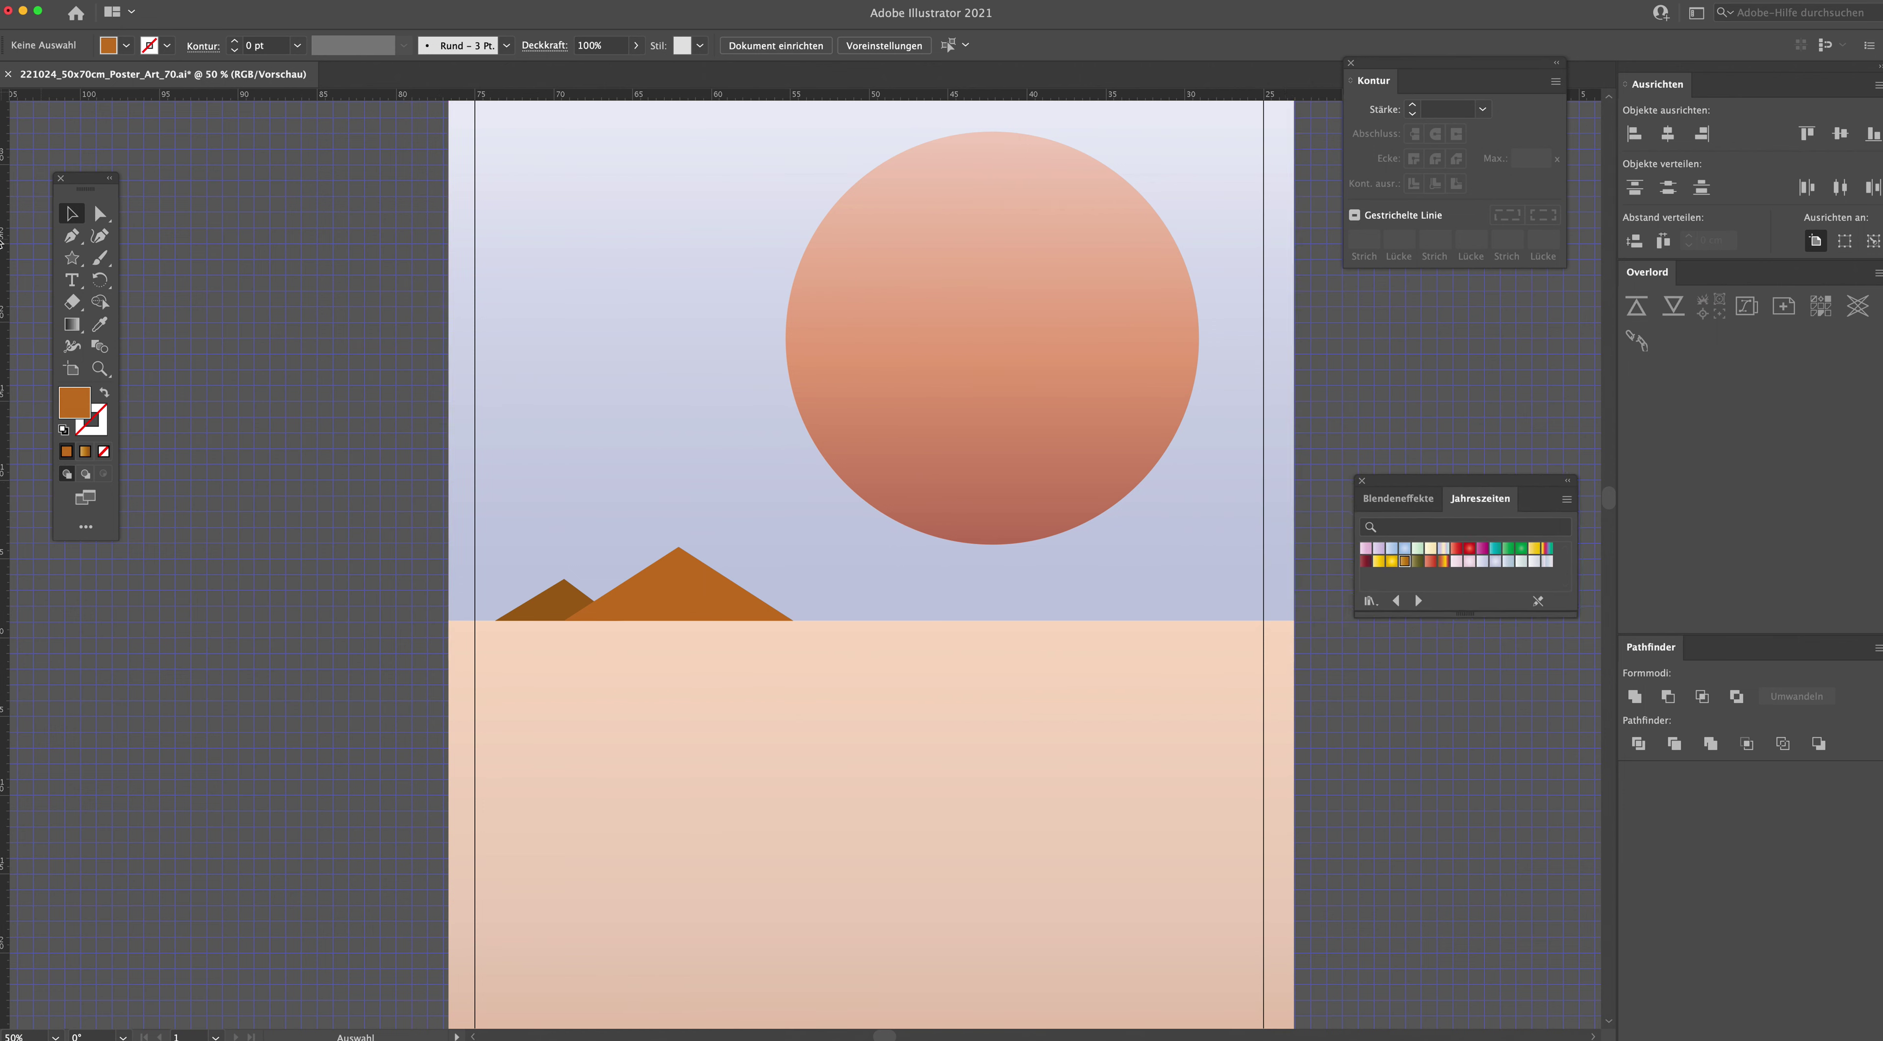
click(71, 235)
click(565, 347)
click(819, 347)
click(871, 399)
click(991, 399)
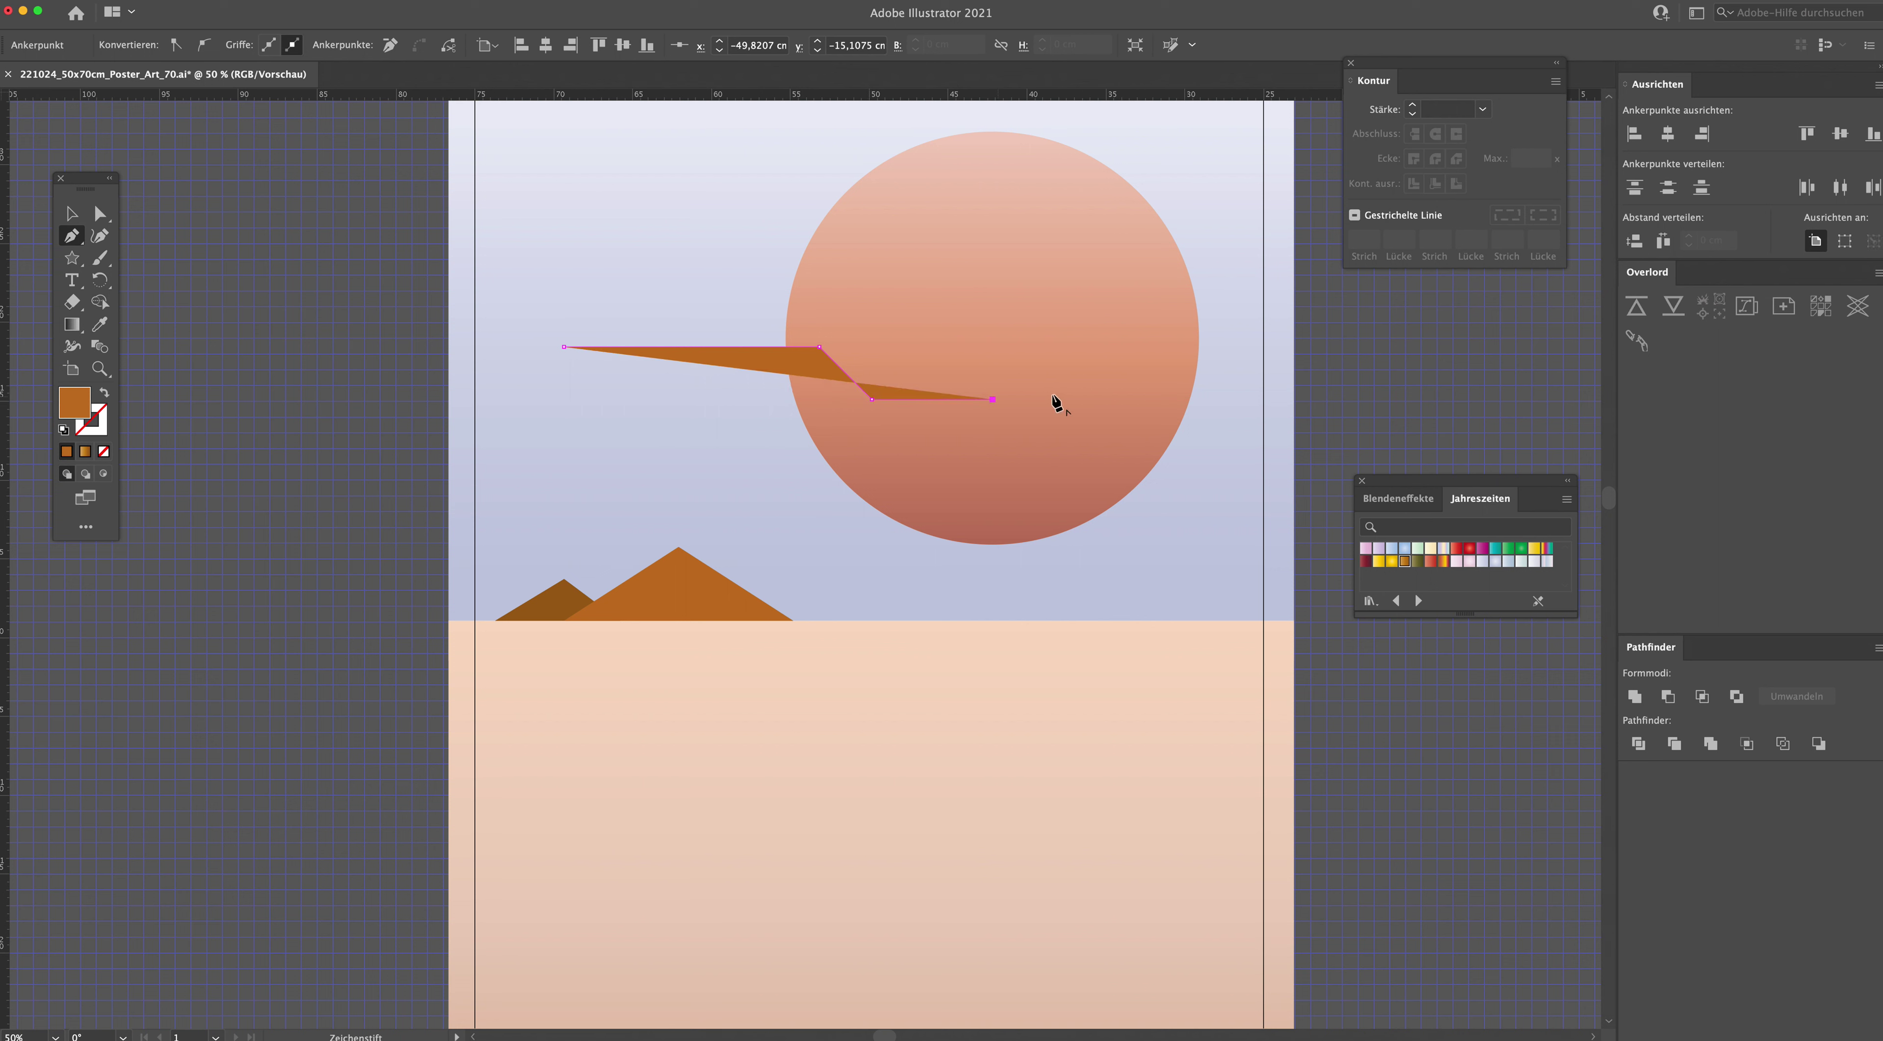
click(1037, 355)
click(1116, 355)
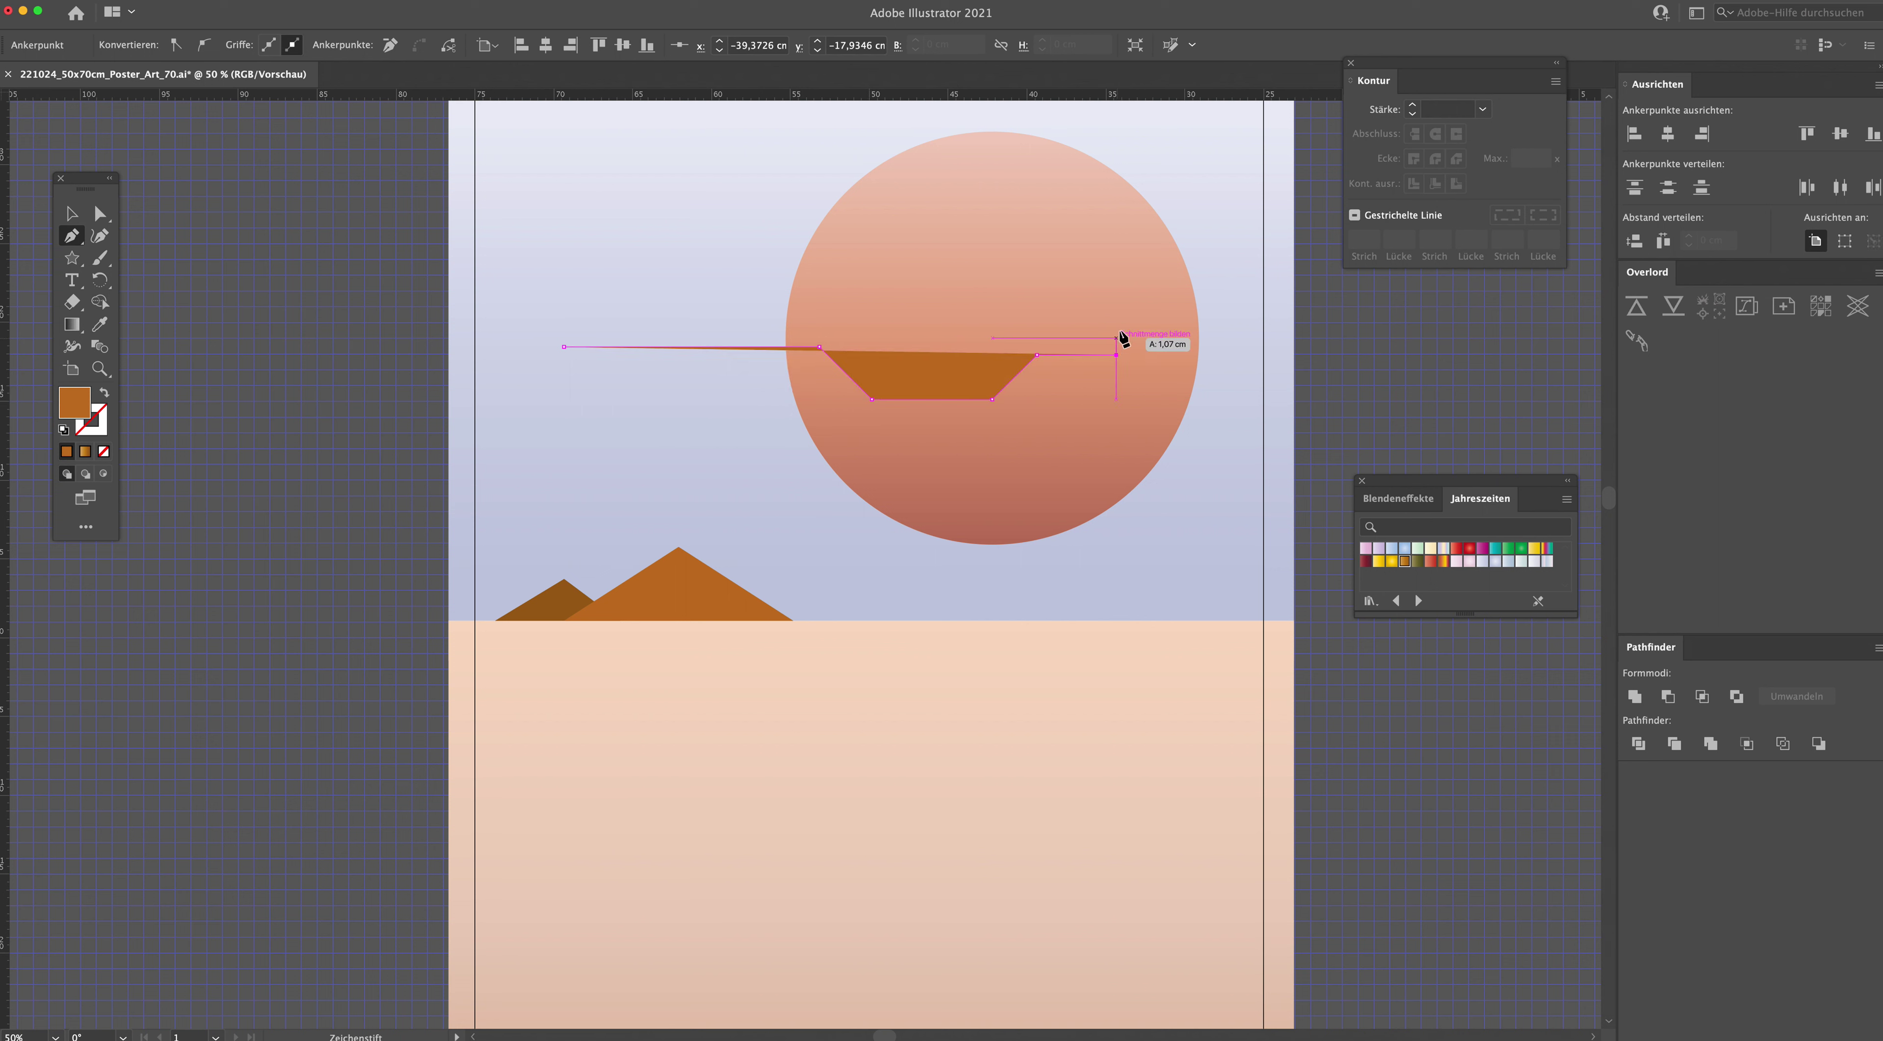
click(965, 355)
click(1156, 354)
drag(1012, 330, 1047, 362)
key(a)
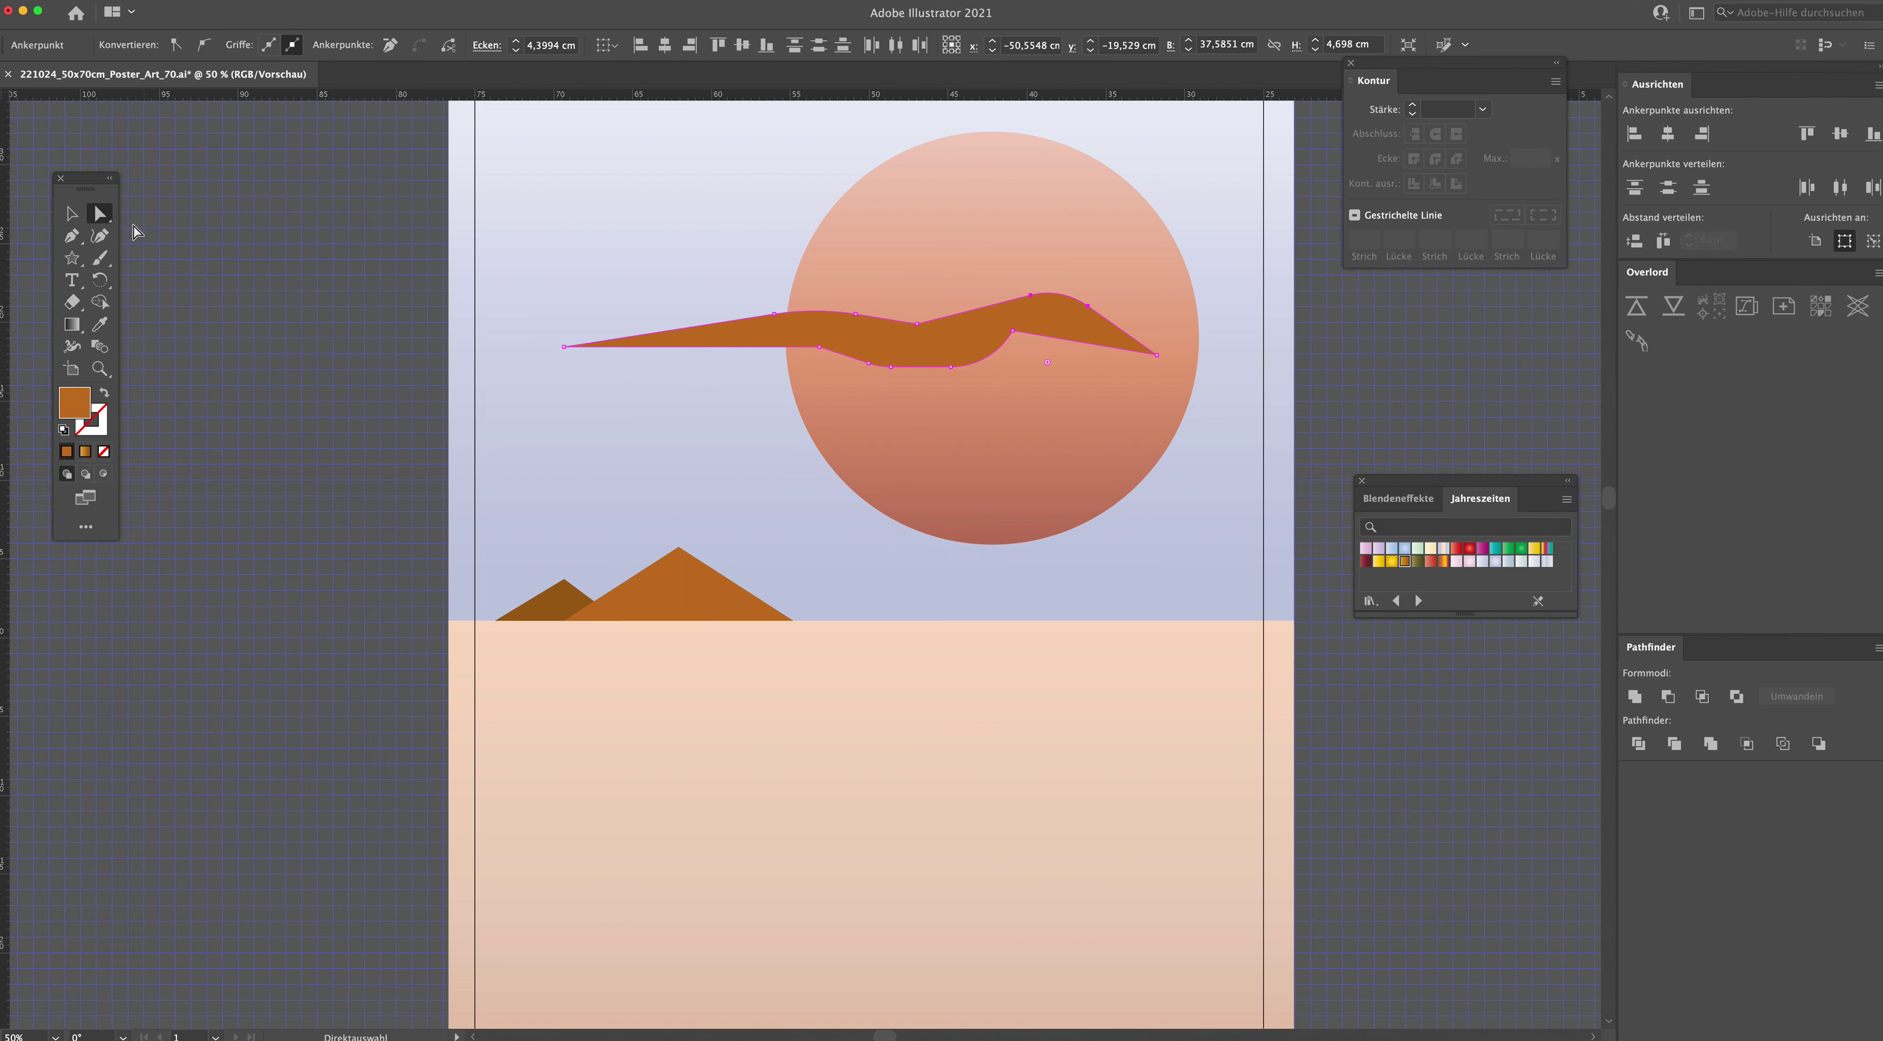
key(v)
key(ctrl+z)
key(ctrl+z)
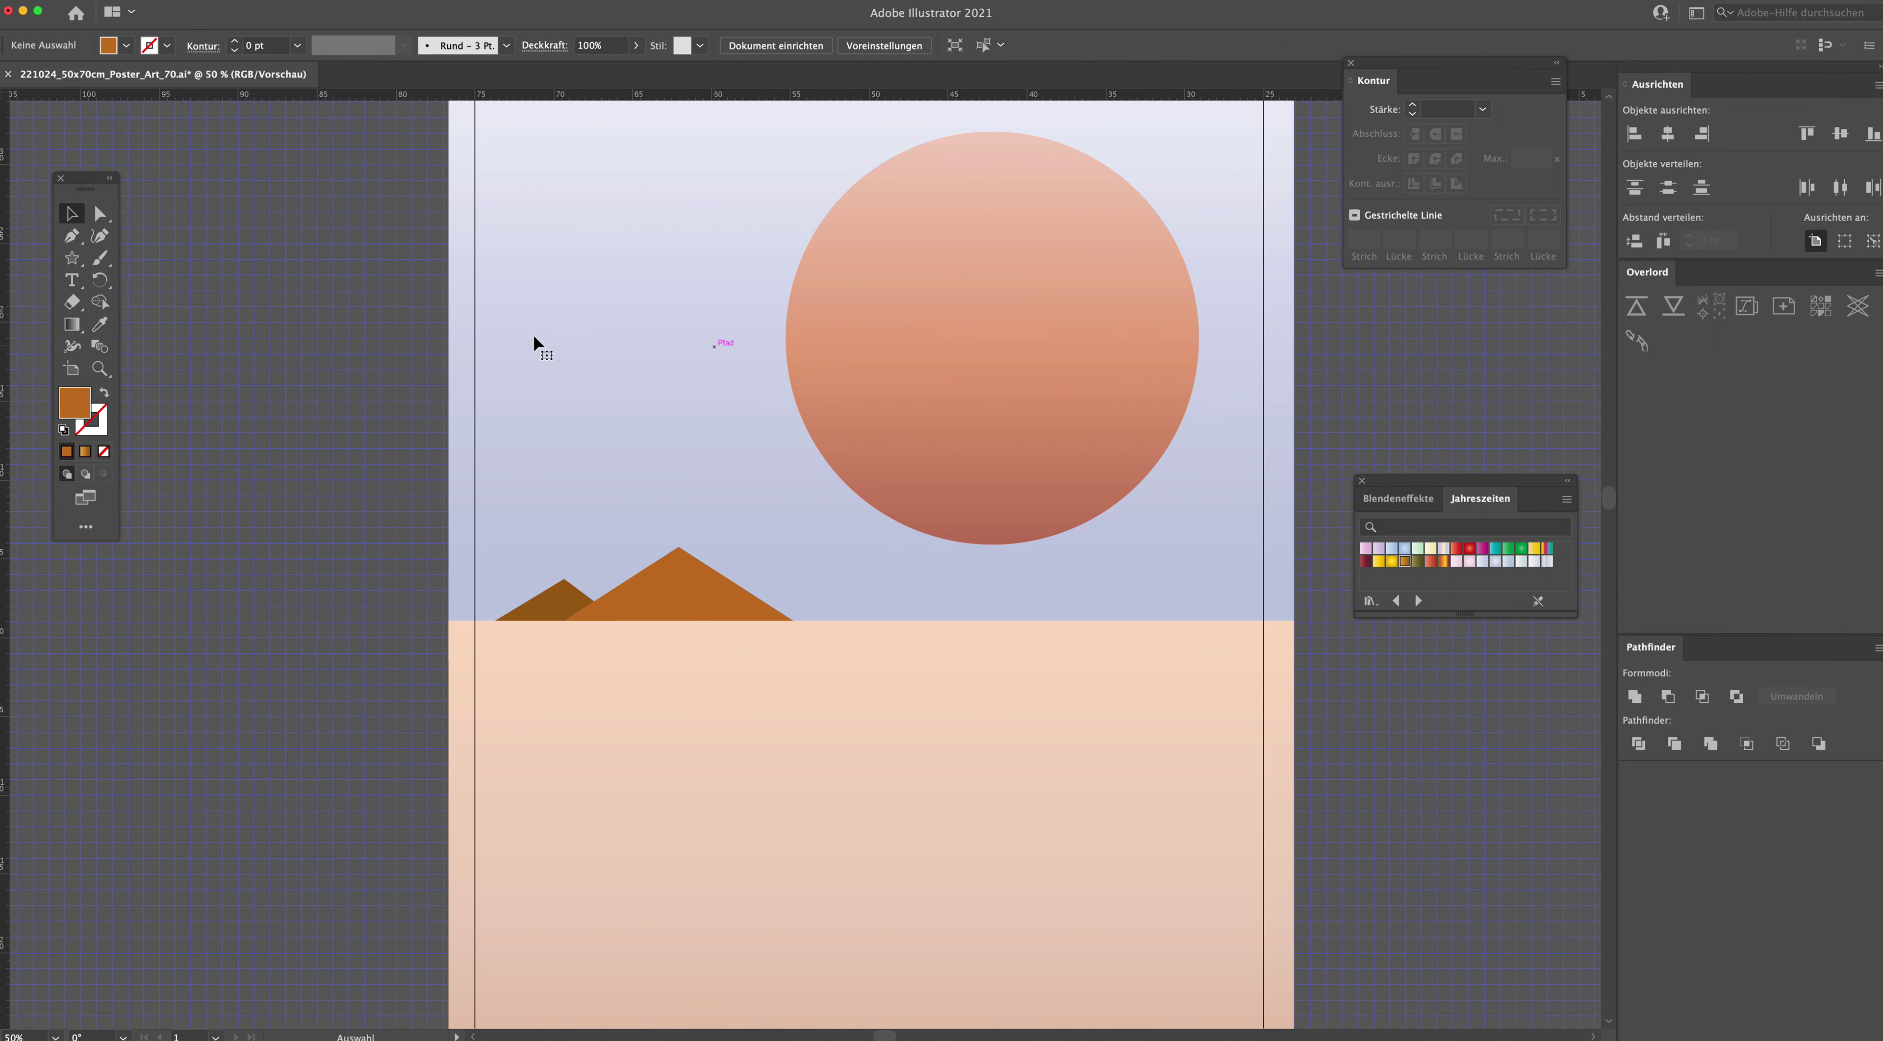
click(72, 258)
drag(72, 259, 131, 259)
drag(596, 323, 833, 357)
drag(675, 292, 937, 332)
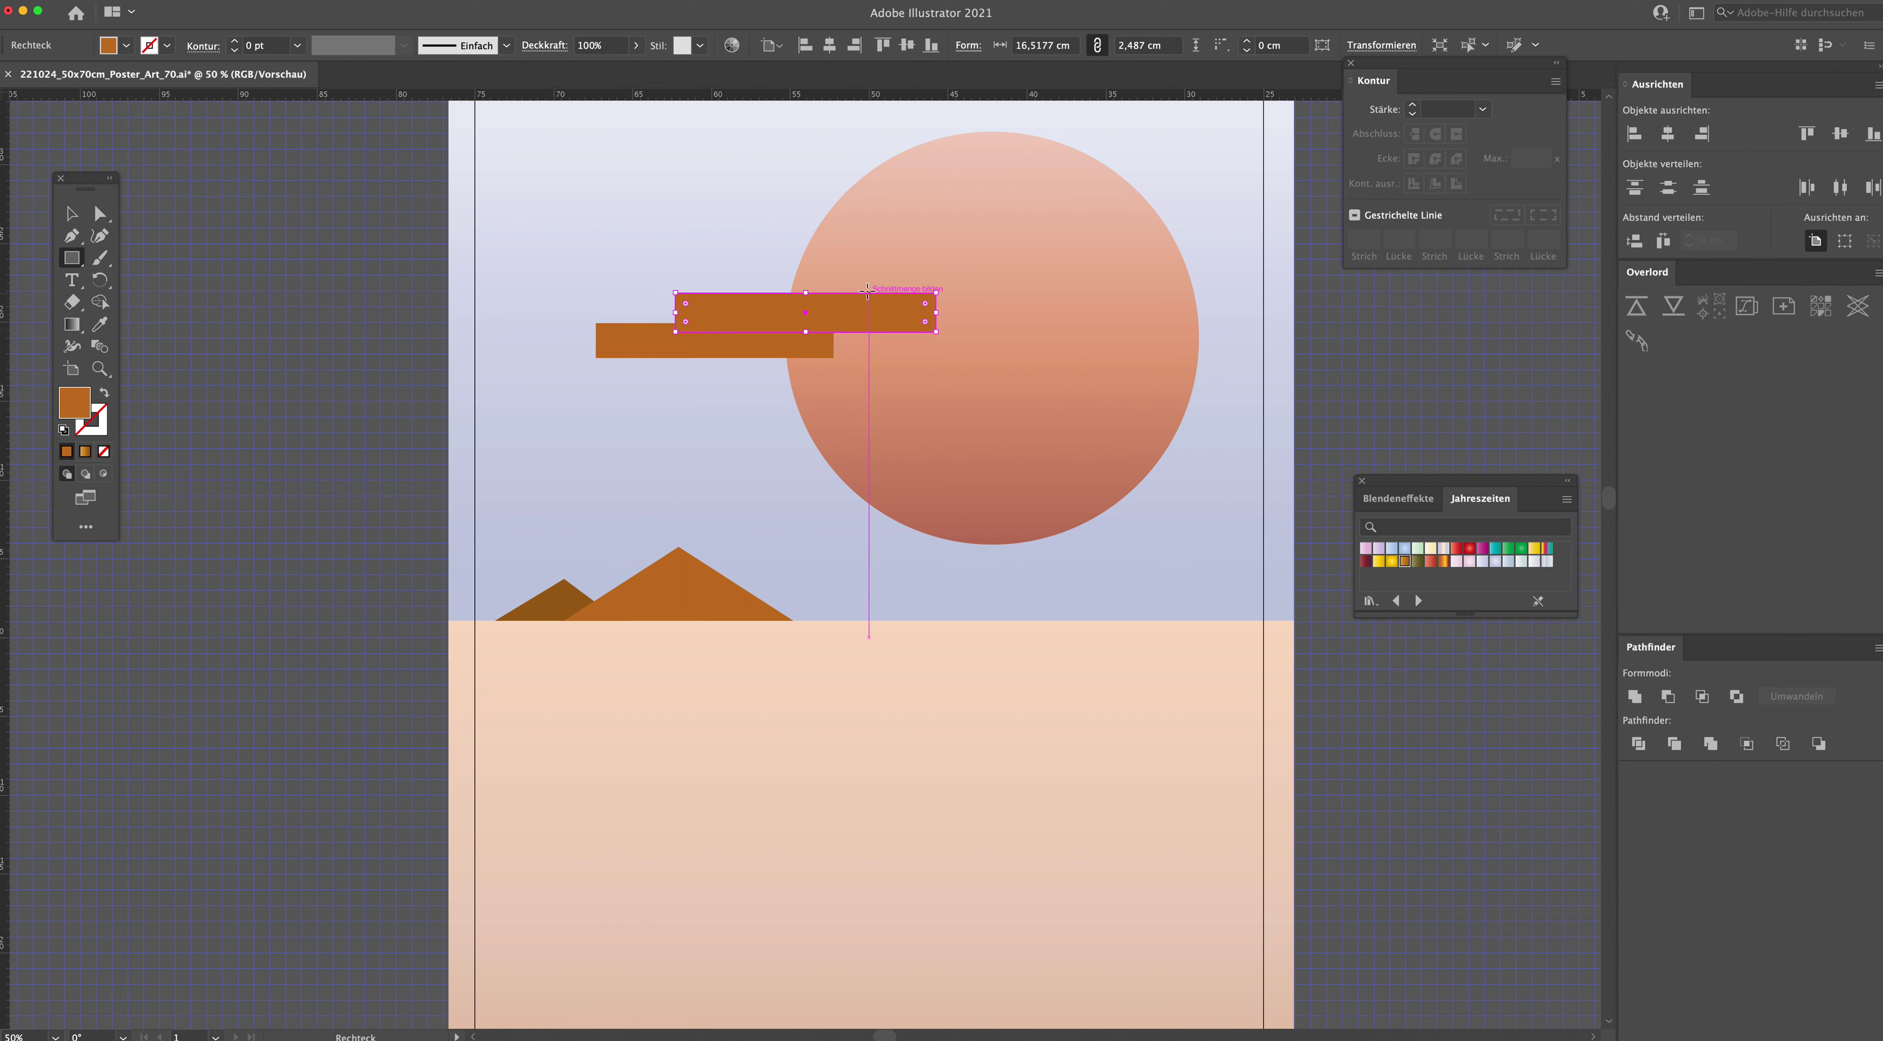
drag(854, 268, 1015, 304)
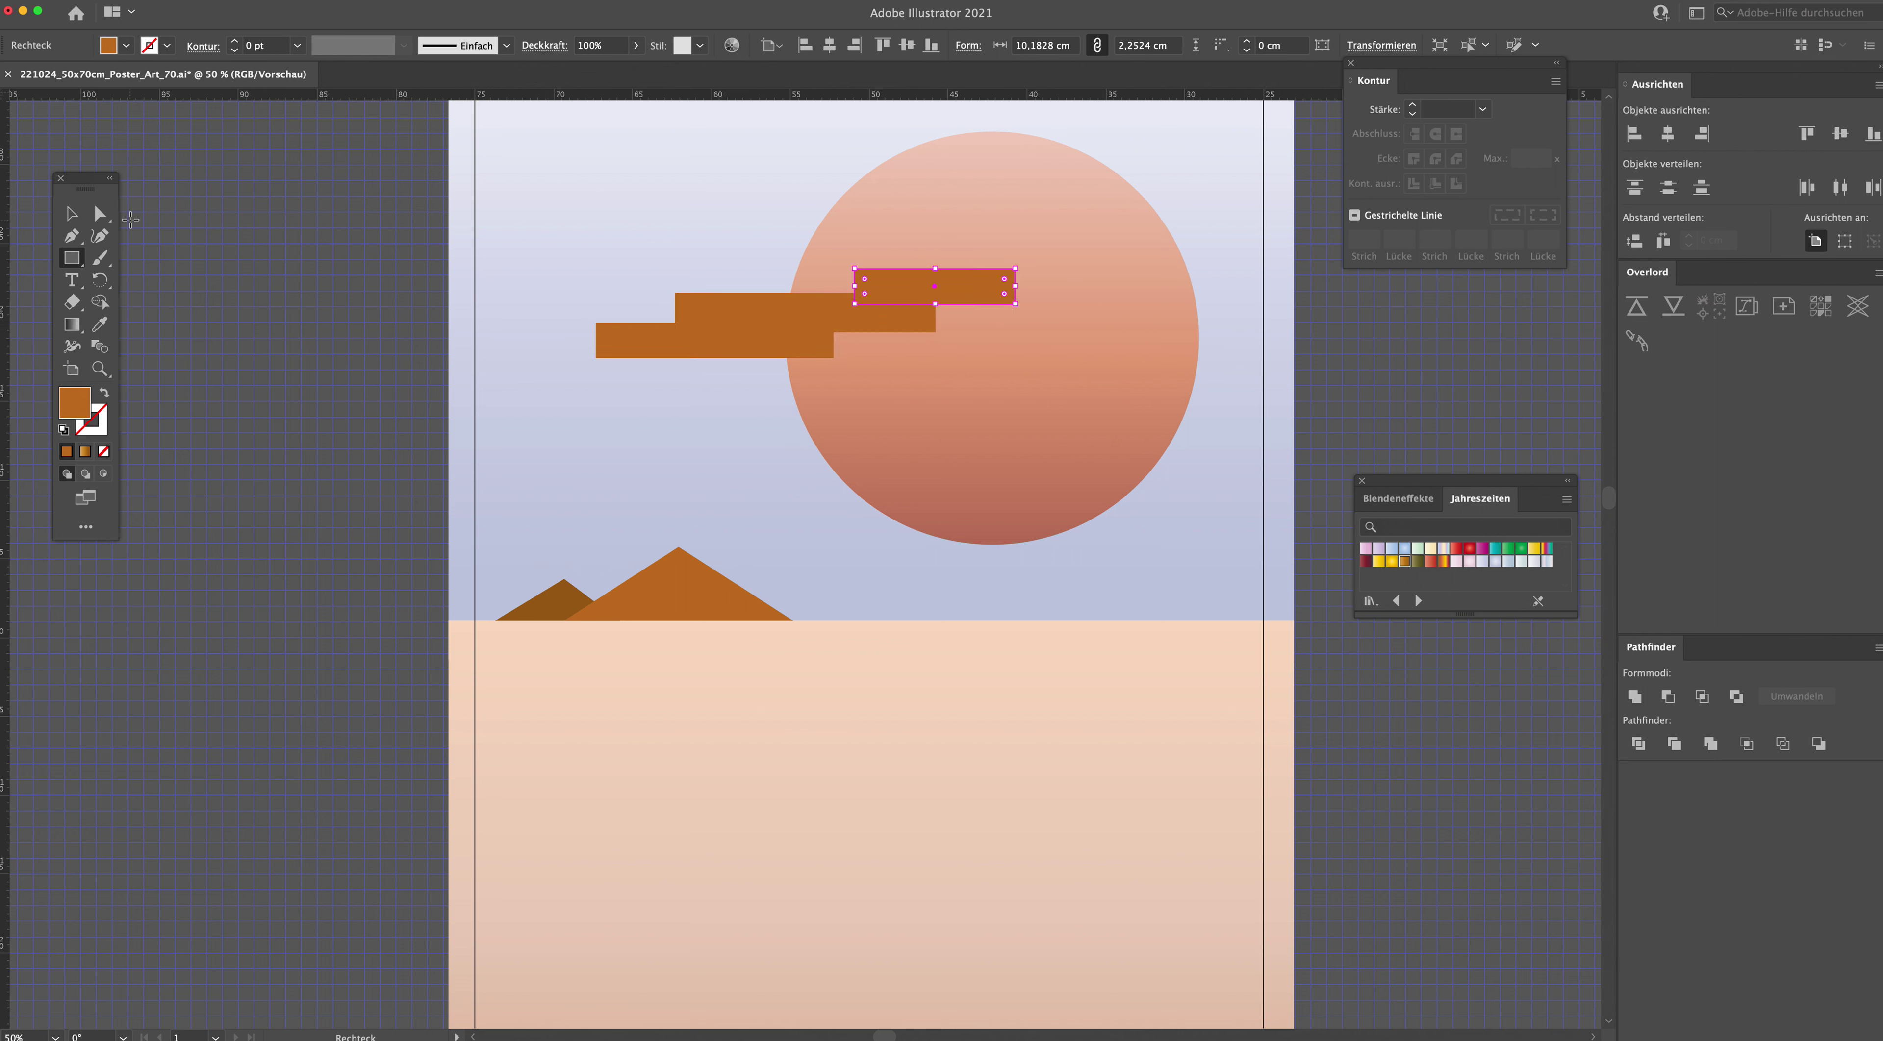
key(v)
click(1634, 696)
drag(785, 329, 706, 302)
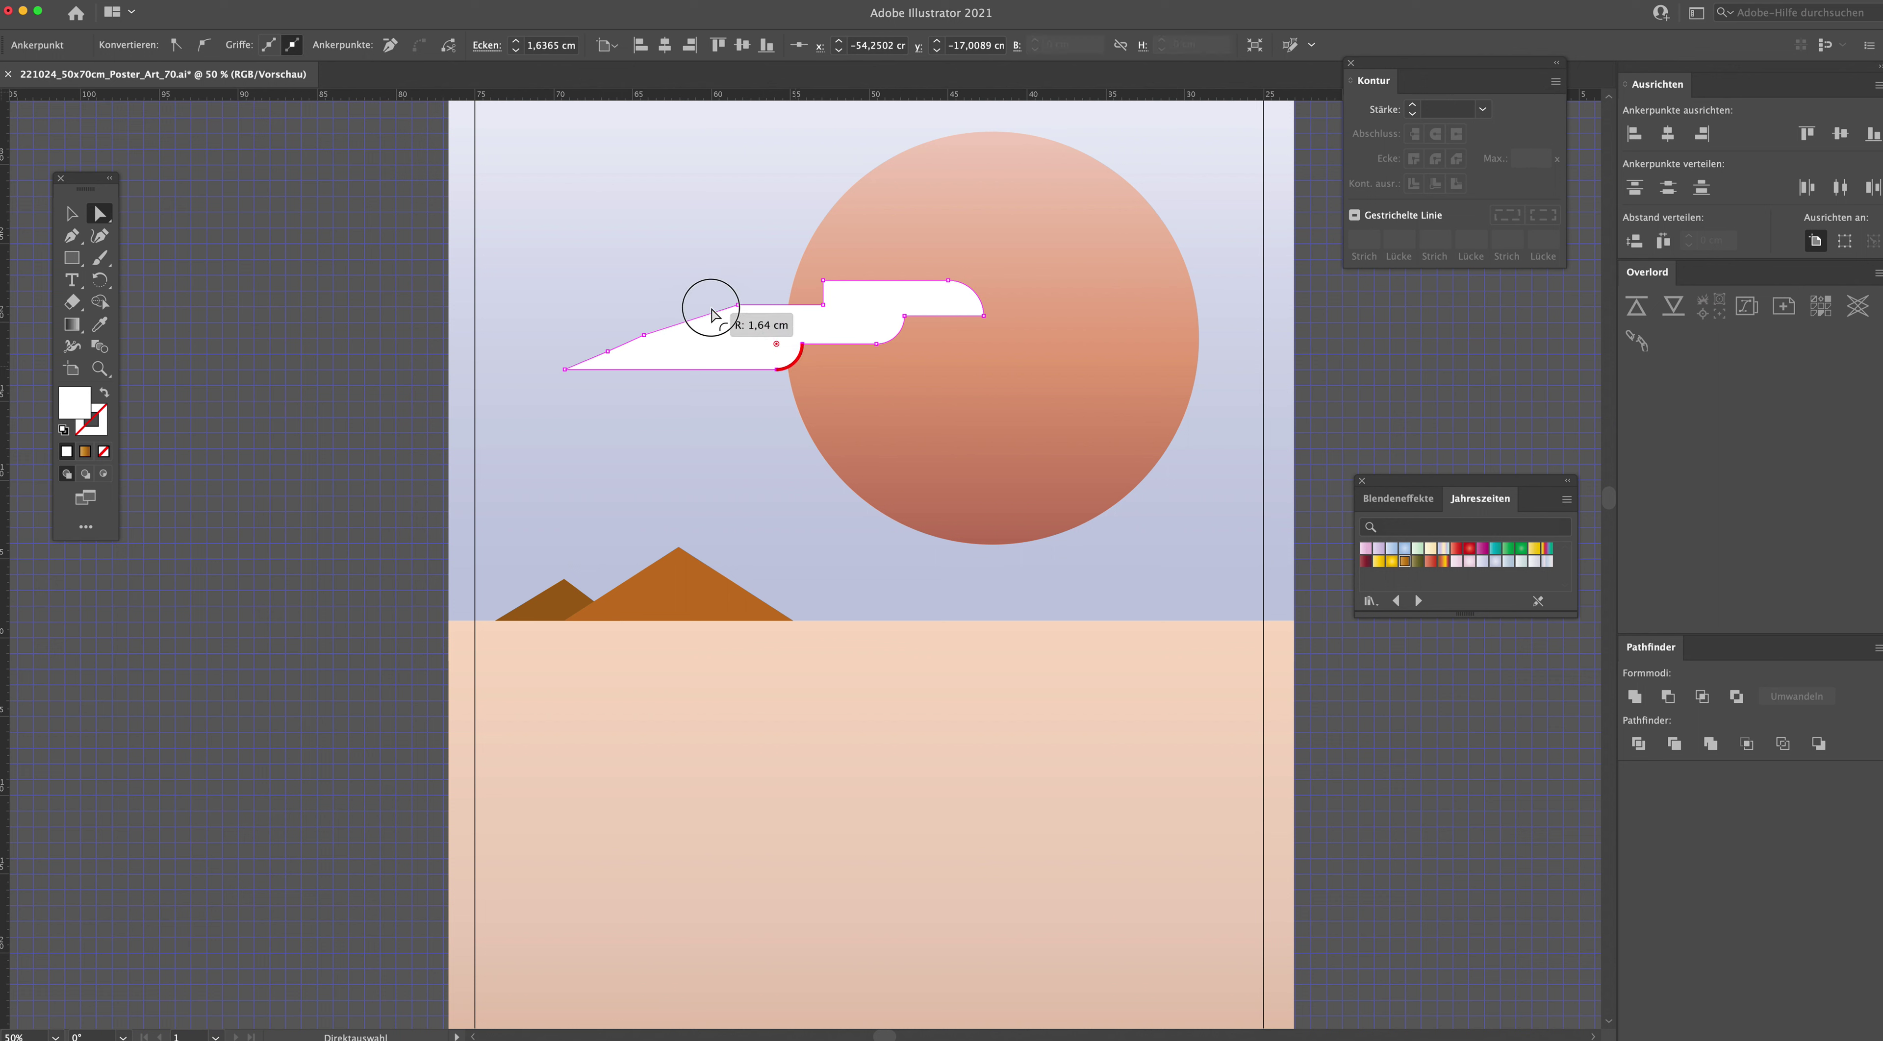
click(100, 213)
click(71, 213)
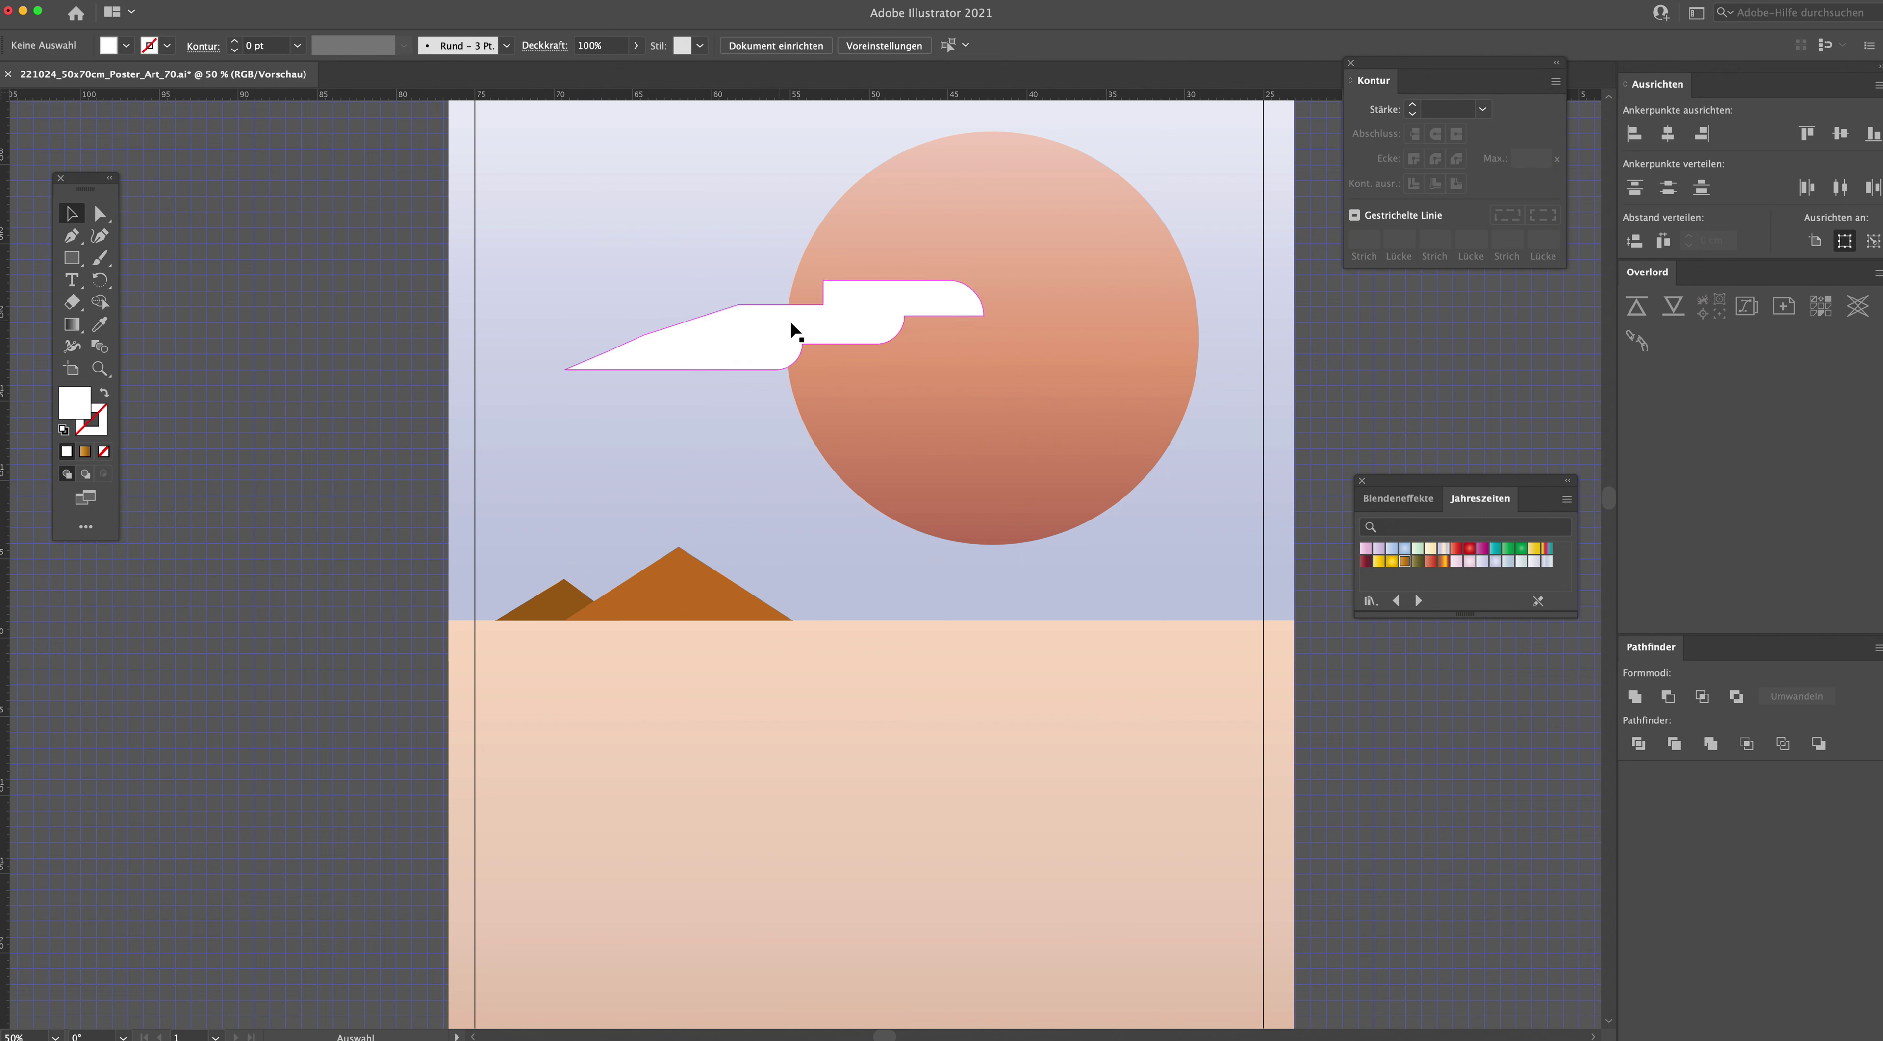
key(Delete)
click(71, 237)
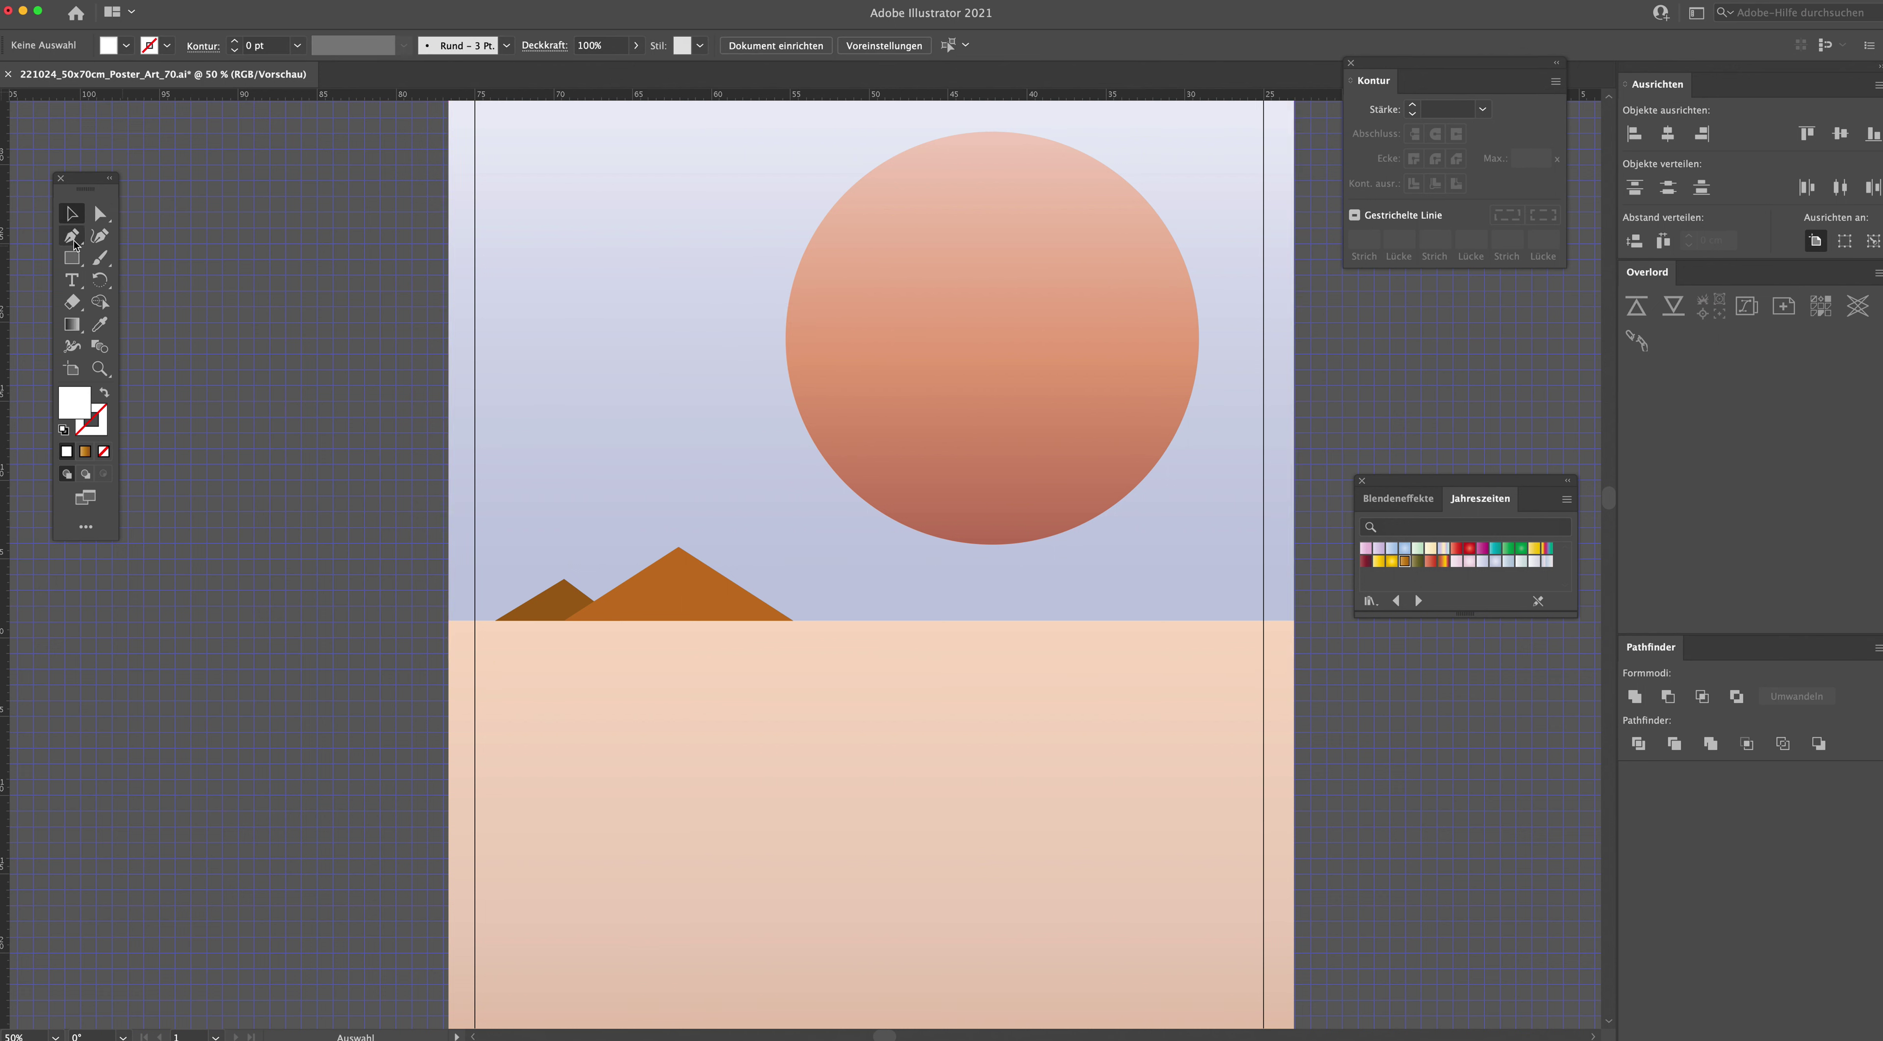
Step: Draw a white triangle cloud base left of the sun and add circles as bumps
click(545, 375)
click(978, 375)
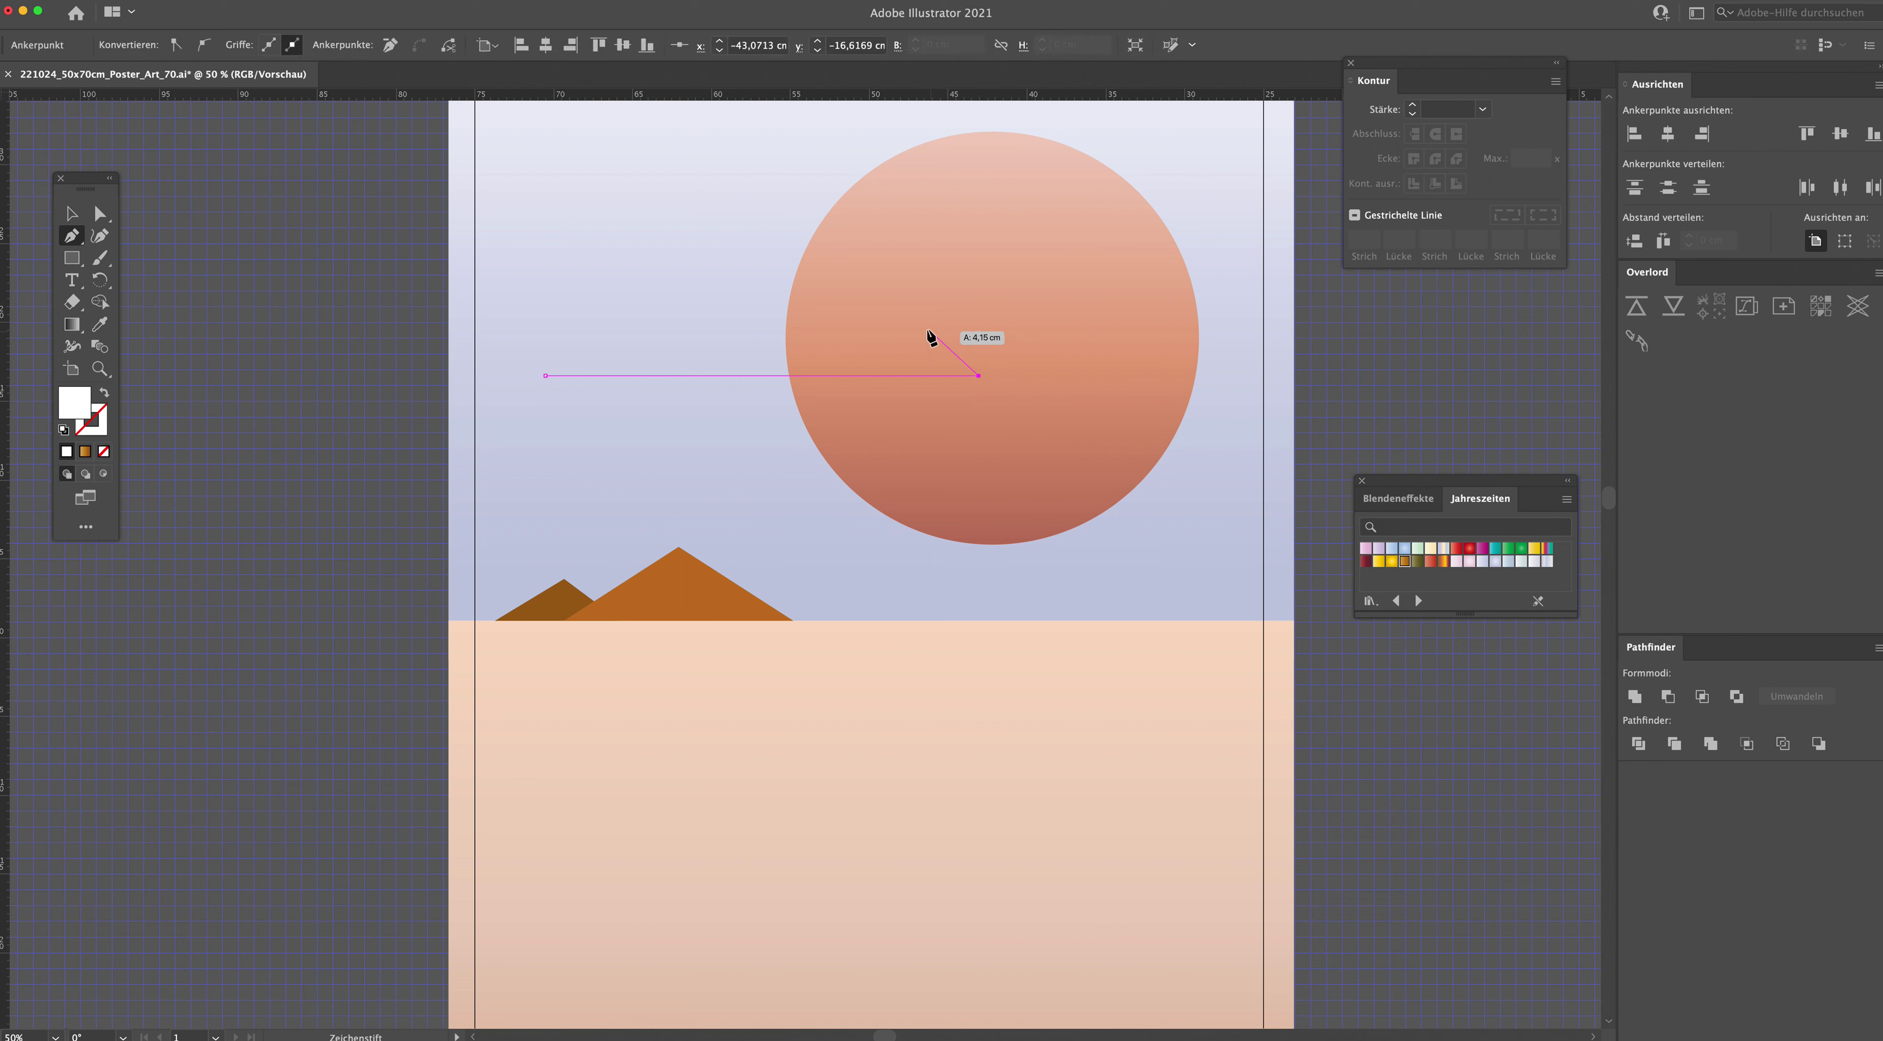
click(869, 320)
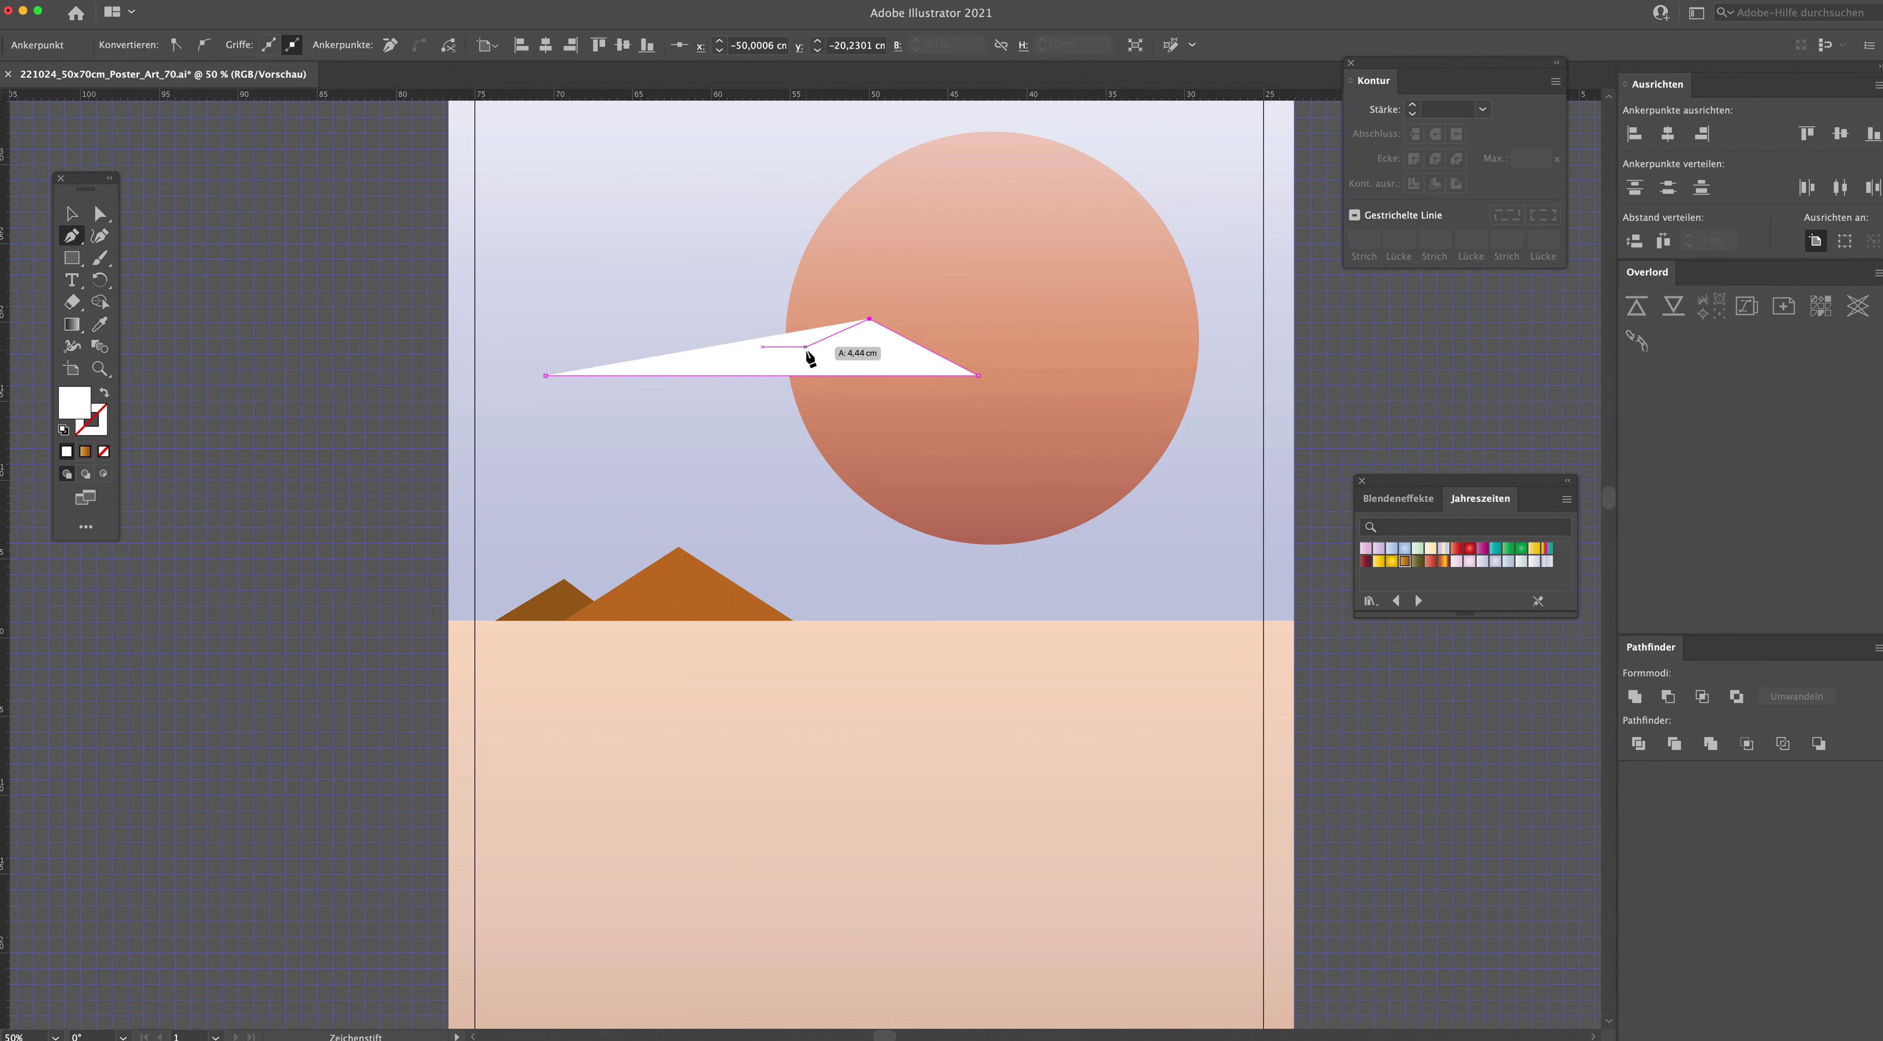
click(545, 375)
key(l)
drag(790, 310, 837, 358)
key(v)
mouse_move(833, 310)
mouse_down()
mouse_move(881, 359)
mouse_move(760, 335)
mouse_move(740, 407)
mouse_up()
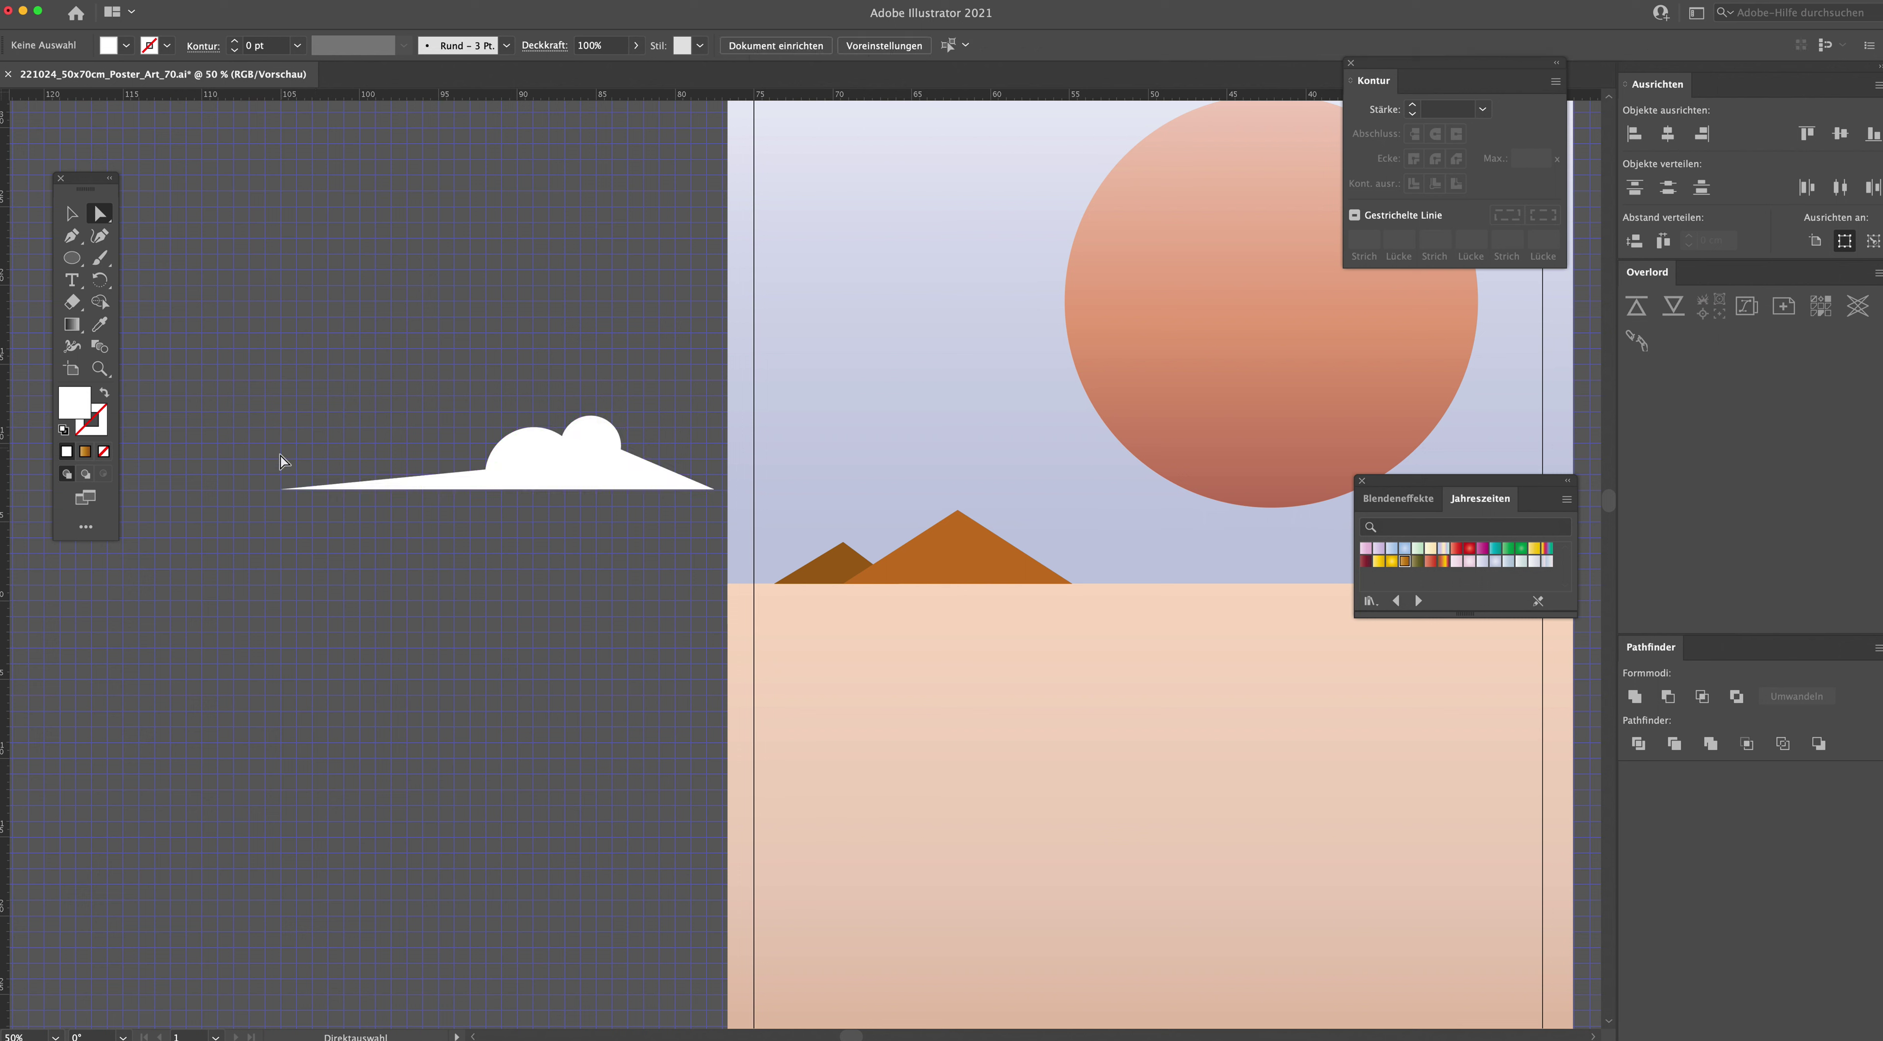
Step: Adjust the cloud's left tip and place circle copies on a second, narrower base triangle
drag(285, 489, 341, 498)
click(659, 474)
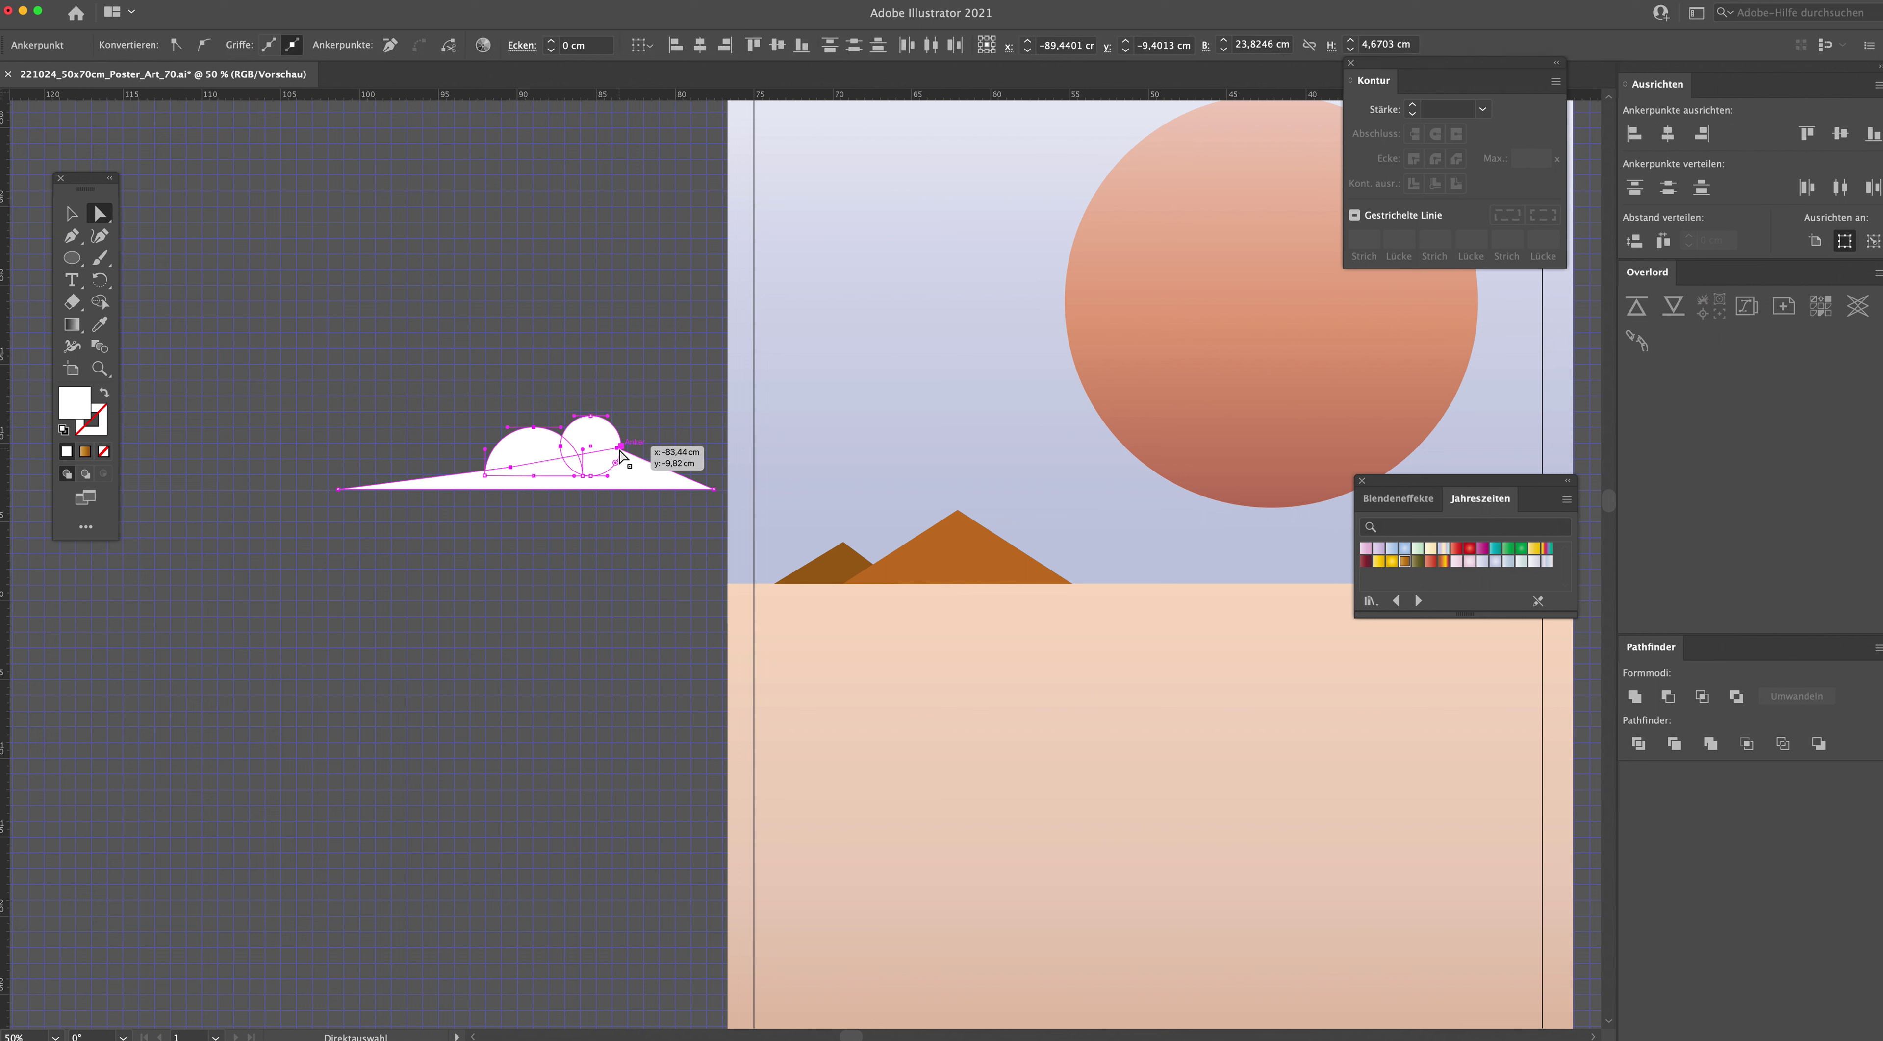
key(super+shift+a)
key(v)
drag(607, 452, 509, 612)
click(513, 484)
drag(600, 460, 589, 584)
Step: Unite the upper cloud shapes and give both clouds 30% opacity
drag(679, 512, 441, 390)
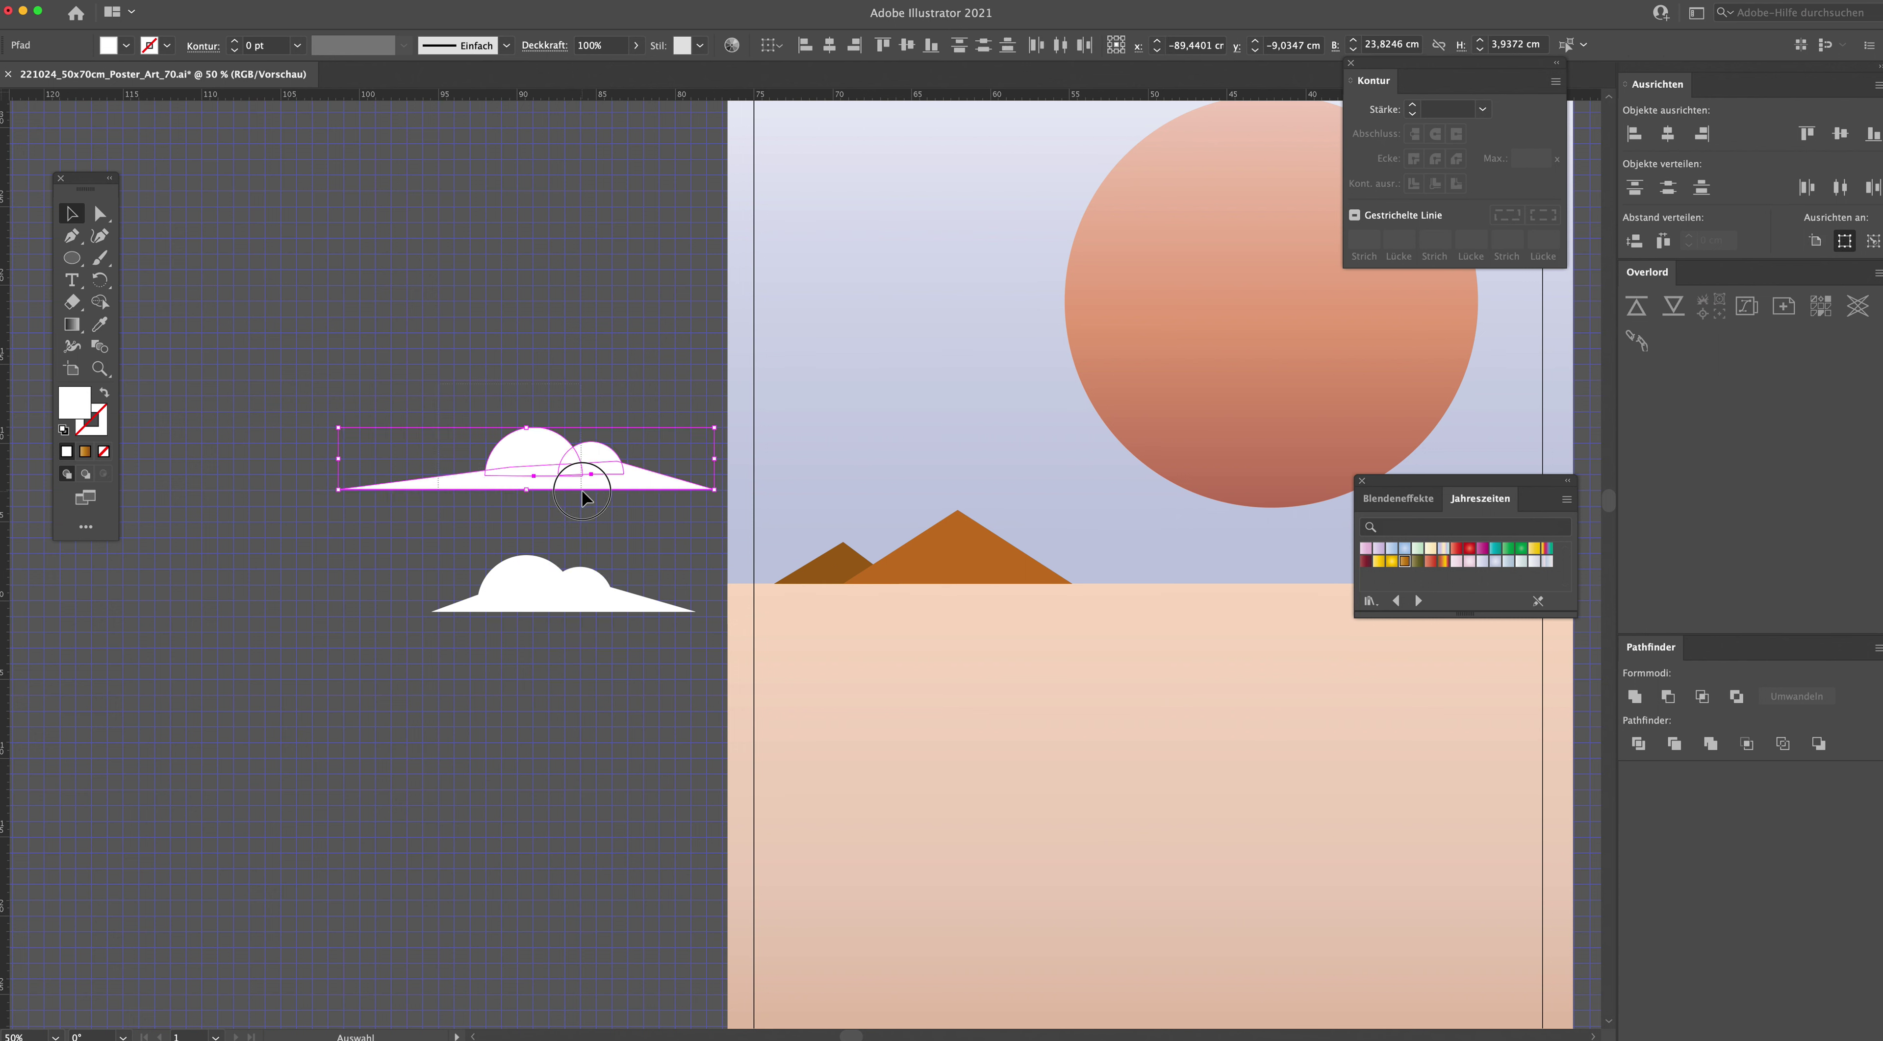
click(1634, 696)
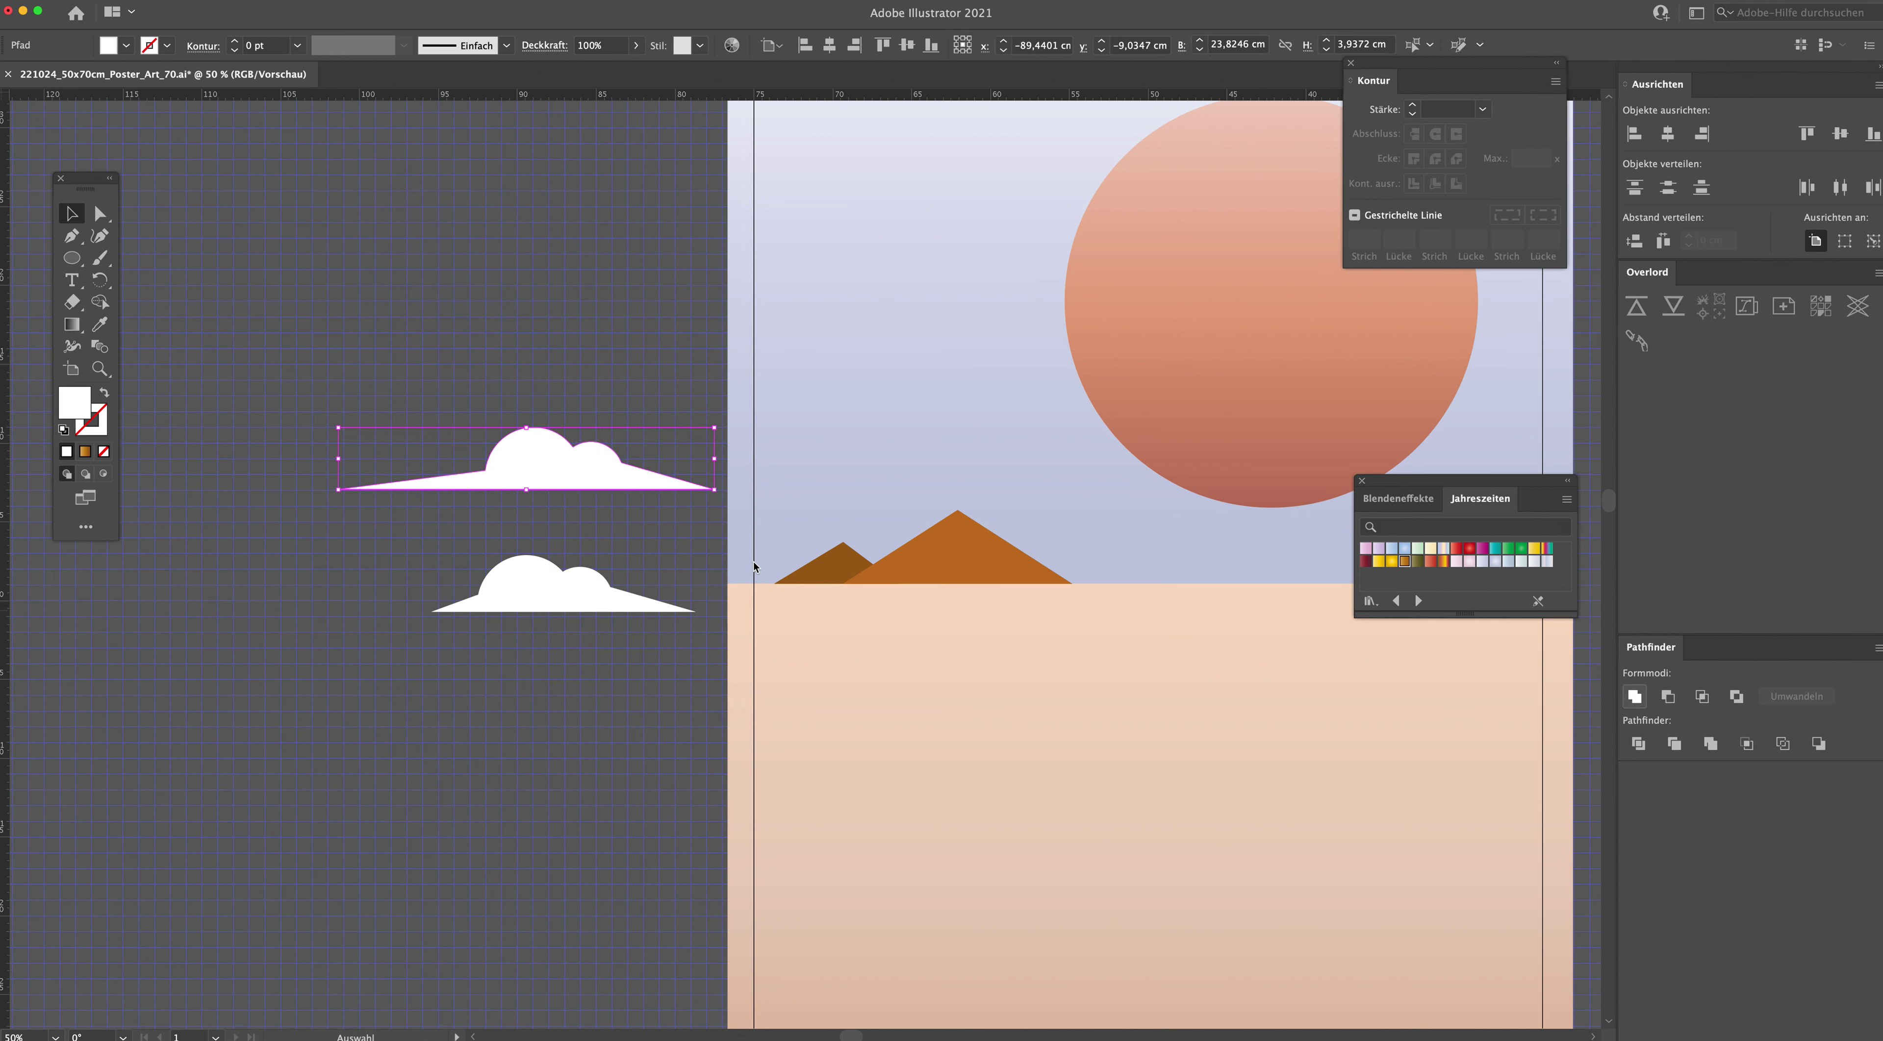
shift+click(506, 607)
click(600, 45)
text(30)
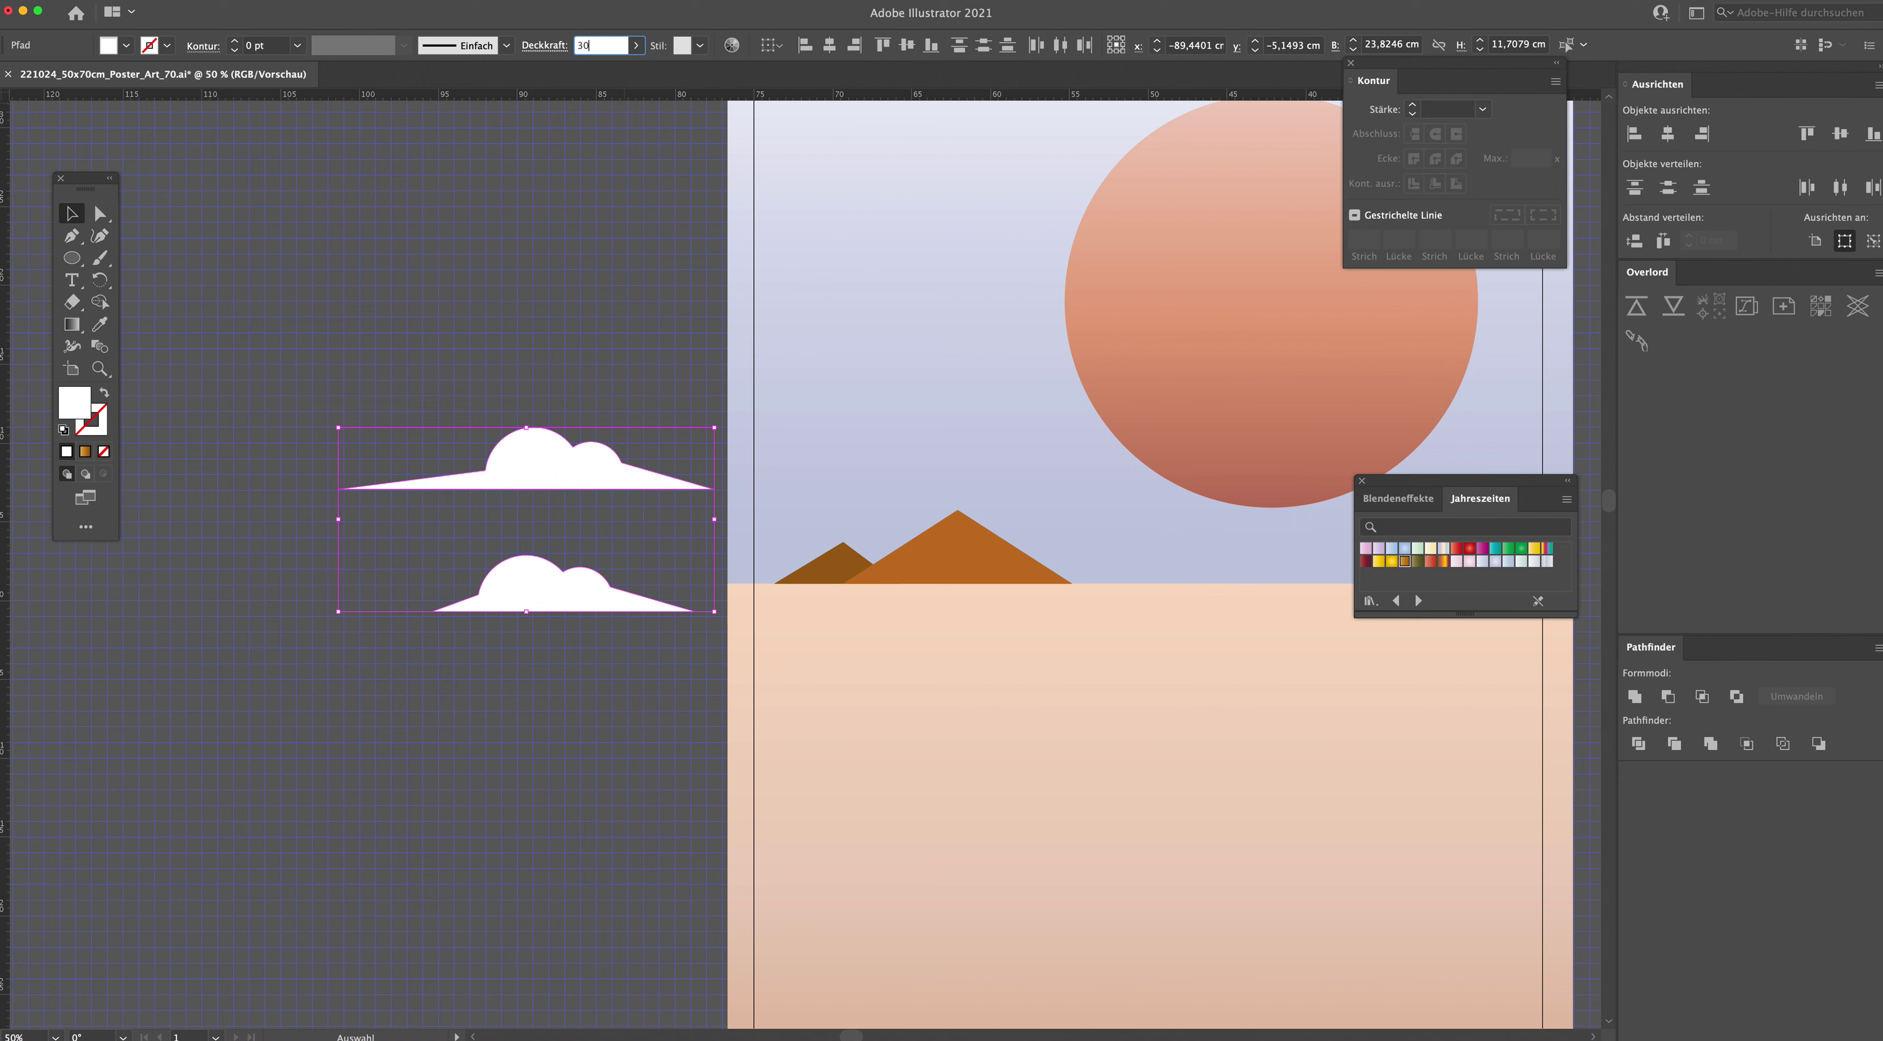
key(Return)
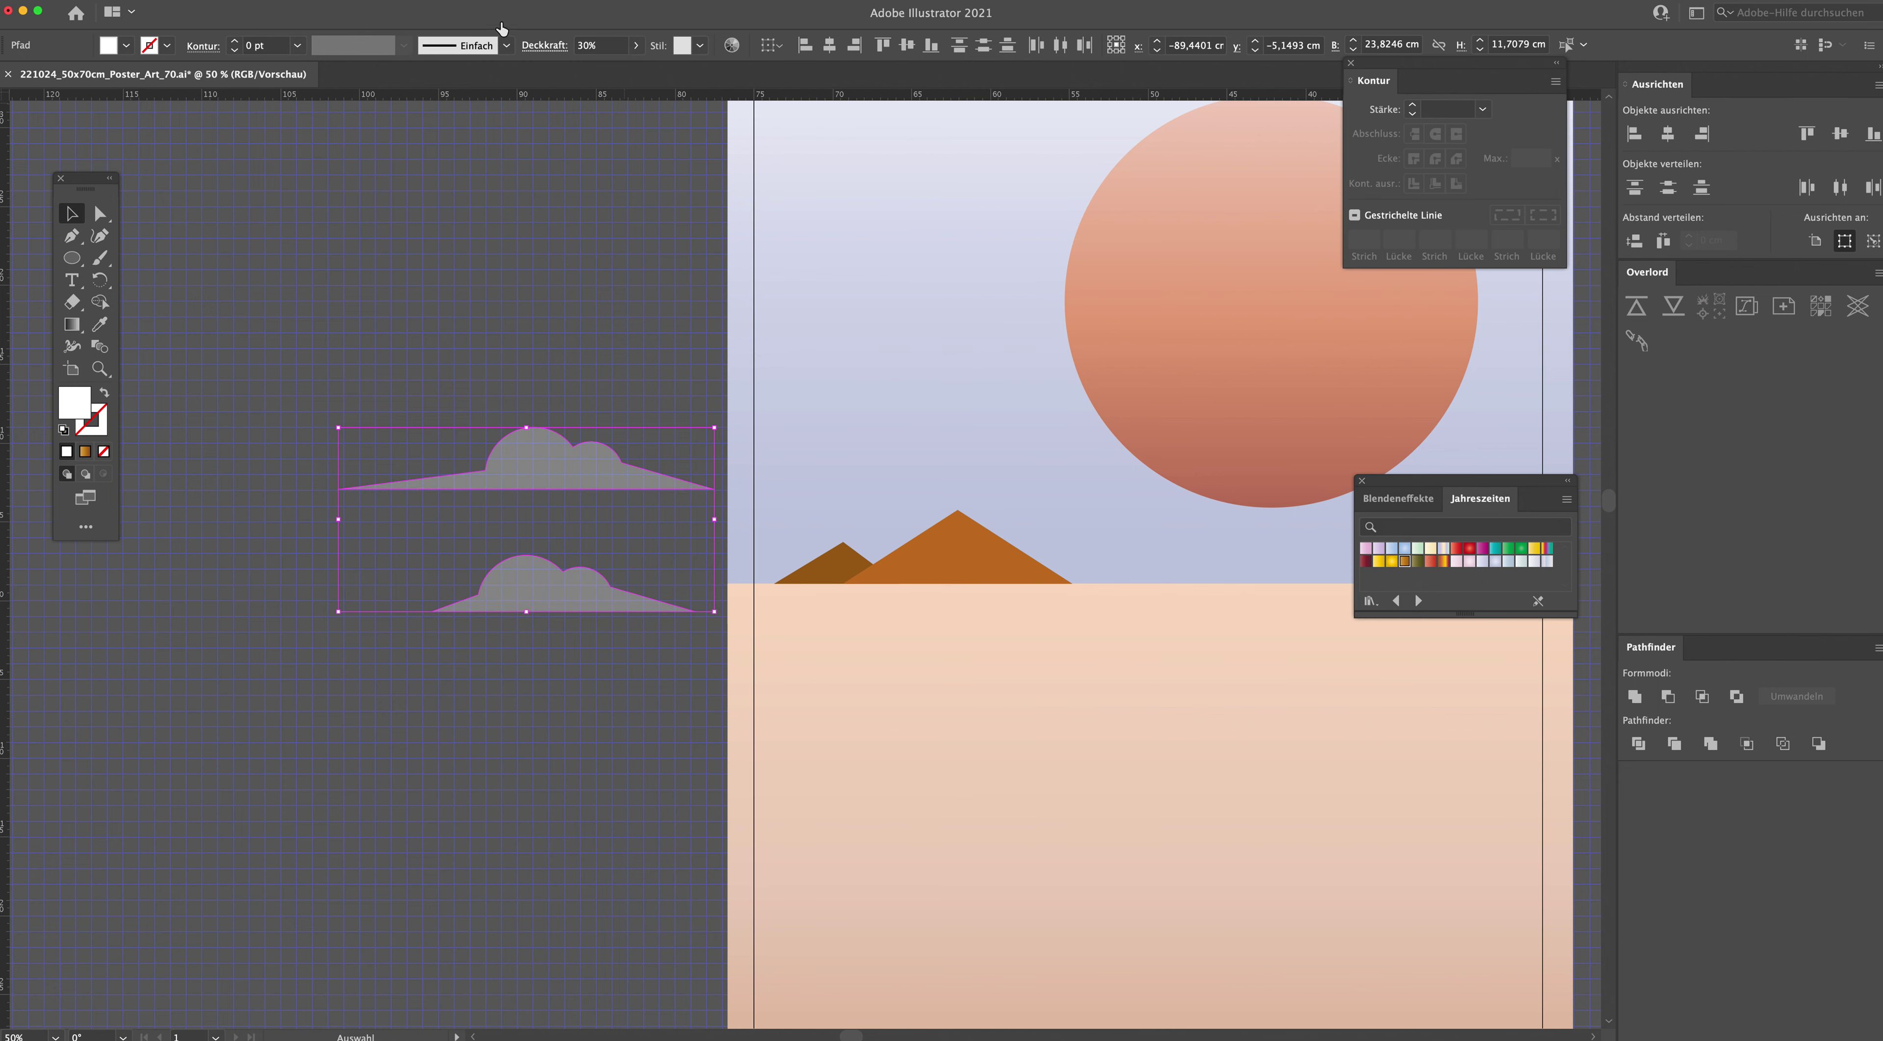
Step: Move the upper cloud onto the sky near the sun
scroll(689, 472, up, 4)
scroll(689, 472, right, 3)
click(623, 500)
drag(462, 613, 997, 476)
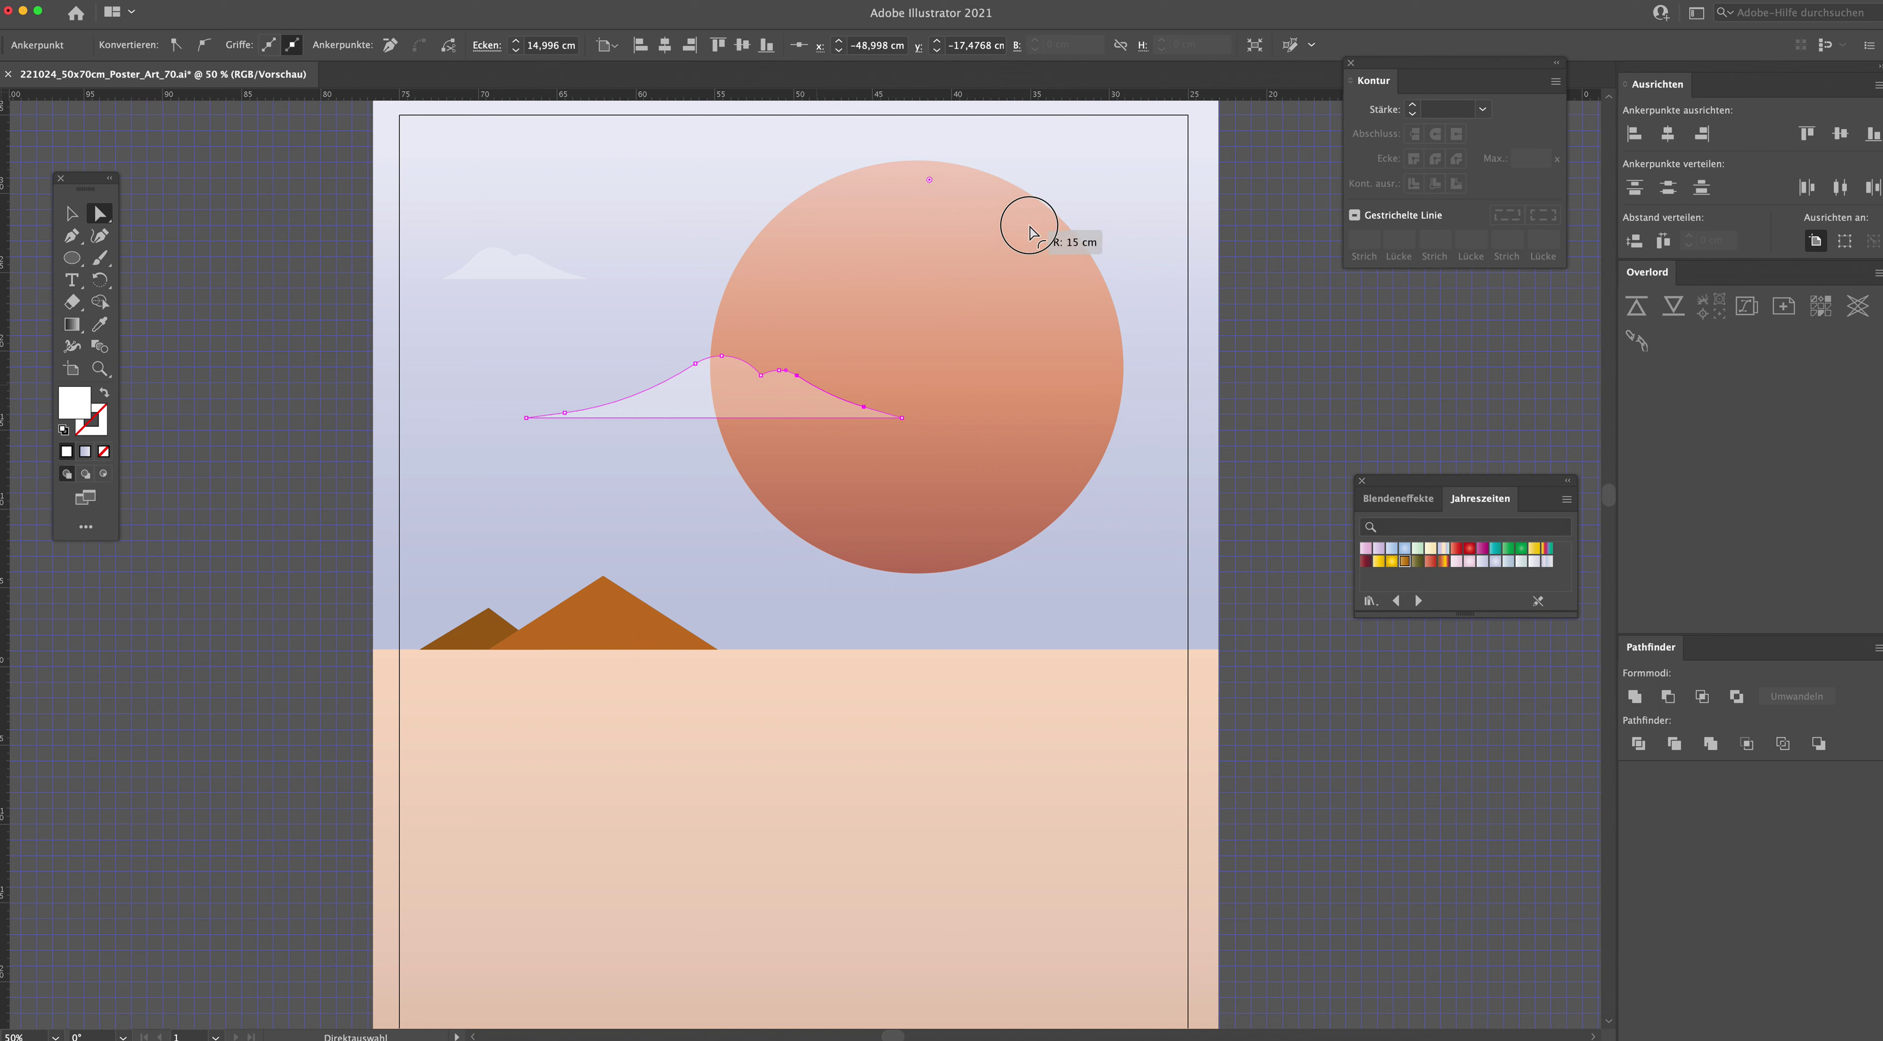
Step: Draw a three-point V-shaped bird path with the Pen tool
click(1263, 352)
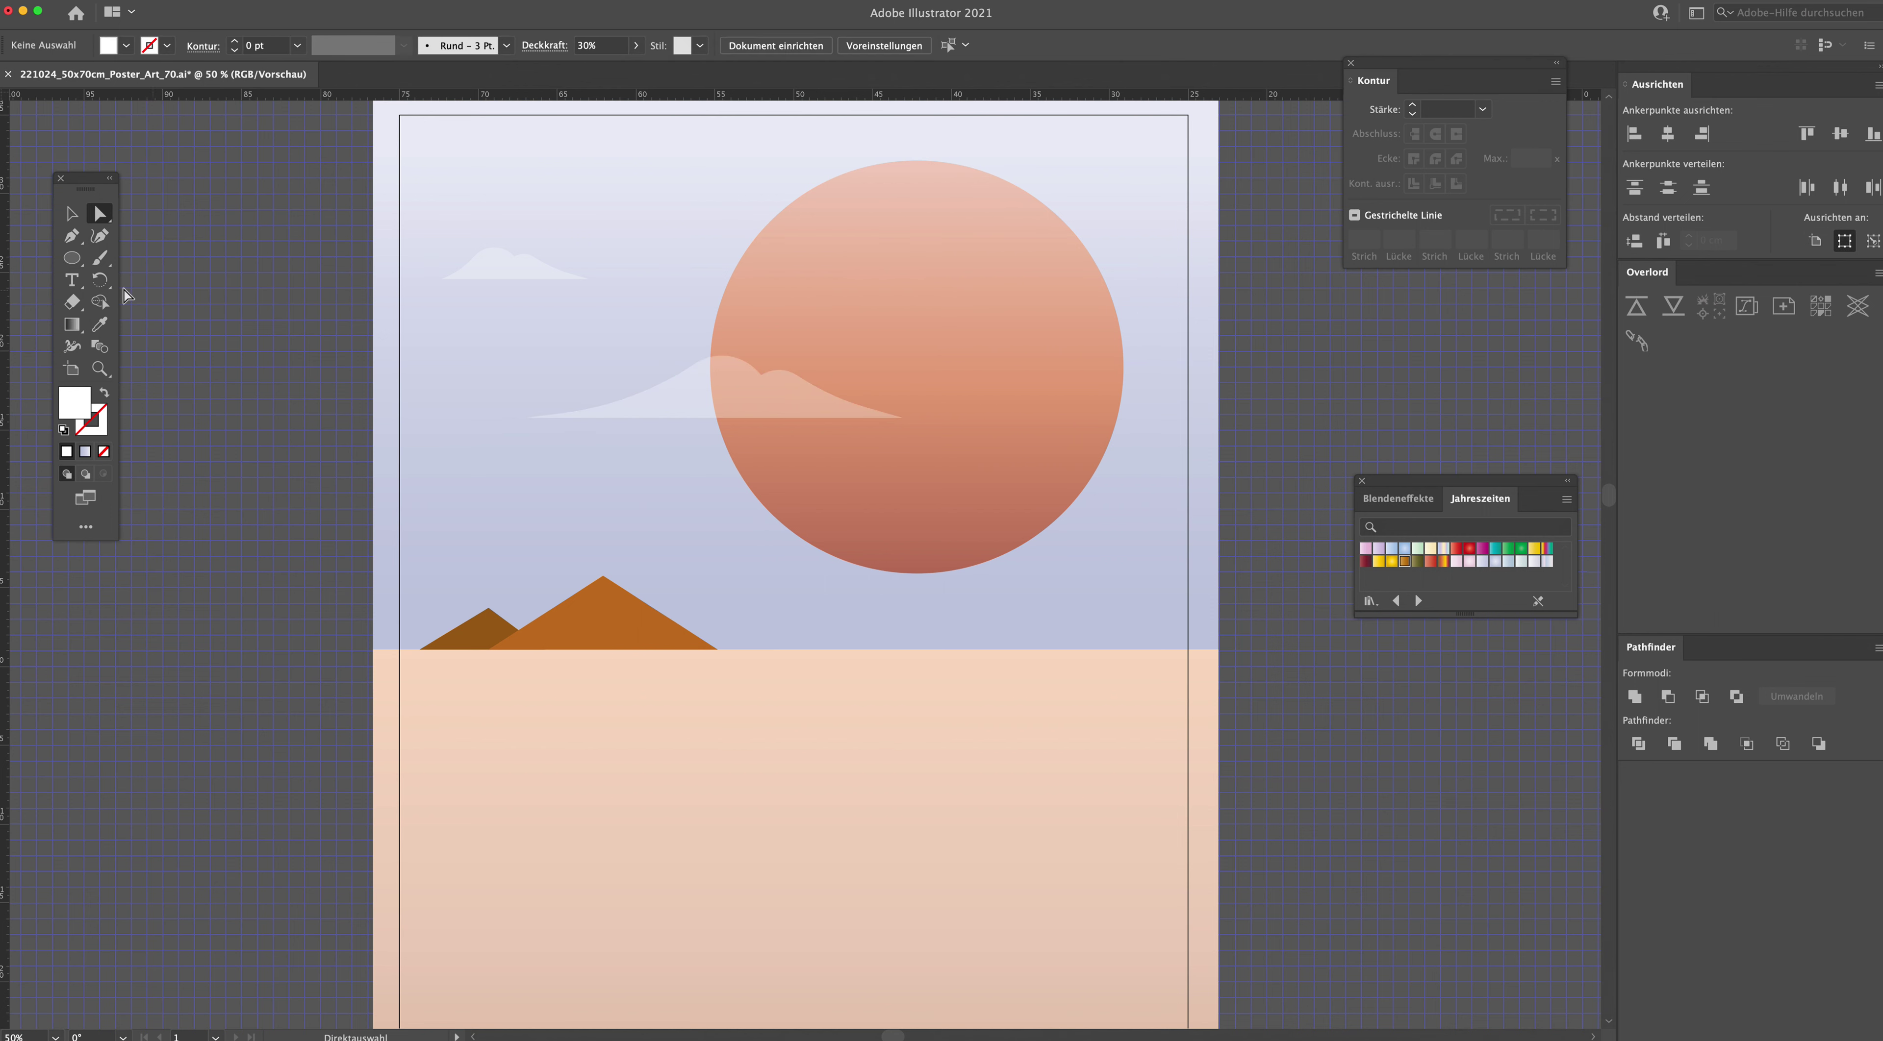
click(71, 214)
click(72, 236)
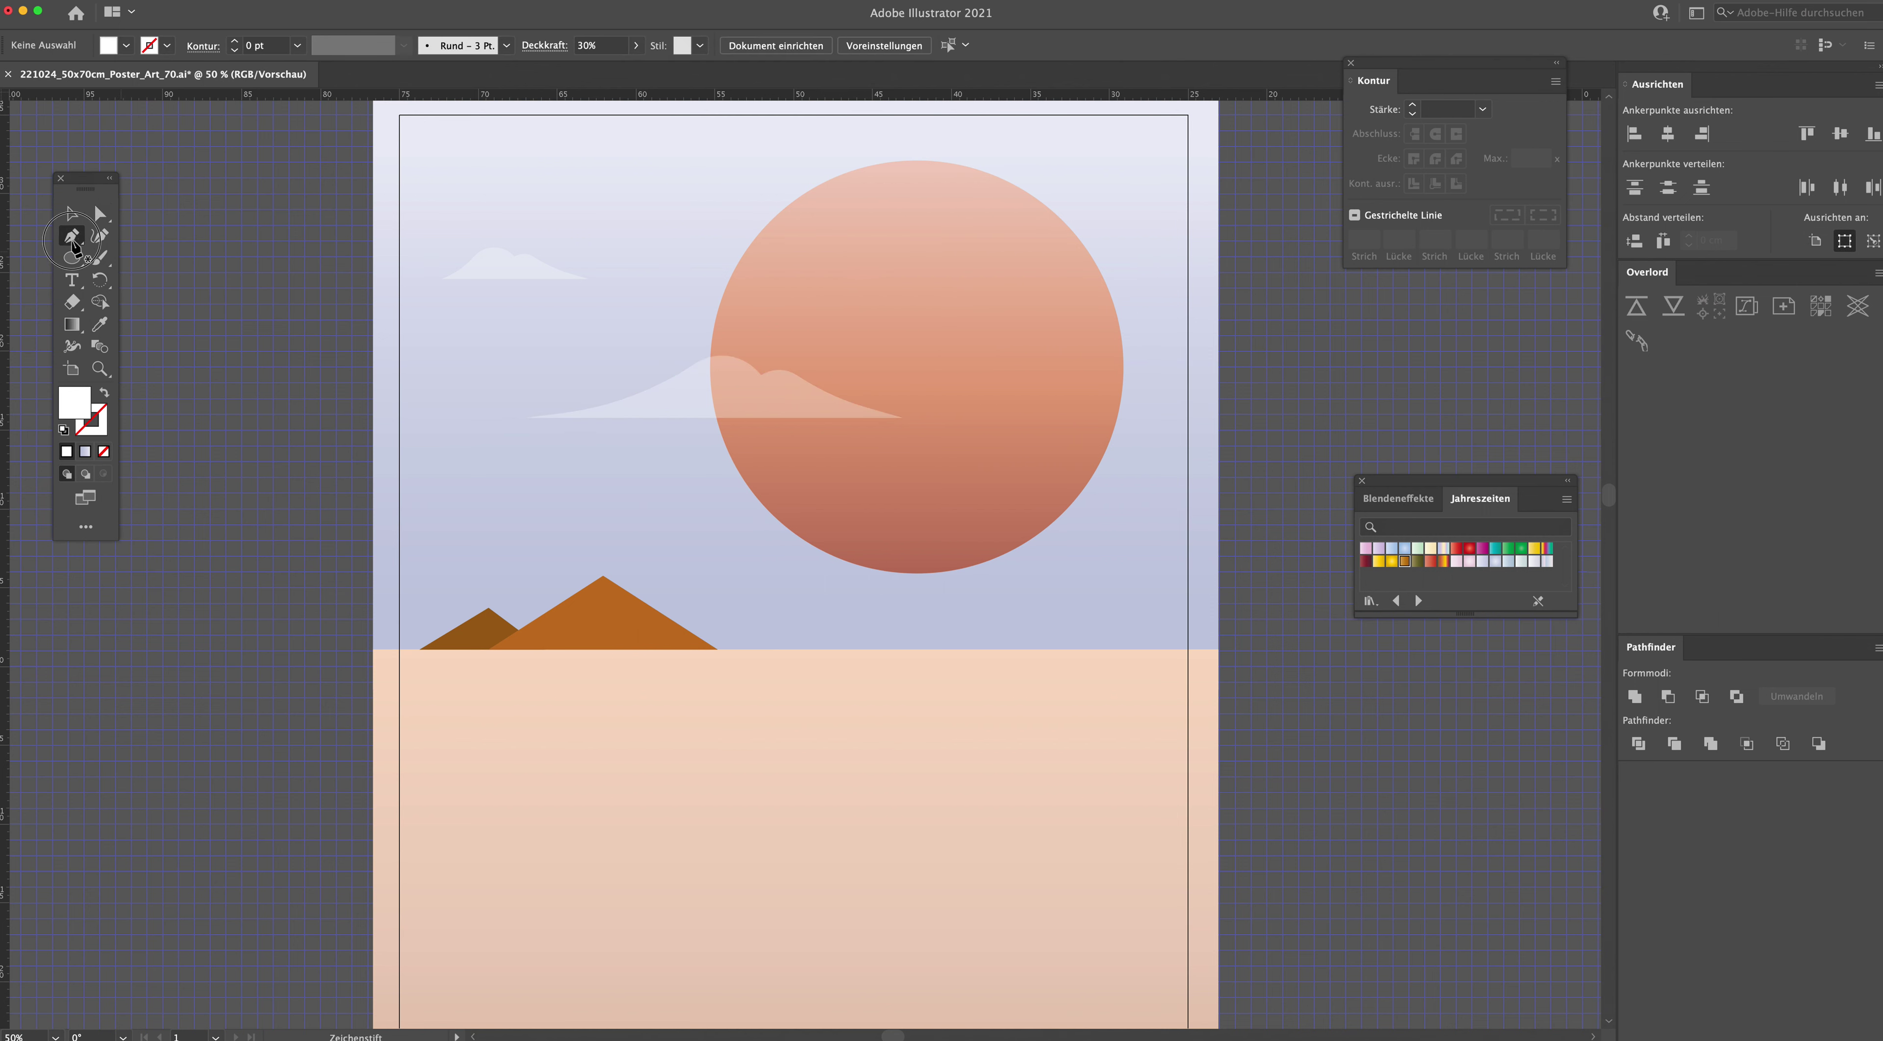
click(451, 436)
click(472, 432)
click(462, 442)
key(v)
Step: Remove the bird's white fill, leaving only its outline
click(461, 437)
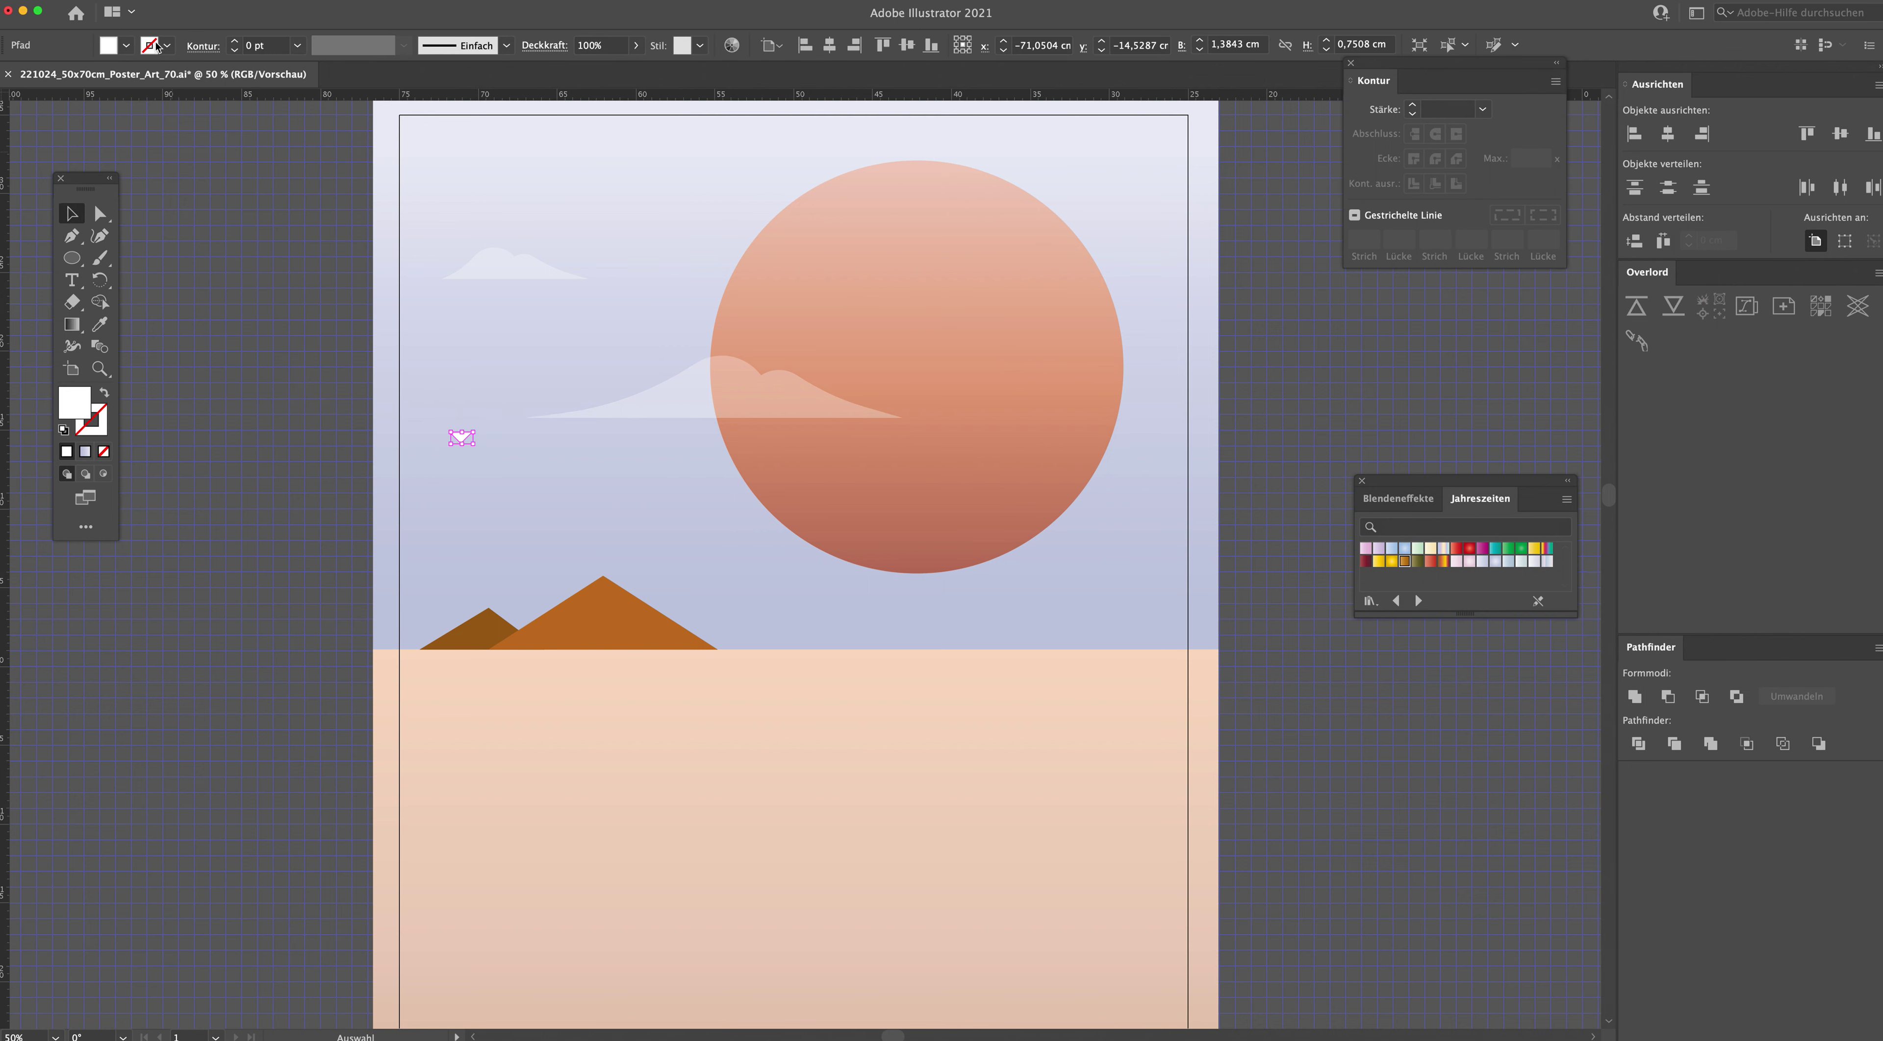
click(125, 46)
scroll(80, 103, down, 2)
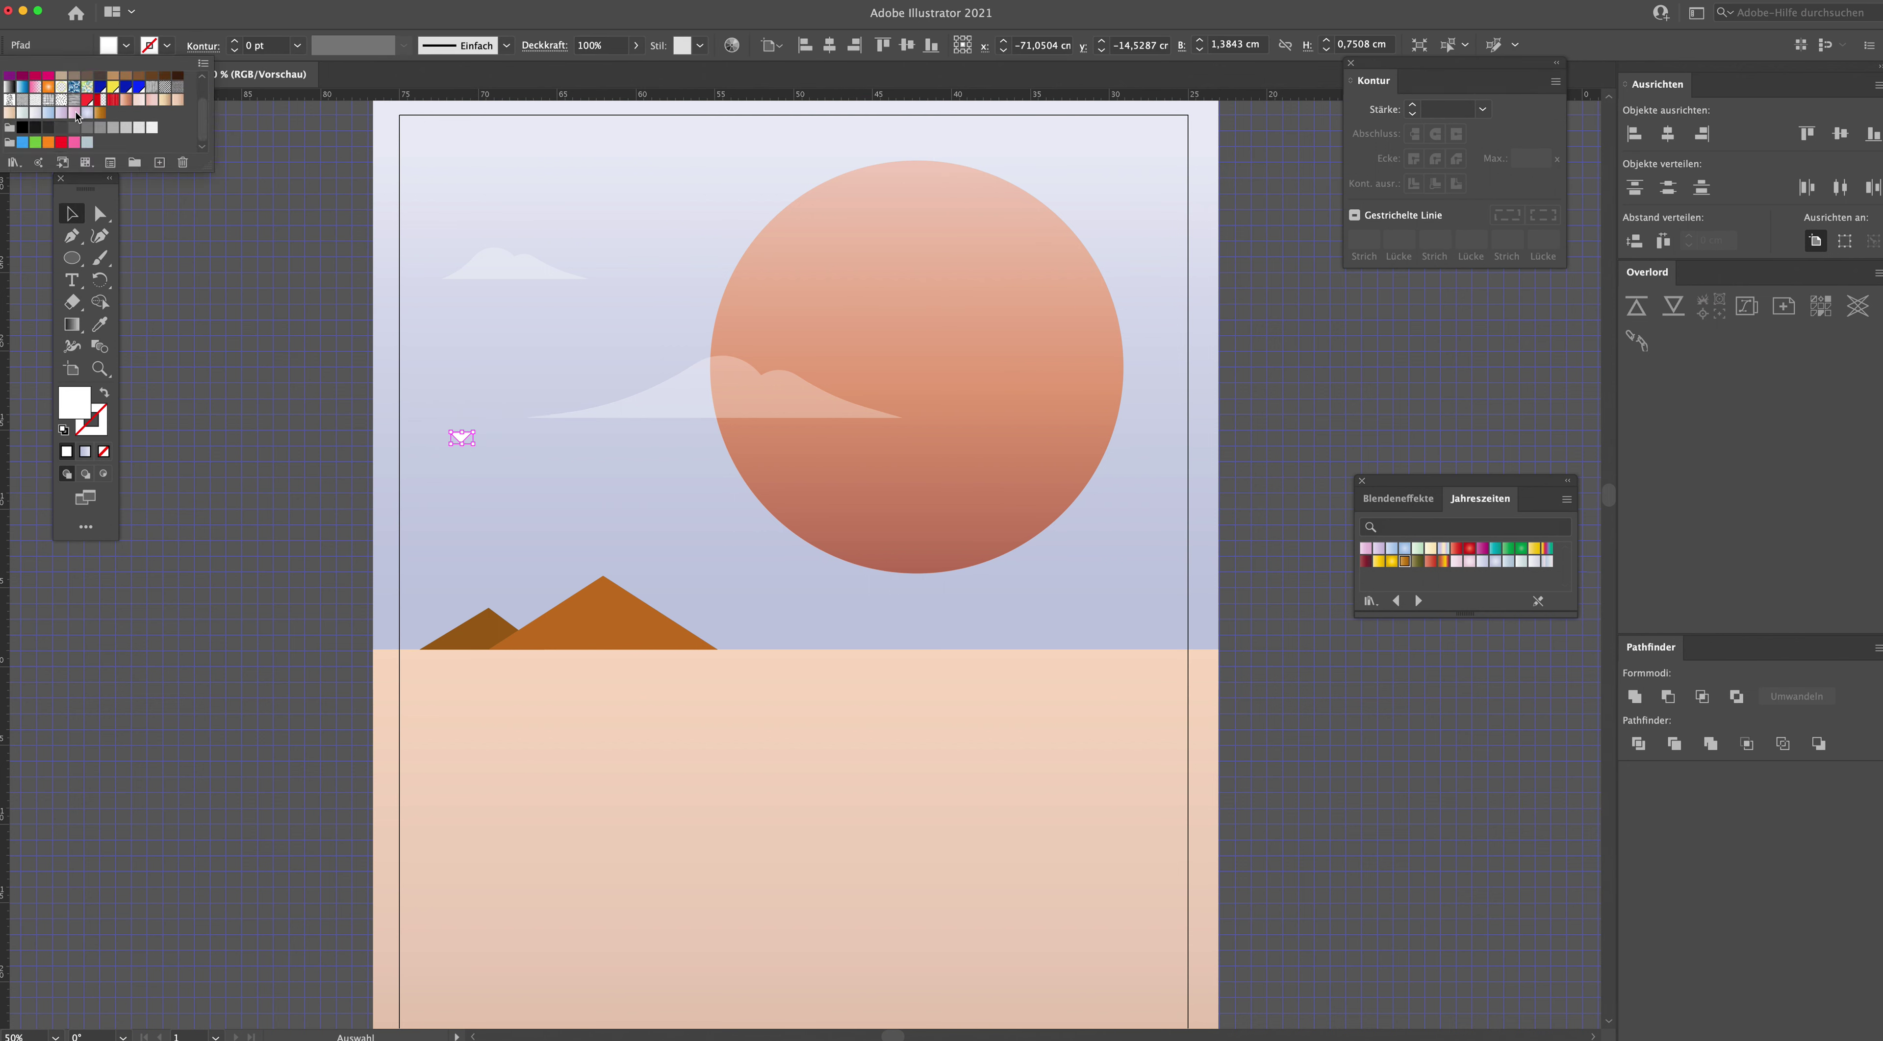
click(142, 136)
shift+click(731, 395)
Step: Move the orange-stroked bird to the right of the artboard
shift+click(533, 274)
shift+click(815, 278)
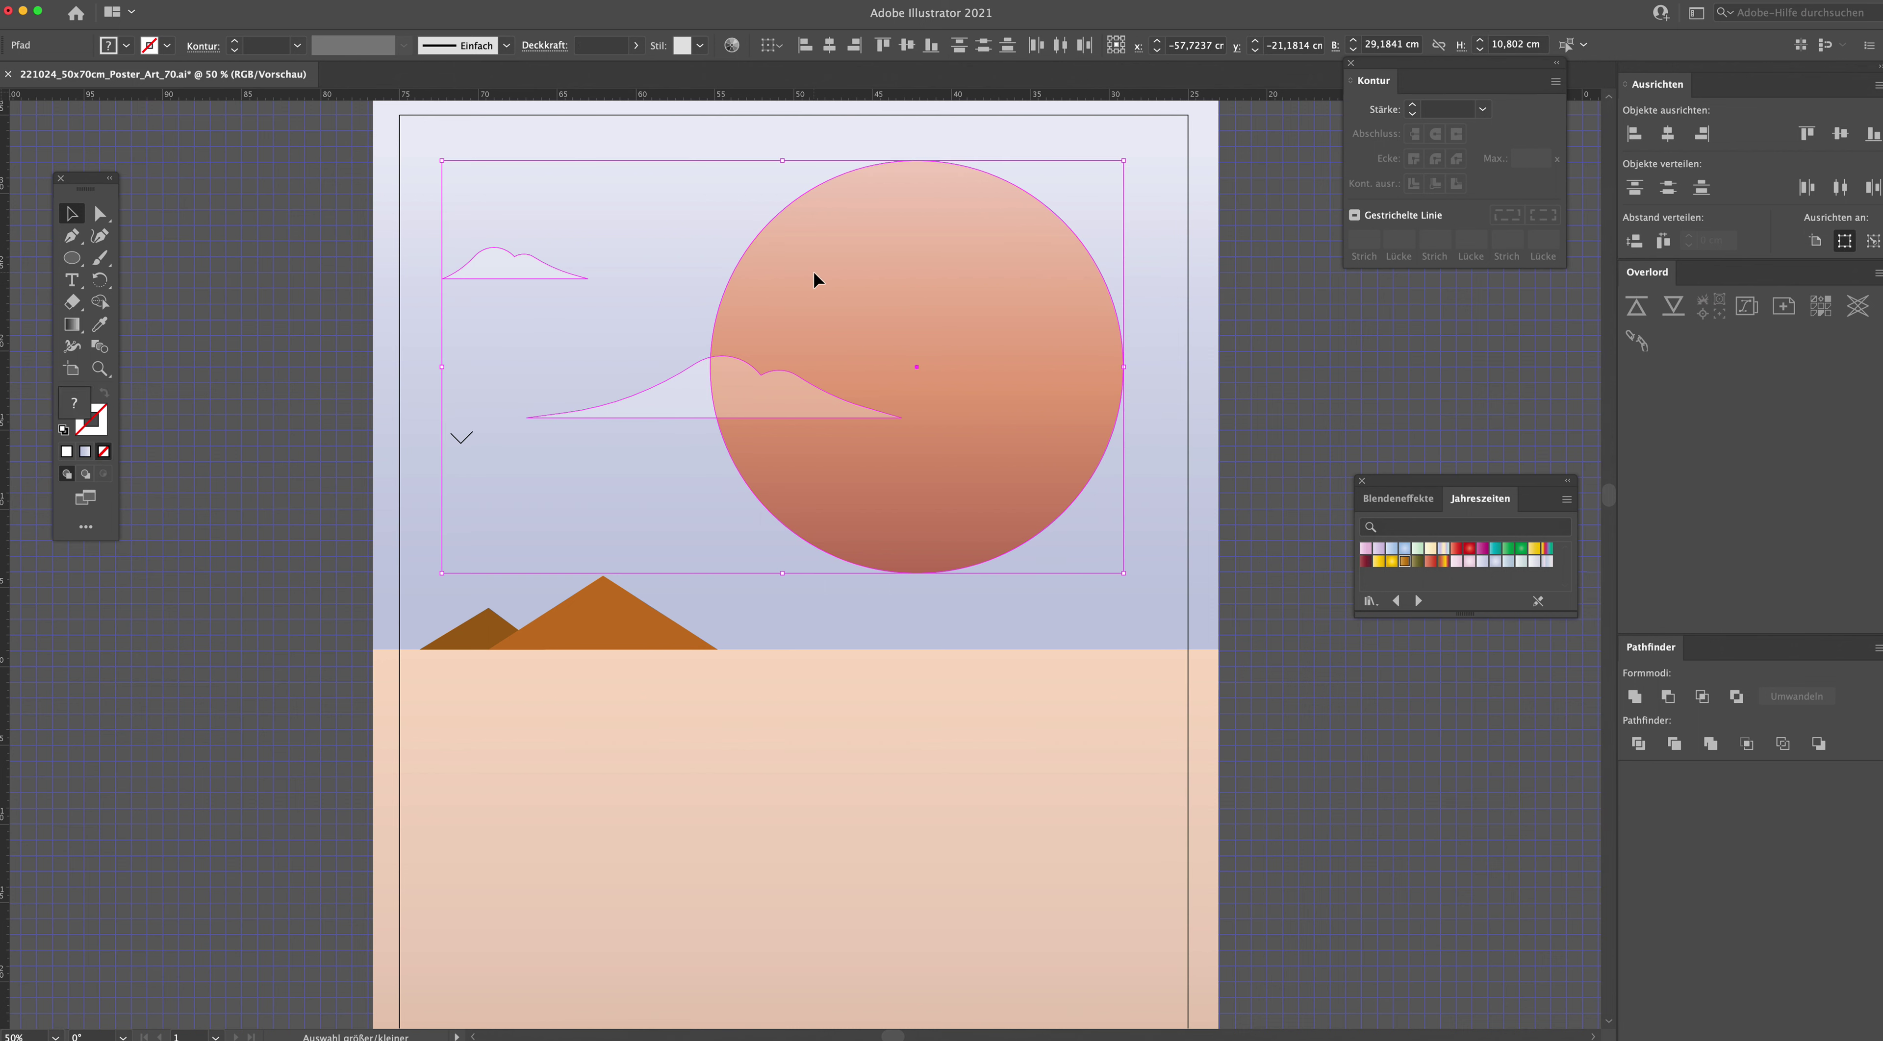
shift+click(491, 635)
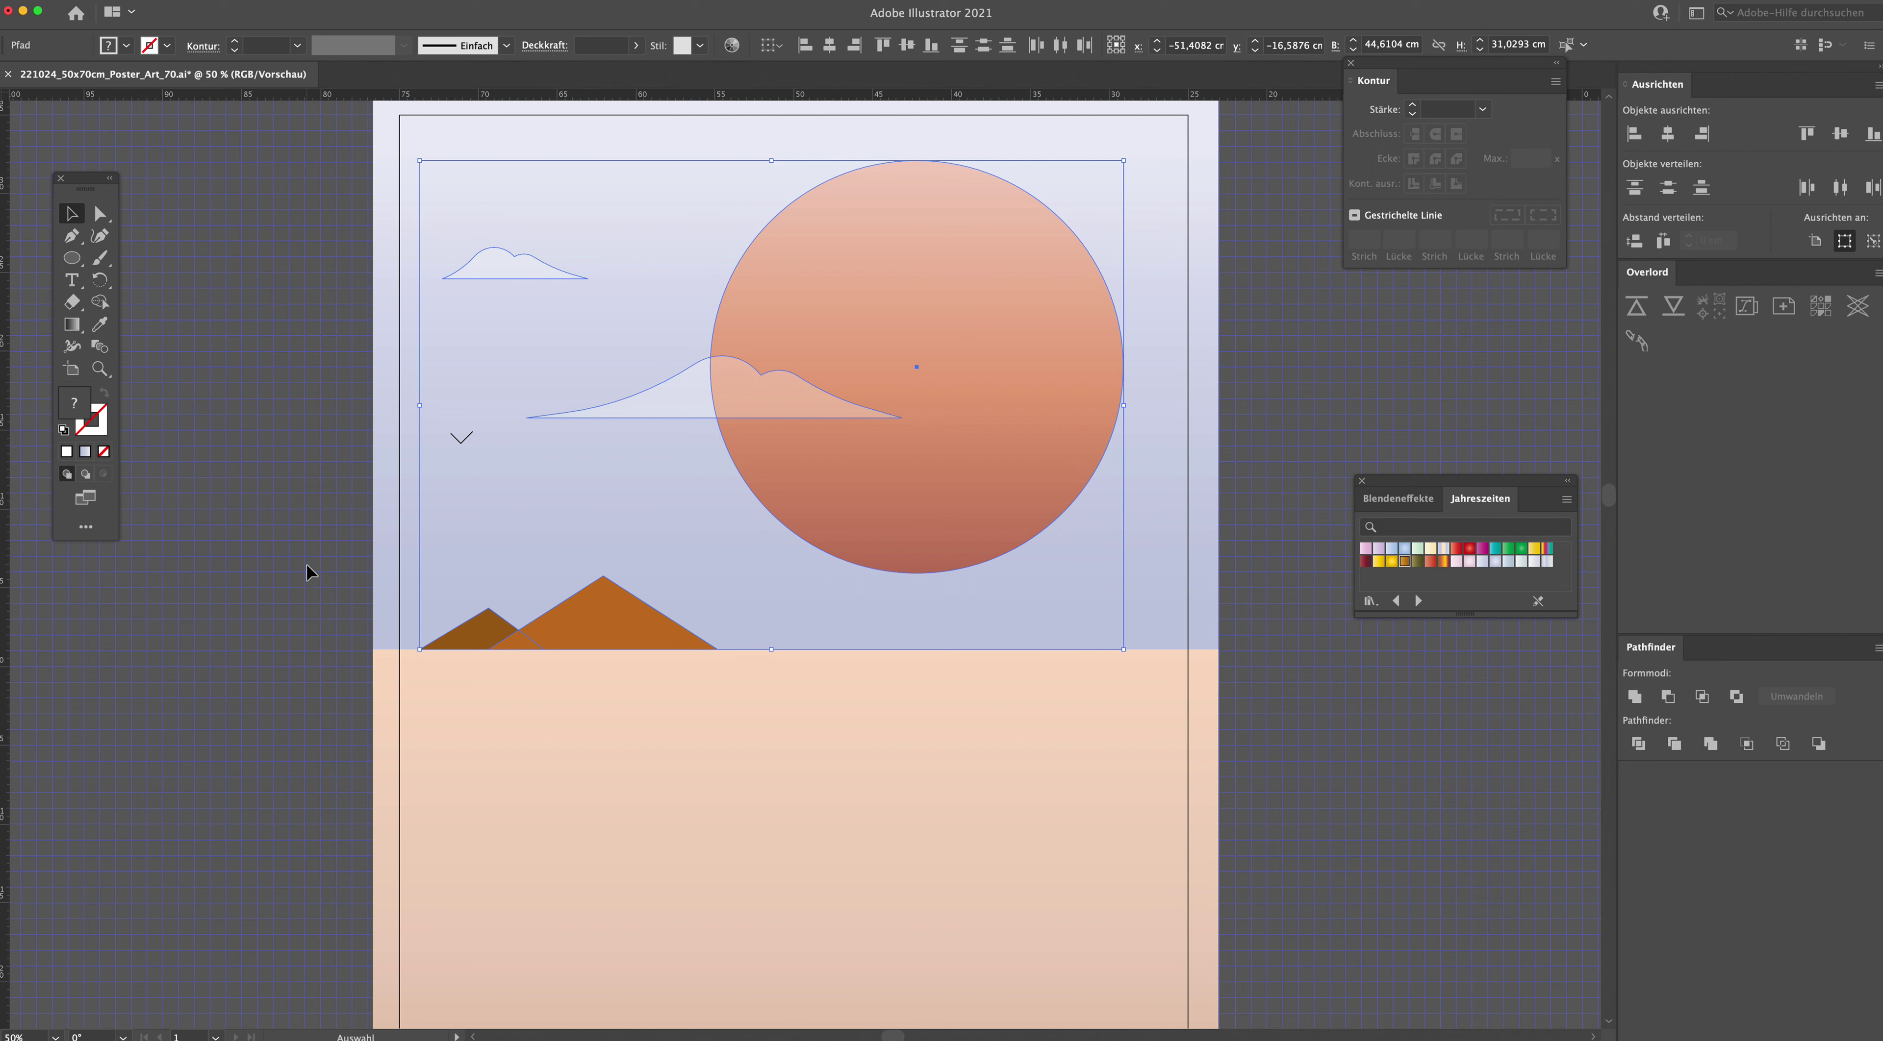
click(291, 638)
click(467, 439)
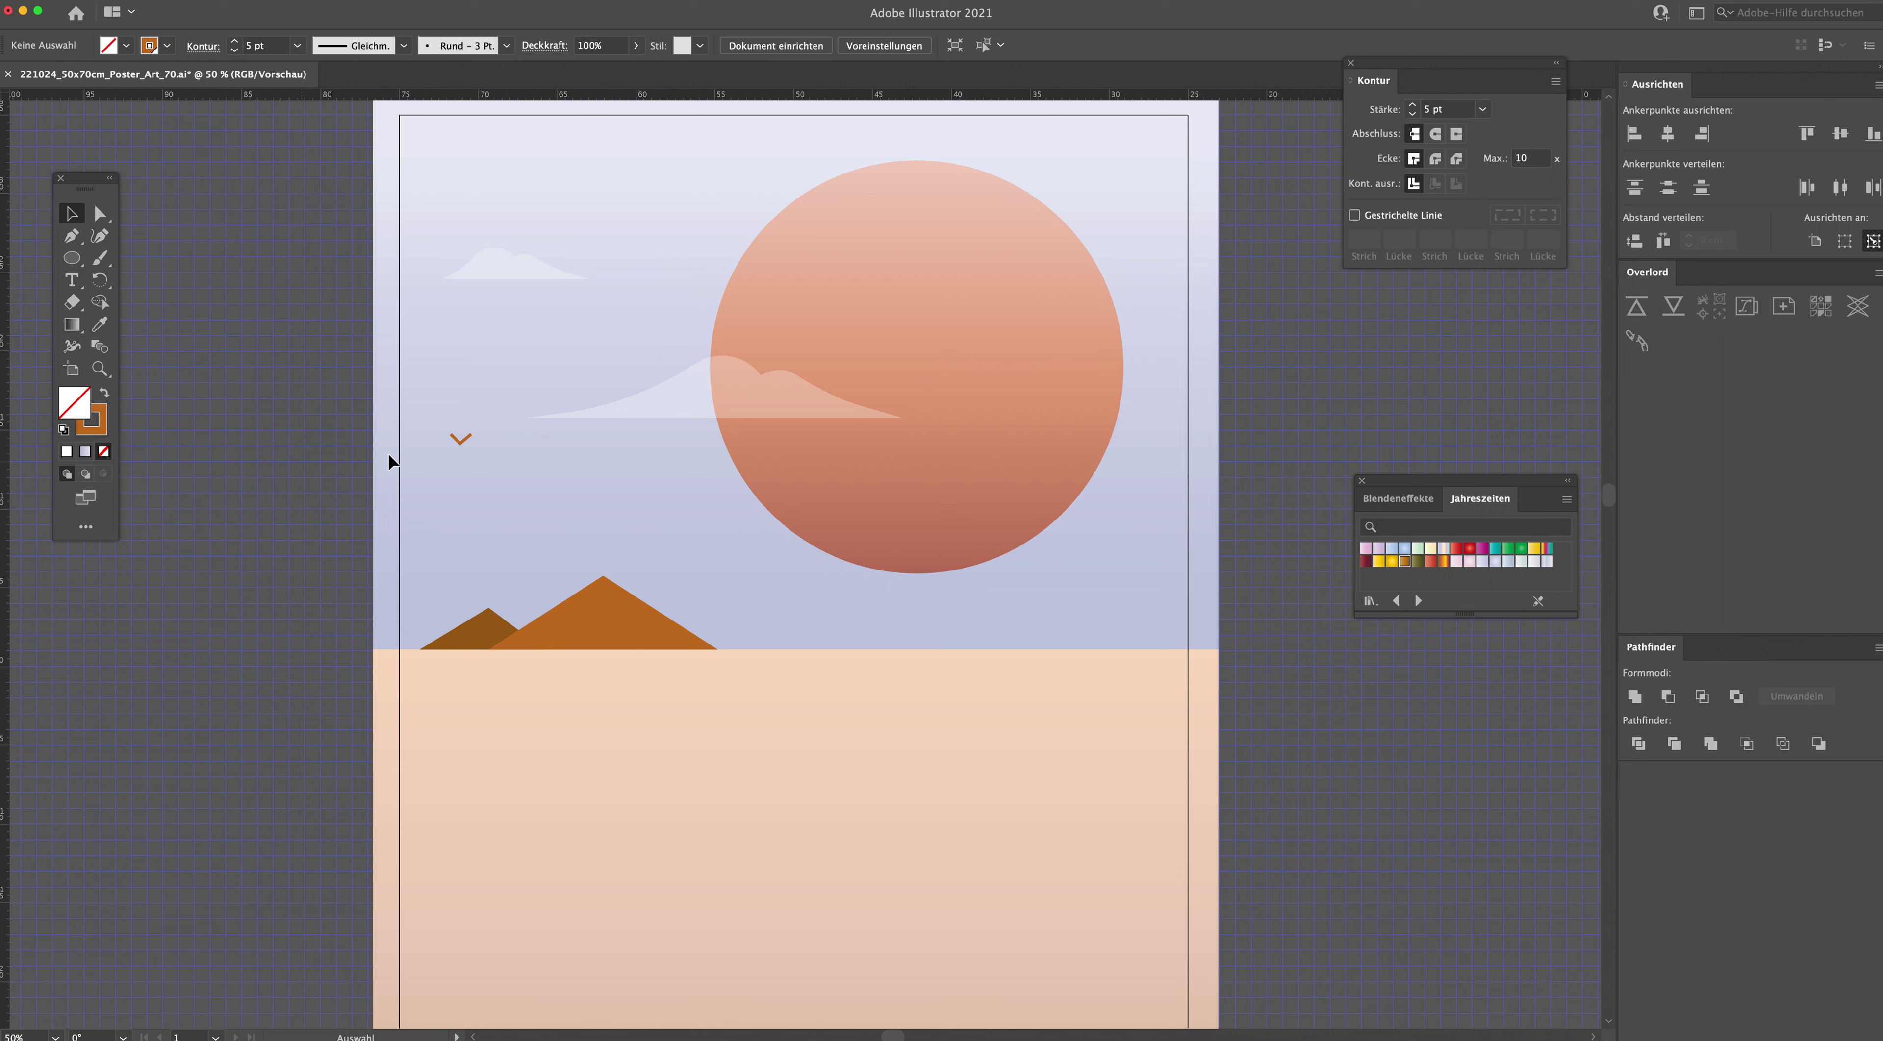
mouse_move(459, 445)
mouse_down()
mouse_move(1137, 486)
mouse_move(1133, 505)
mouse_up()
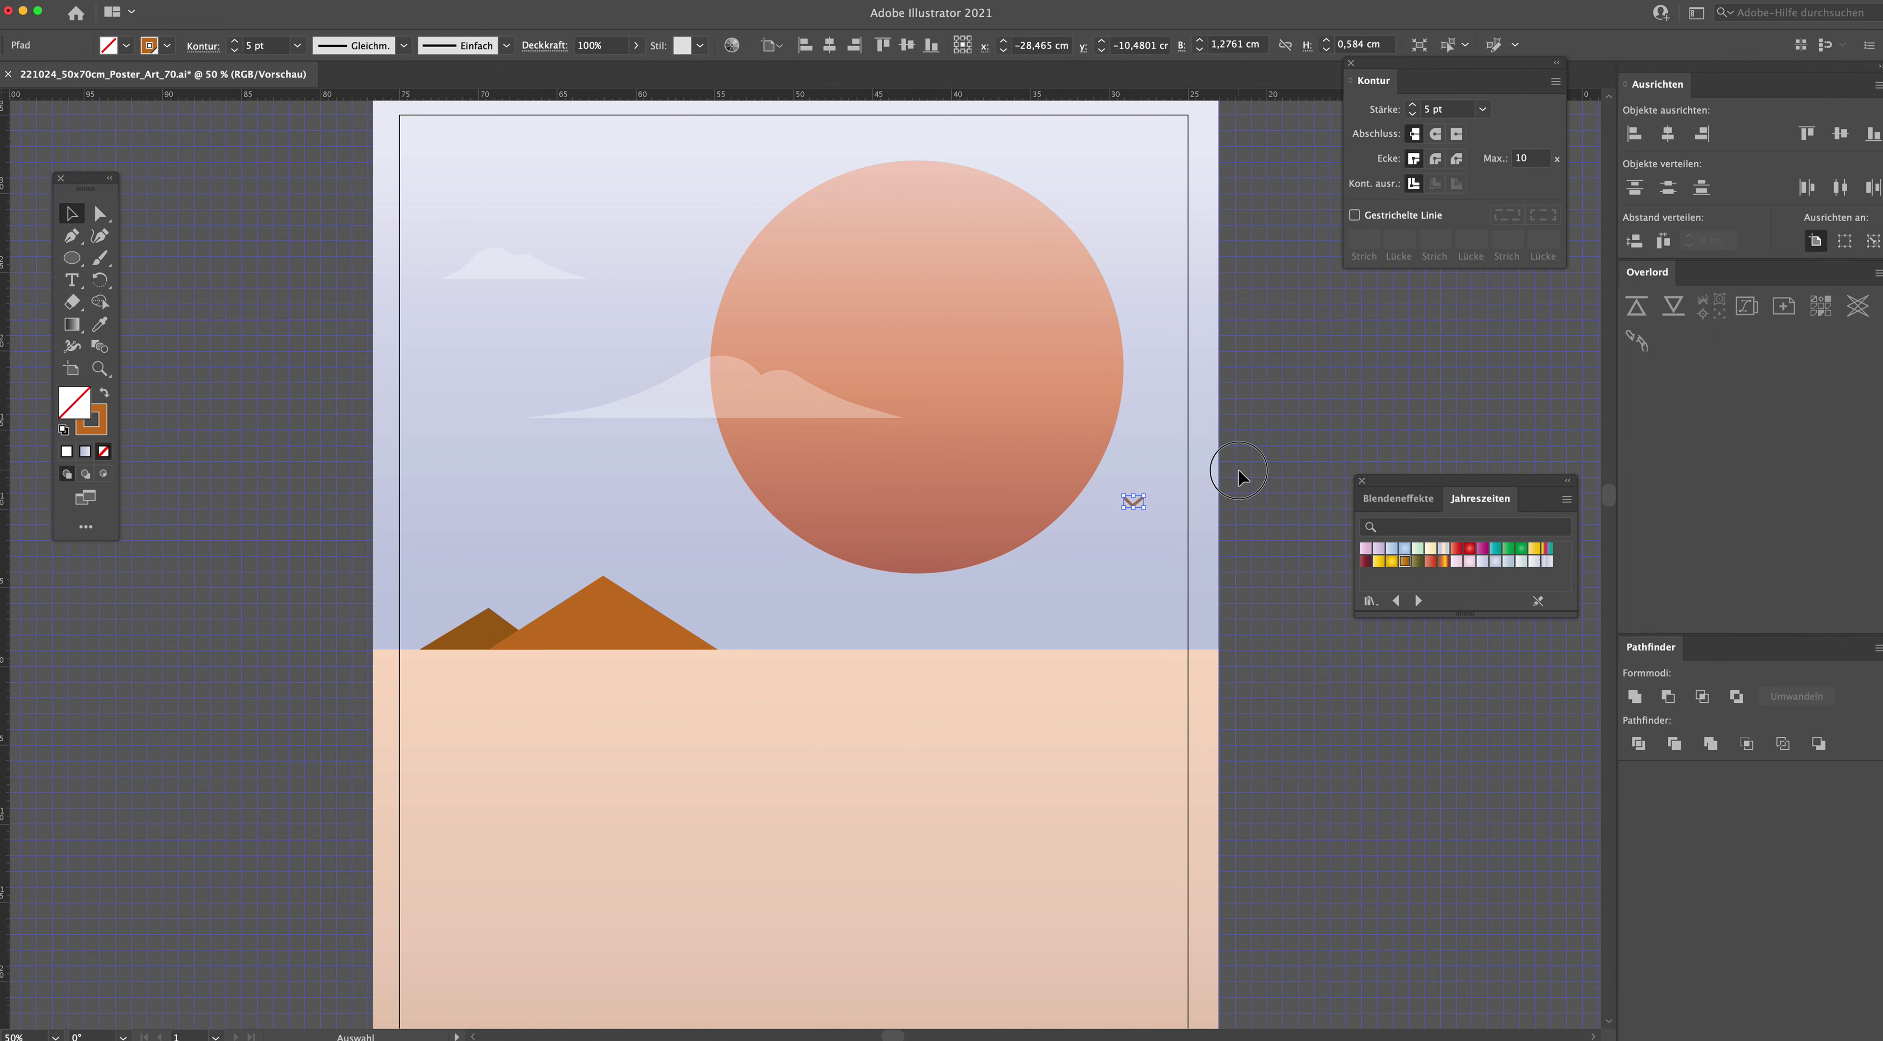
click(1137, 503)
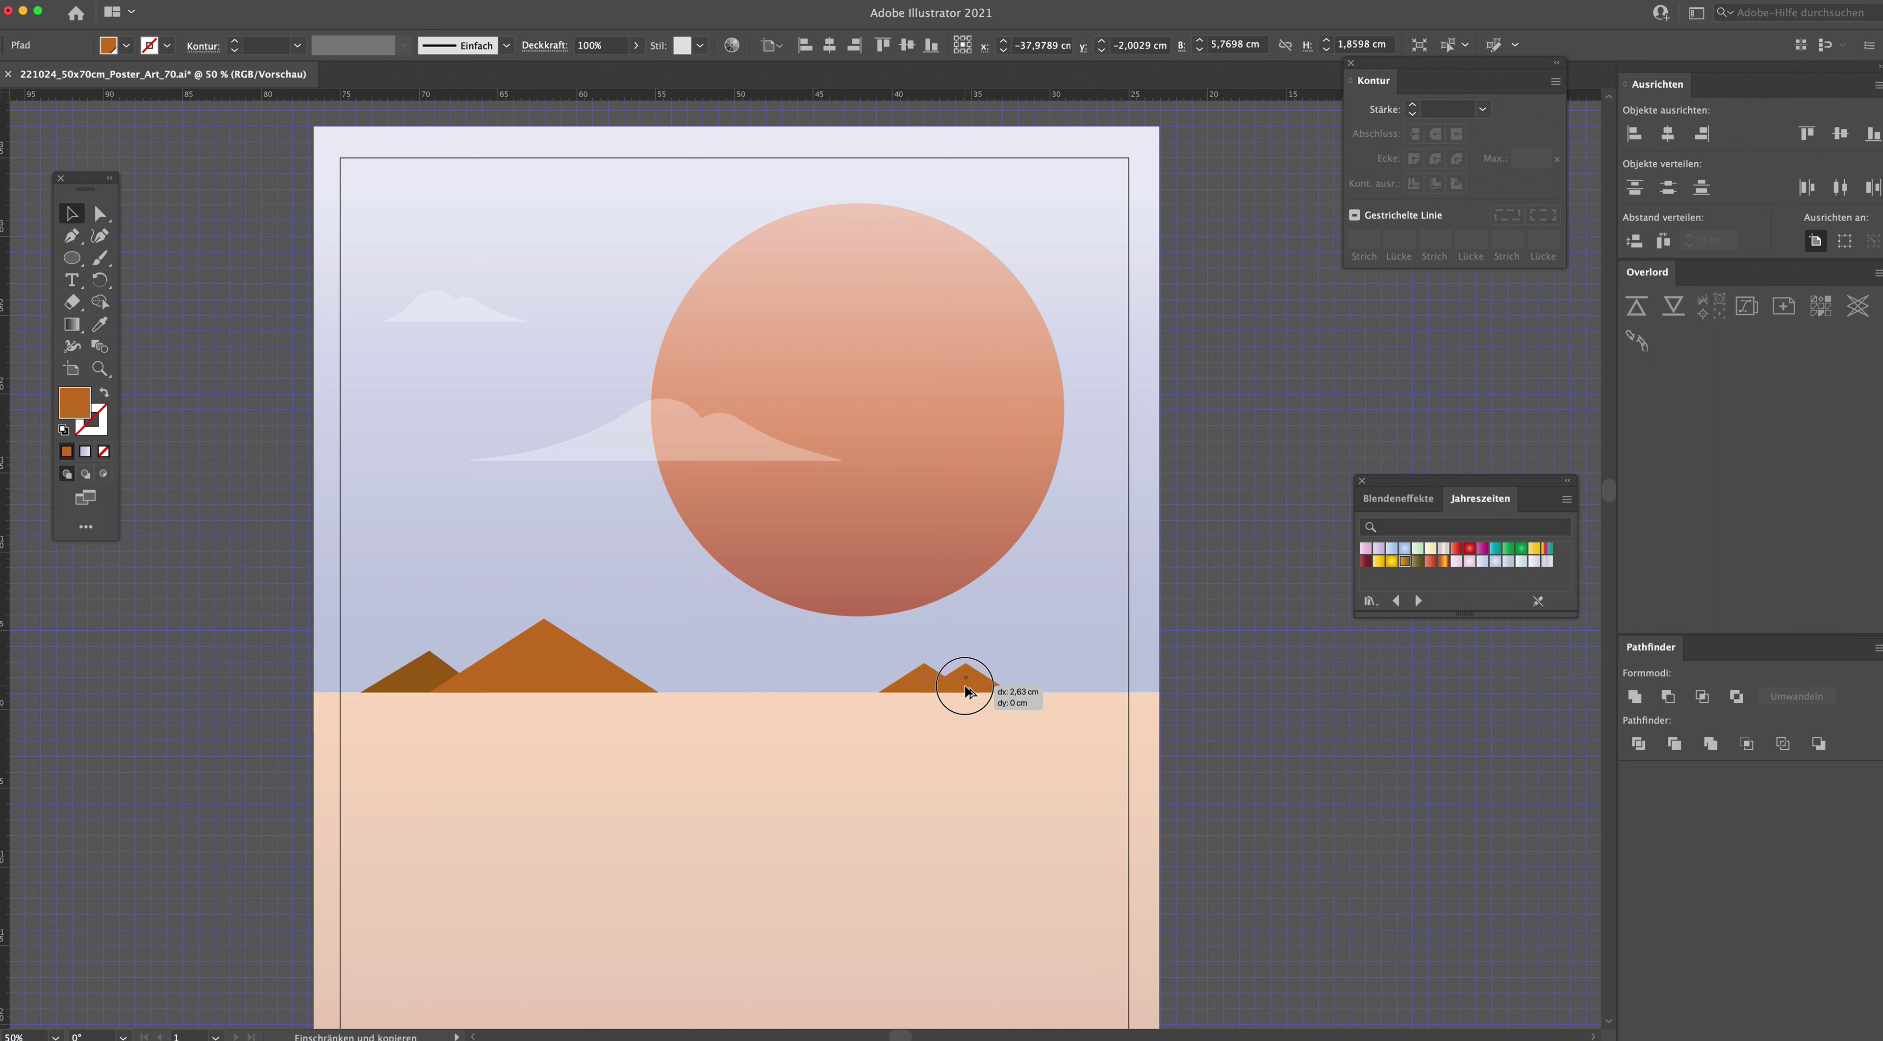
Step: Place a pyramid copy on the right horizon at 35% opacity and shrink it
mouse_move(1009, 659)
mouse_down()
mouse_move(1038, 653)
mouse_move(1077, 685)
mouse_up()
click(599, 45)
text(35)
key(Return)
drag(811, 661, 934, 671)
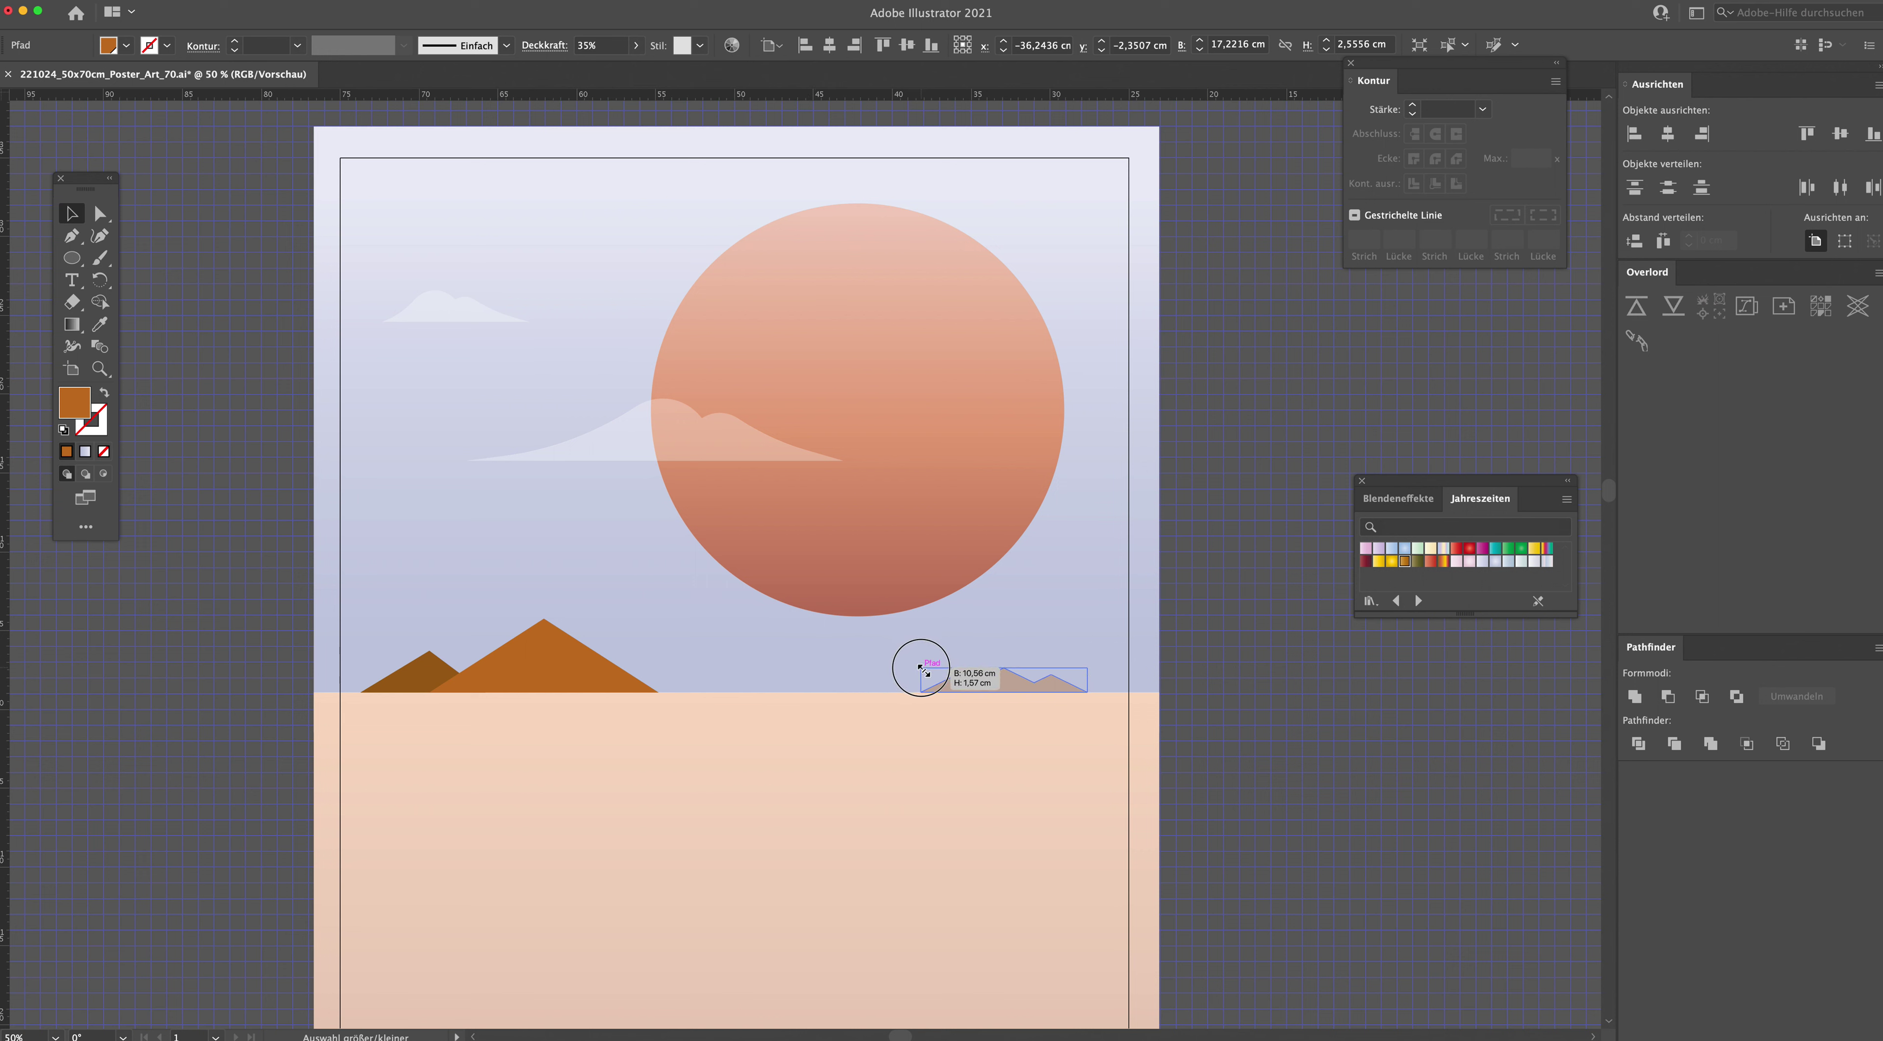
click(1203, 639)
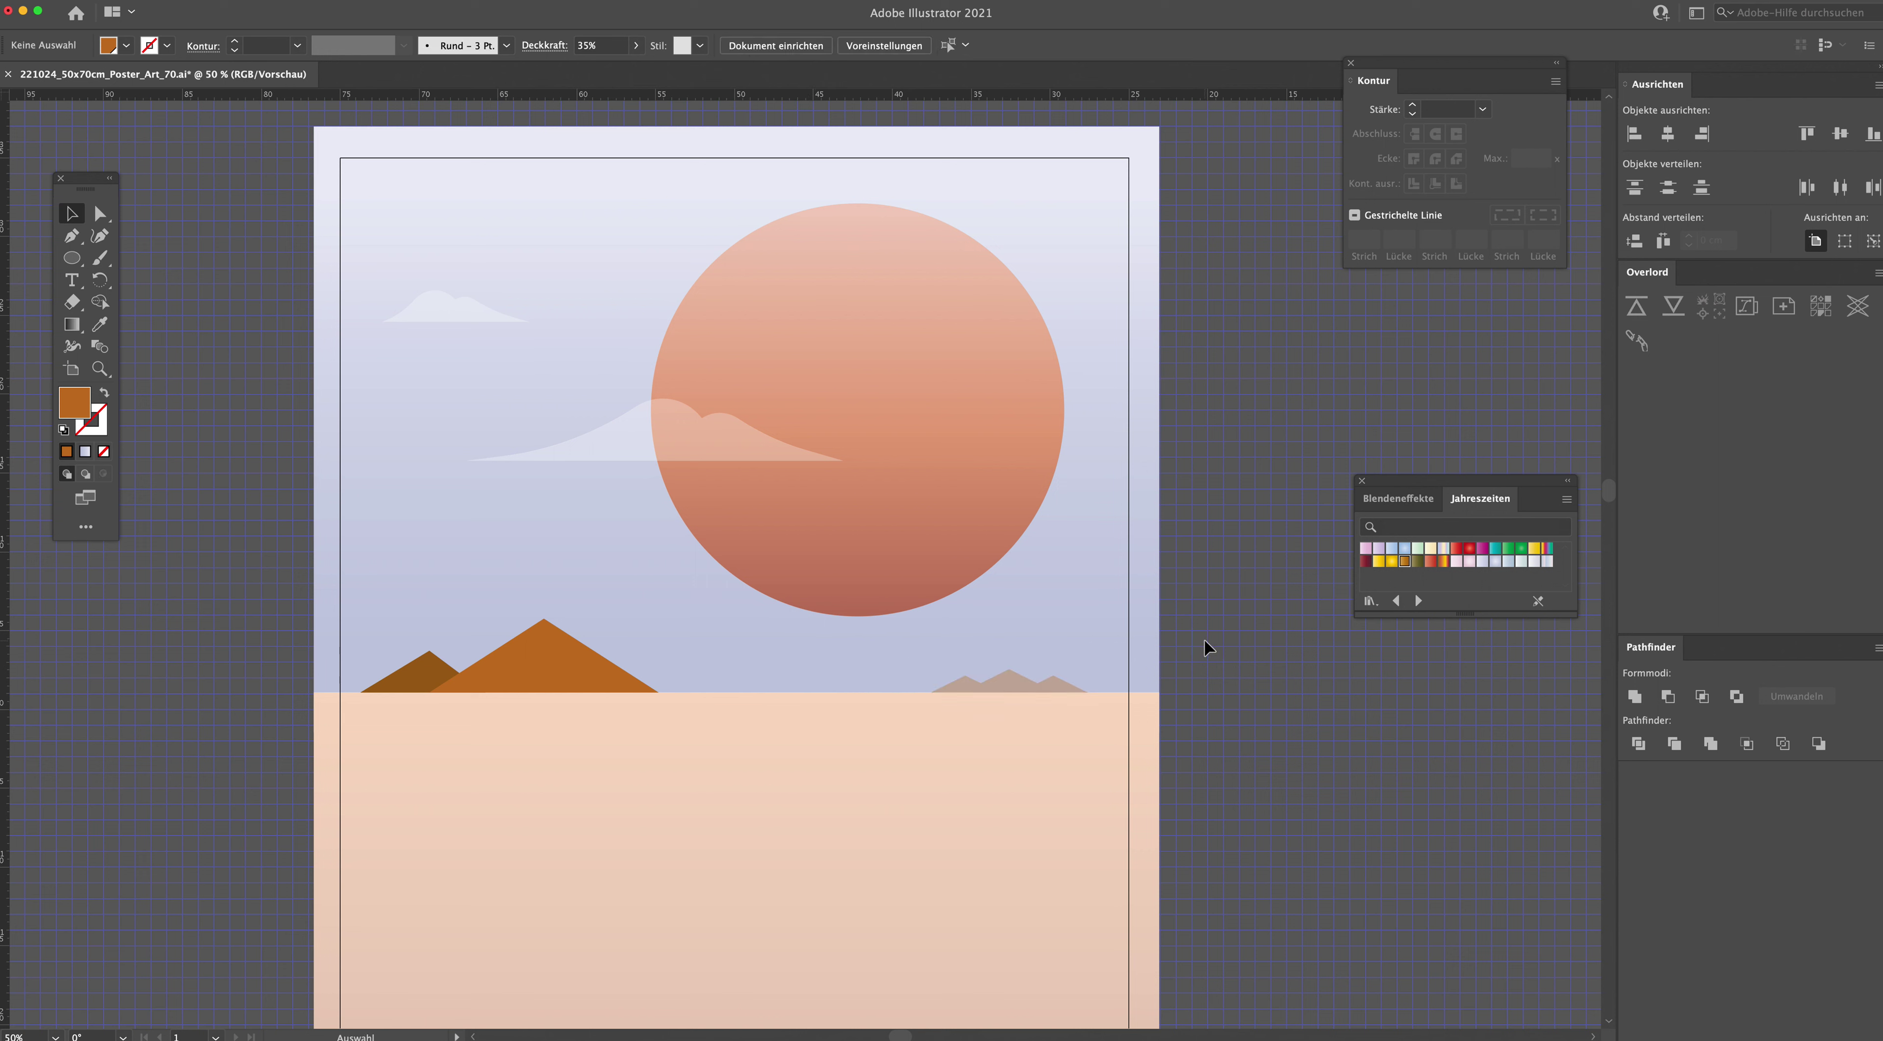
Step: Nudge the distant pyramids along the horizon and draw a circle at the sun's upper left
mouse_move(1005, 673)
mouse_down()
mouse_move(1031, 677)
mouse_move(954, 682)
mouse_up()
key(l)
drag(641, 231, 740, 329)
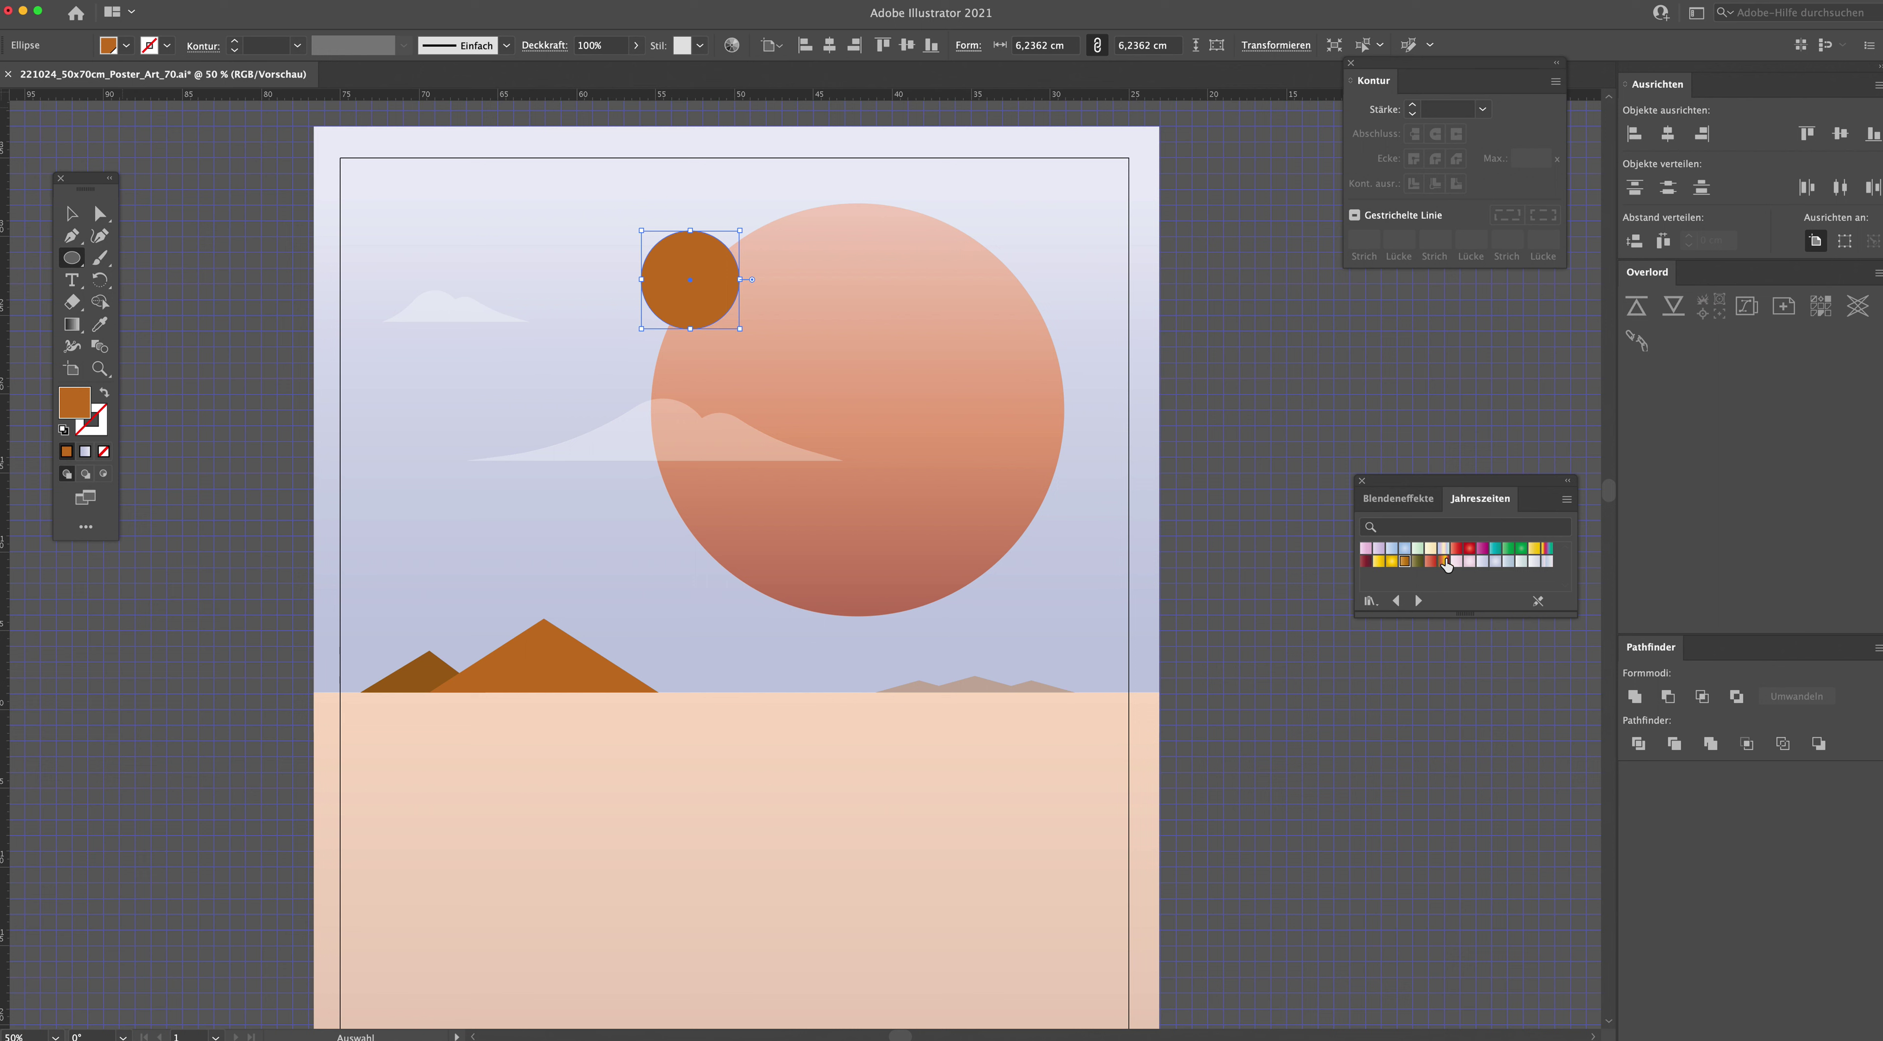
Step: Give the circle a light pink gradient, then resize and position it over the sun
click(1444, 562)
click(1457, 562)
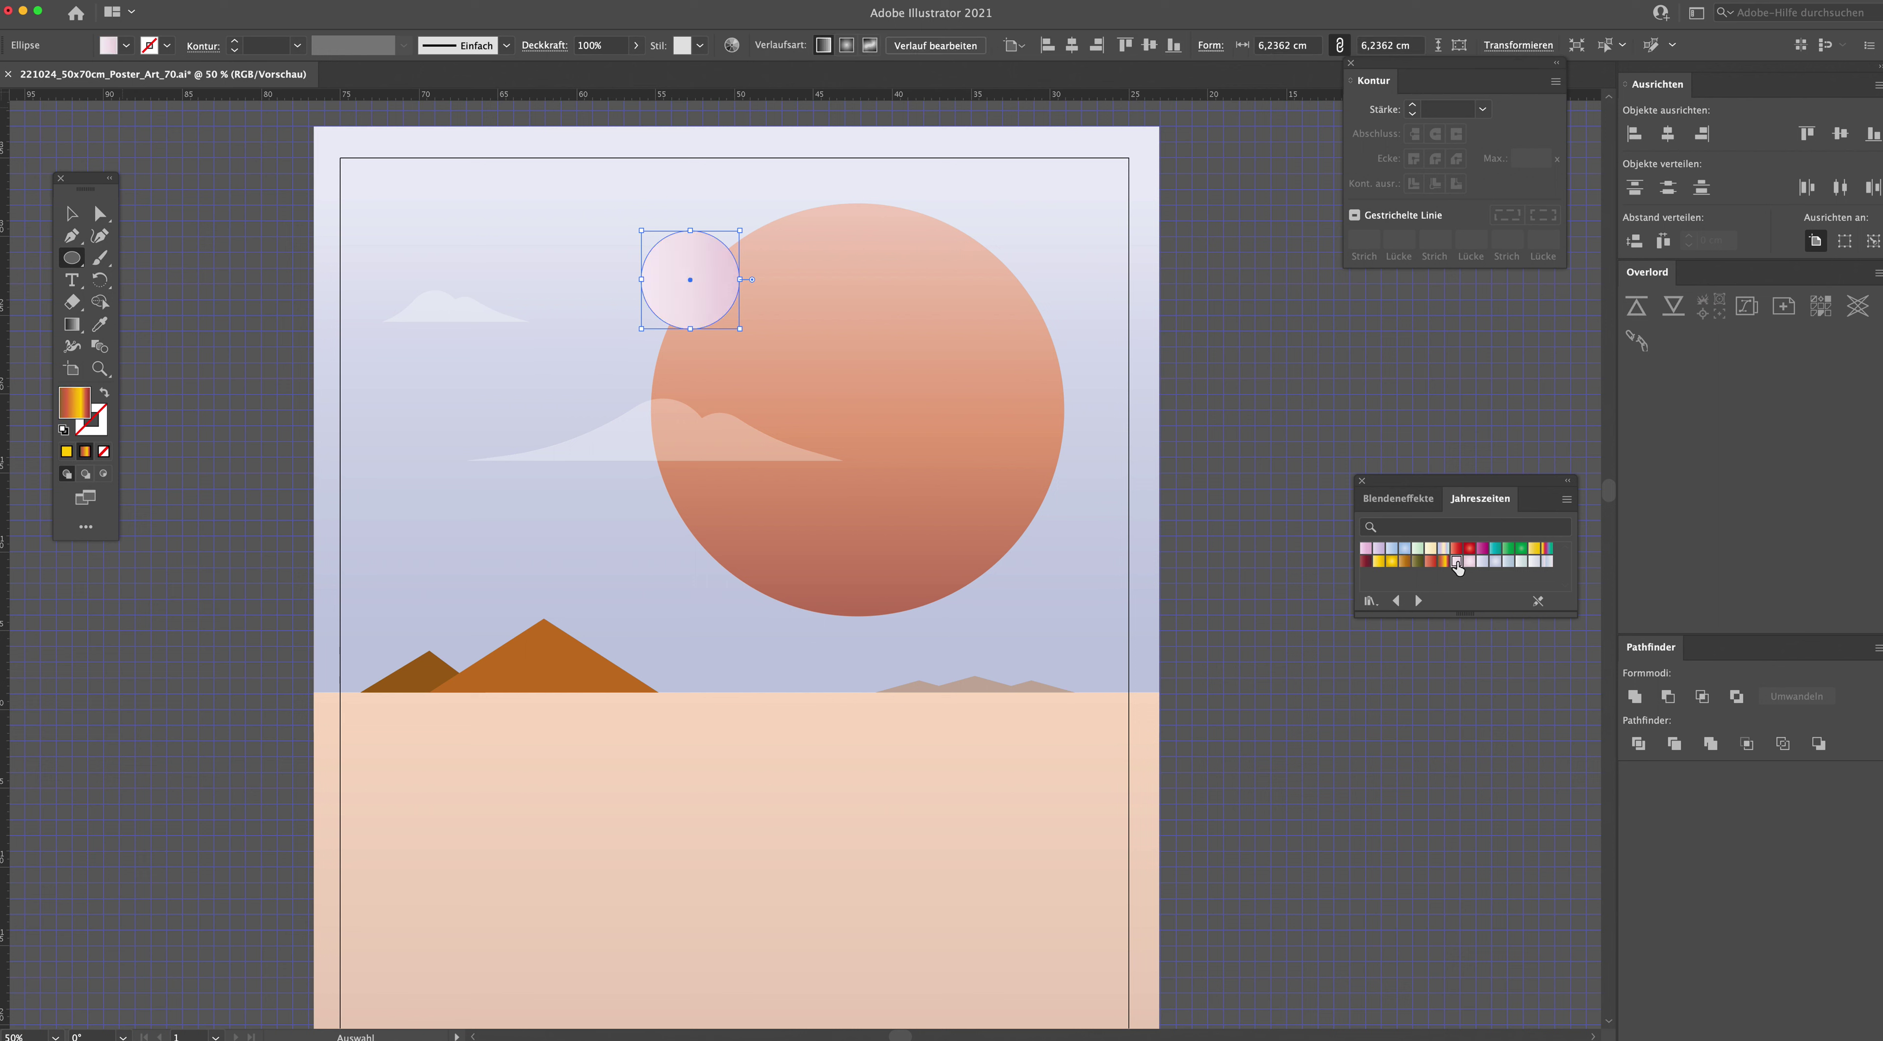
click(72, 214)
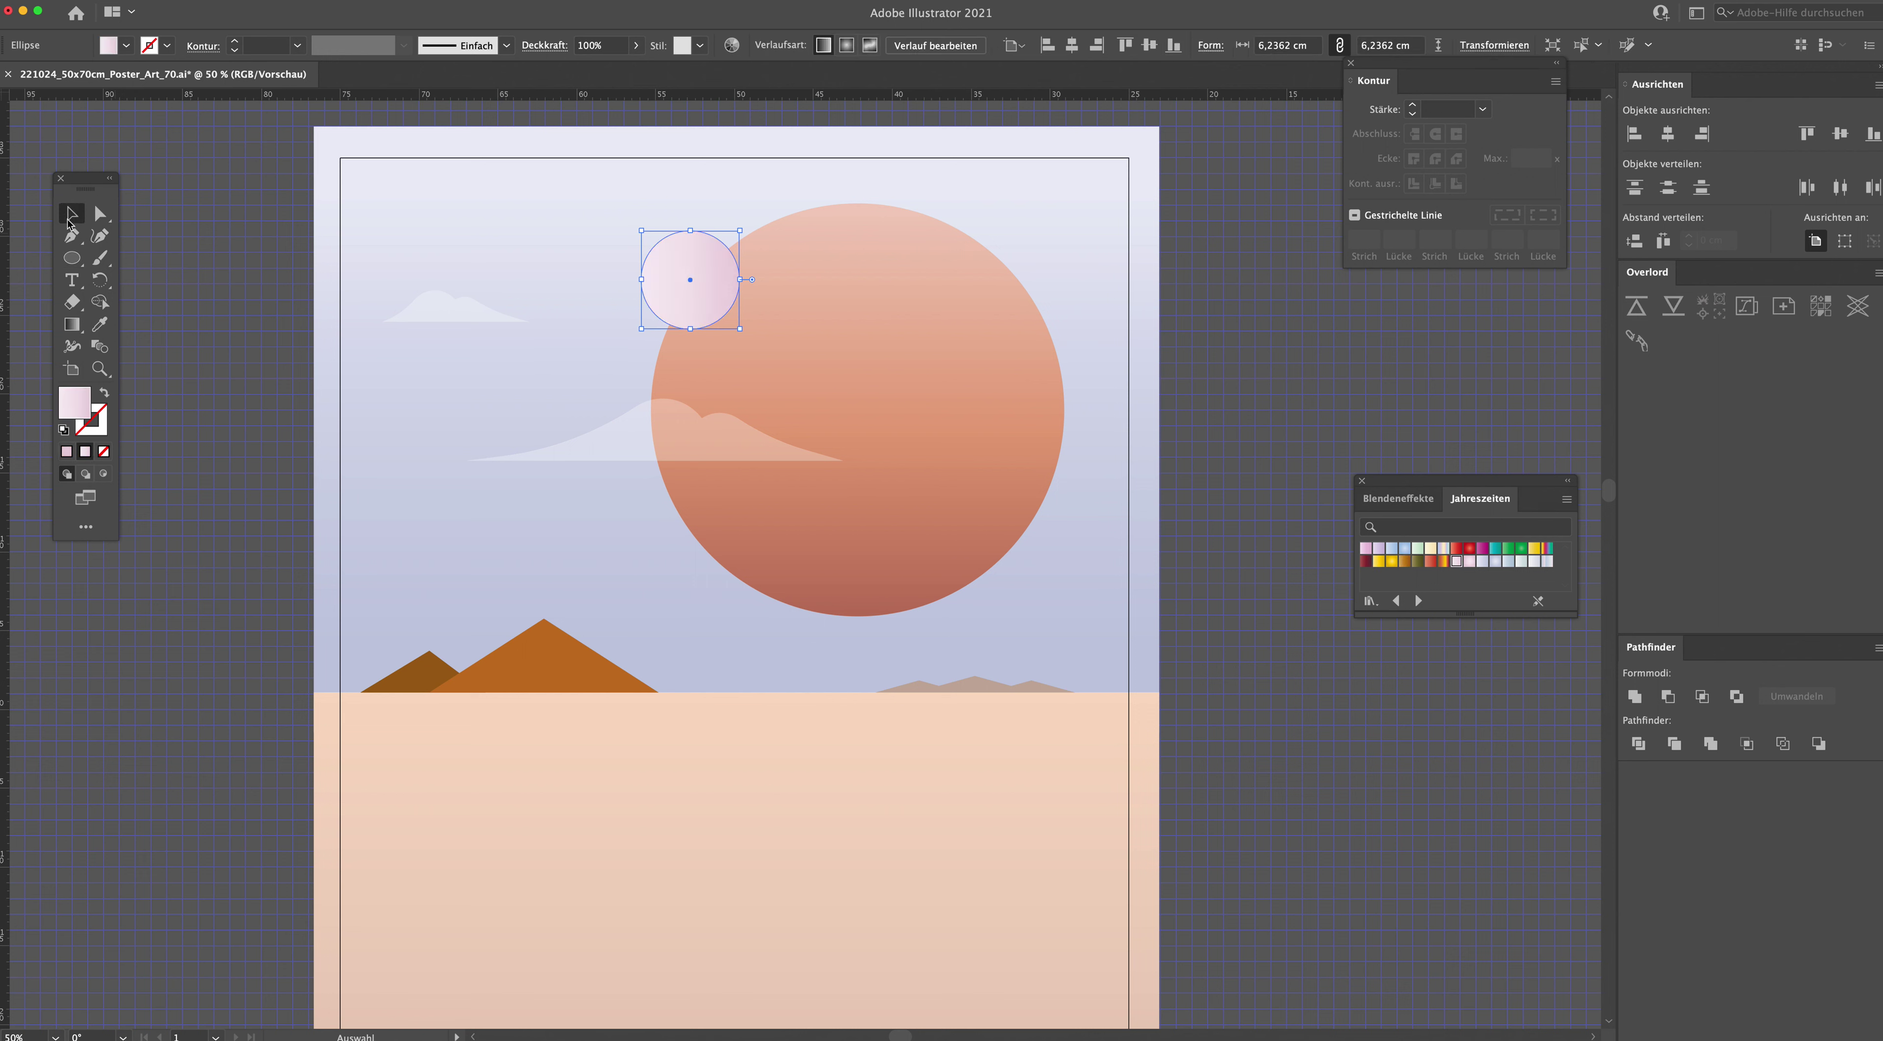
click(344, 260)
drag(678, 290, 604, 257)
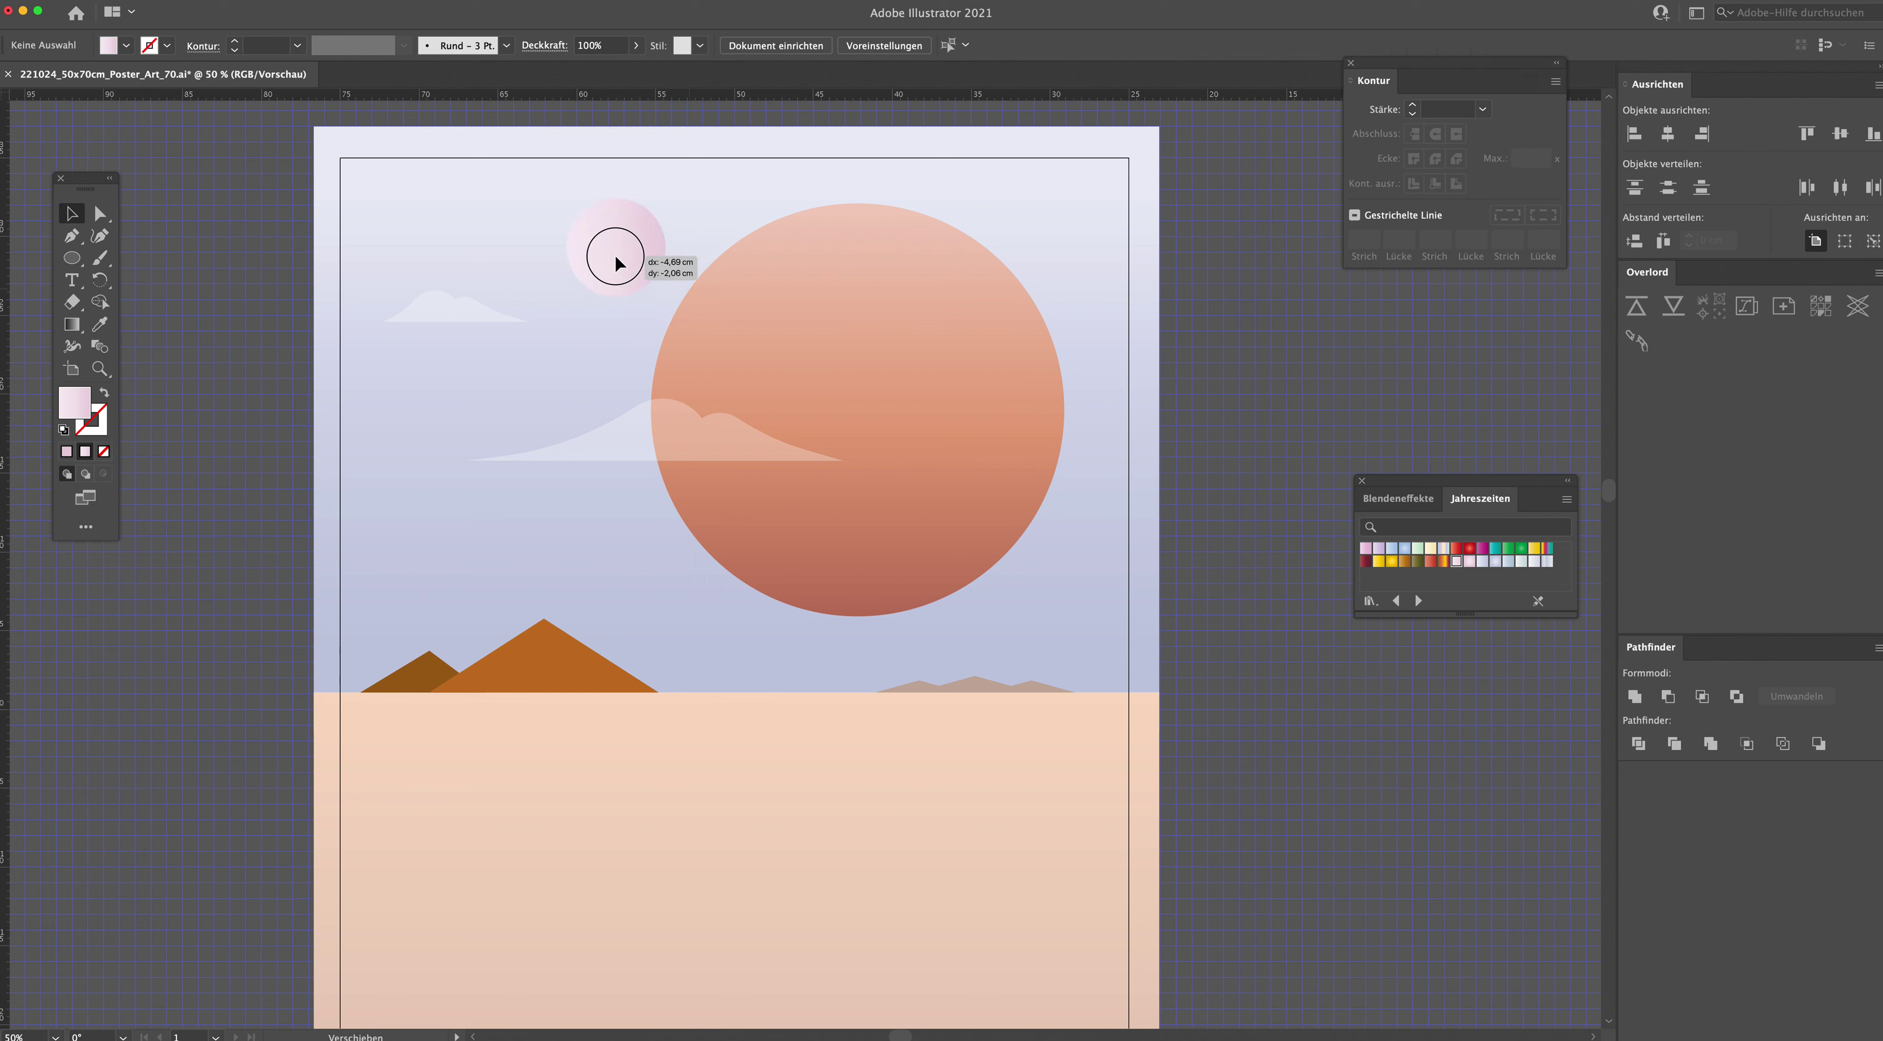
drag(660, 211, 620, 247)
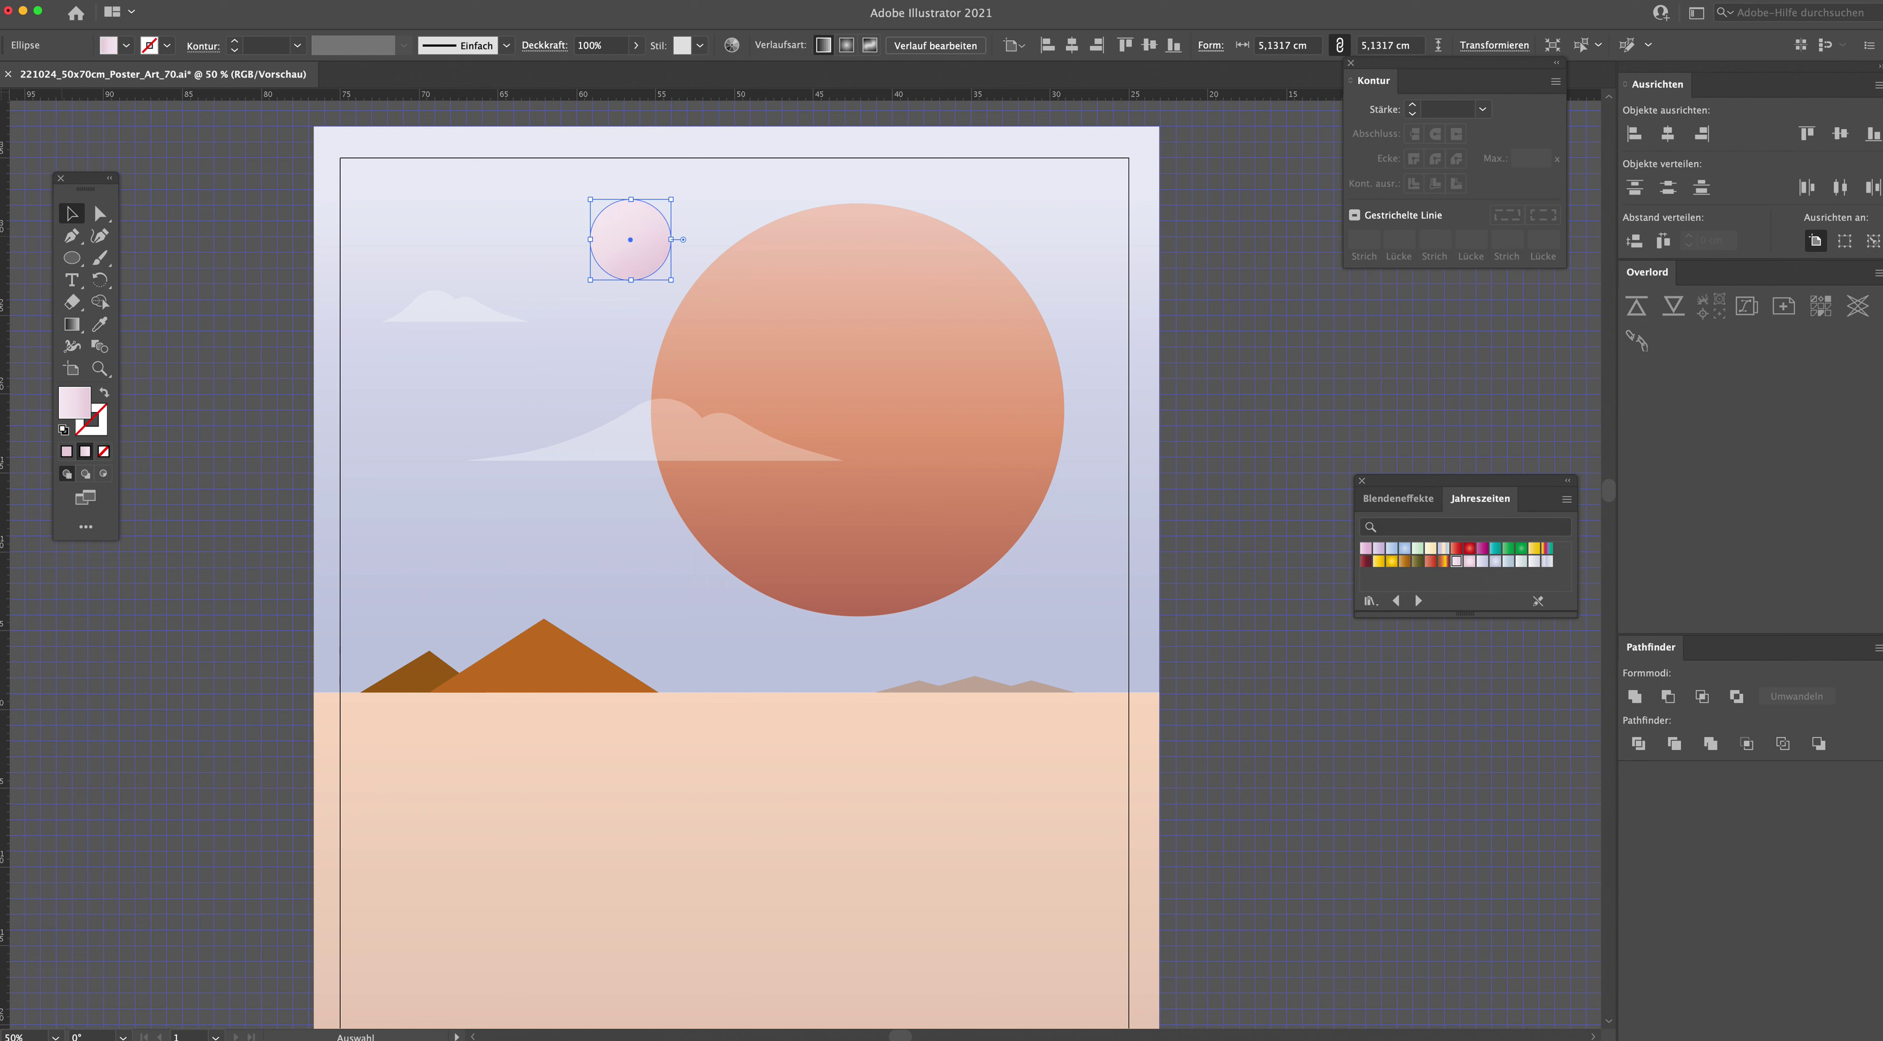
drag(643, 303, 757, 379)
Step: Shrink the small circle to about 4.3 cm
shift+click(745, 371)
click(1157, 379)
click(652, 298)
drag(752, 382, 673, 319)
click(836, 327)
Step: Zoom out to the whole poster and delete the faint circle
key(super+minus)
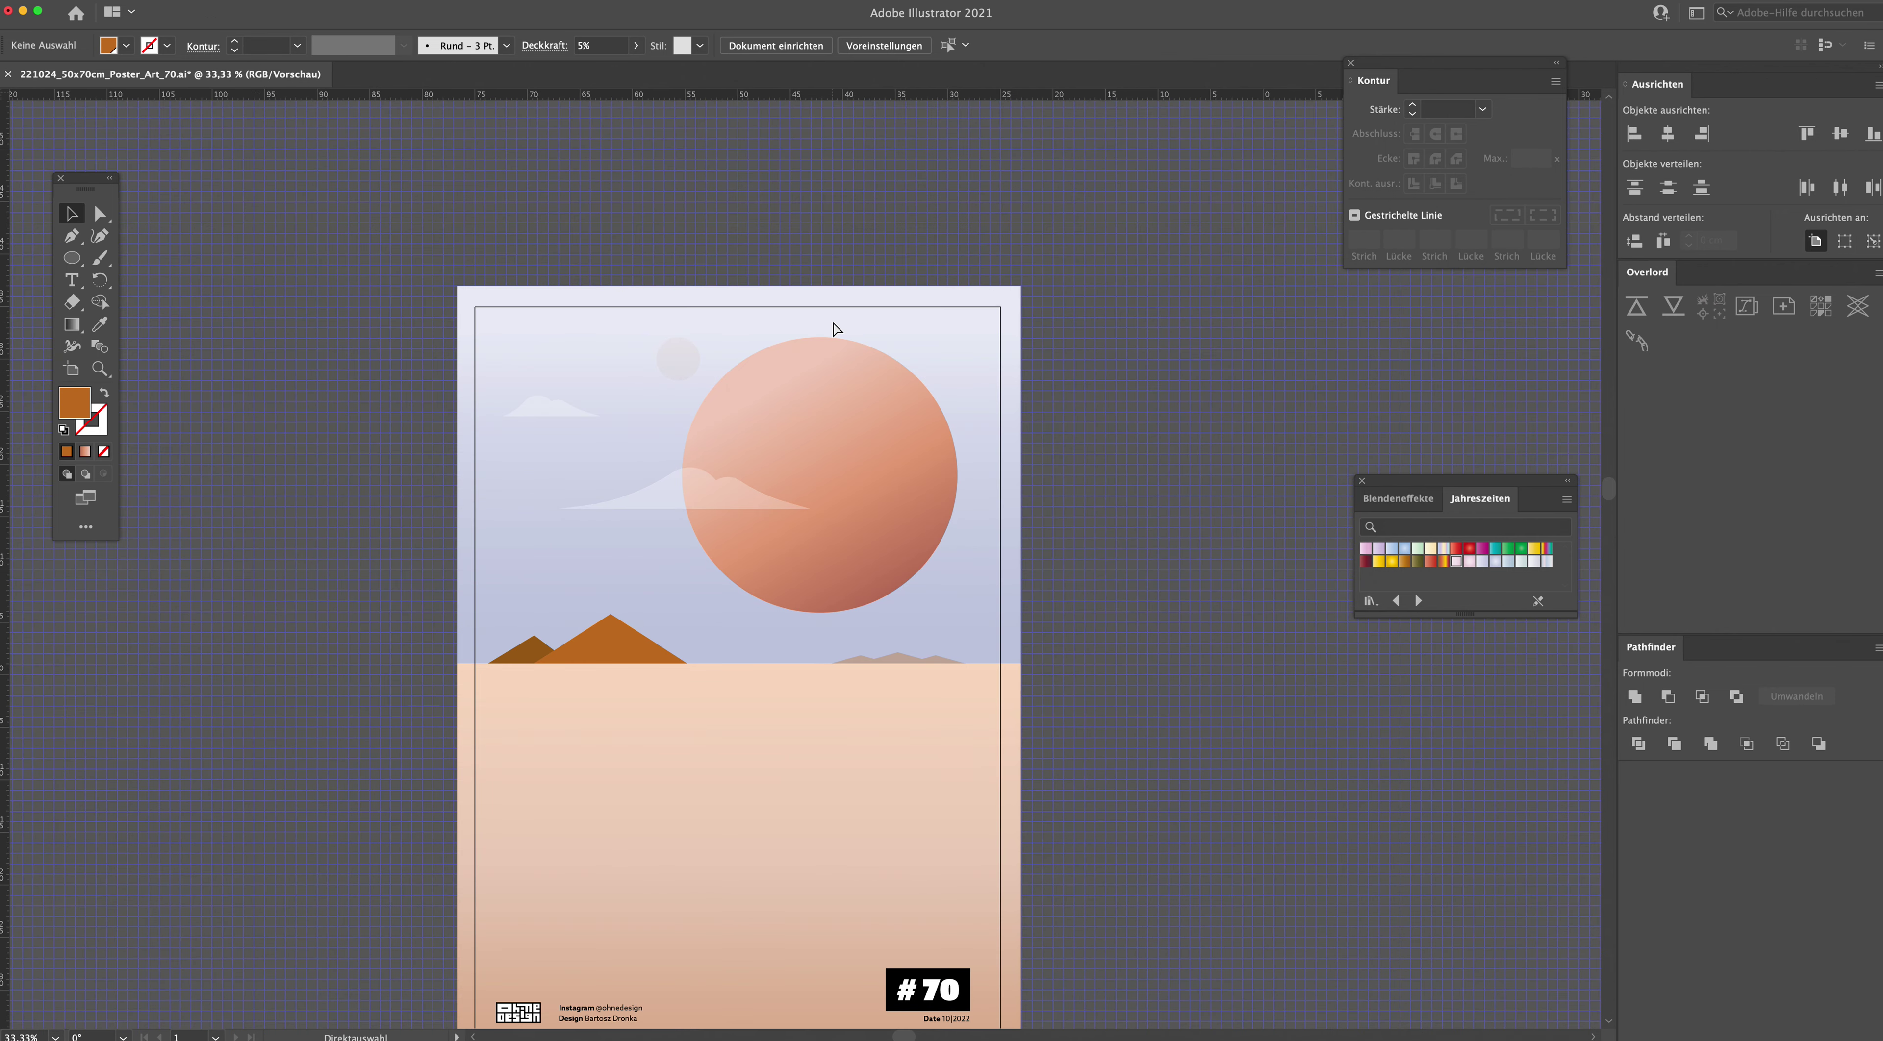
click(672, 359)
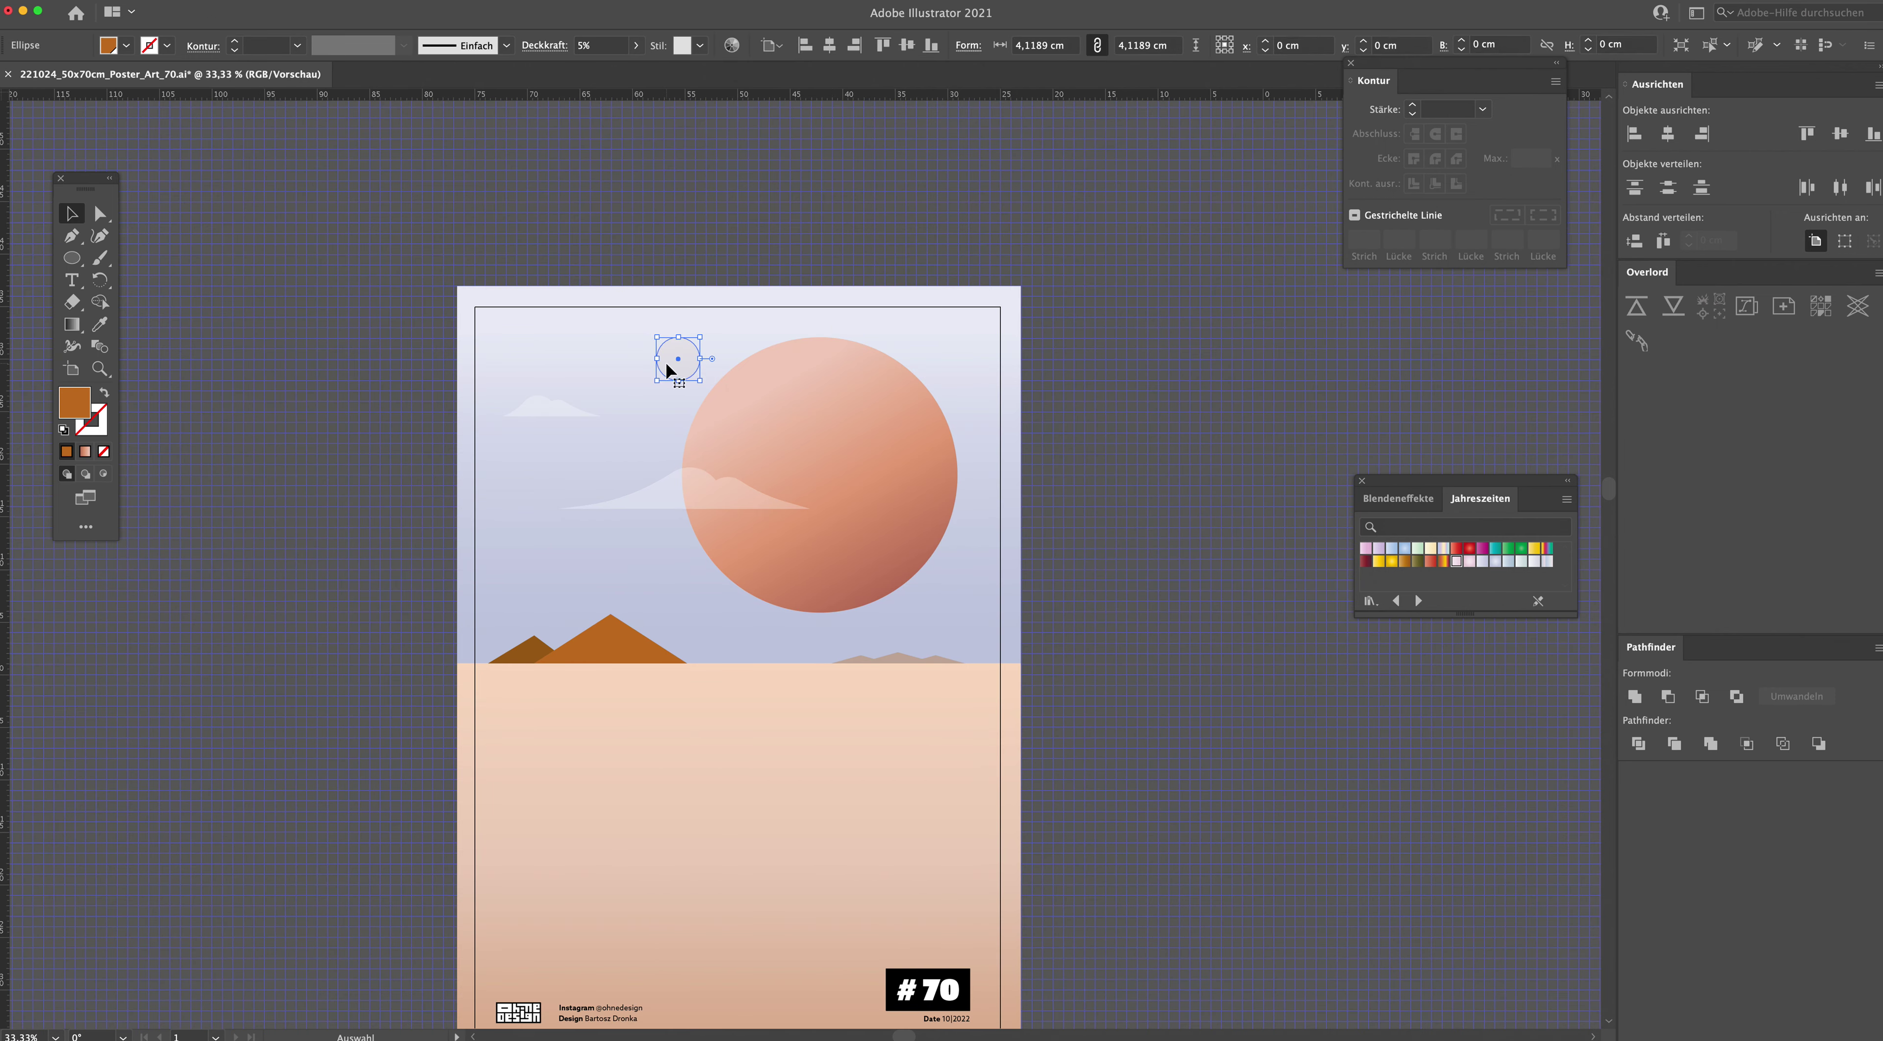
key(Delete)
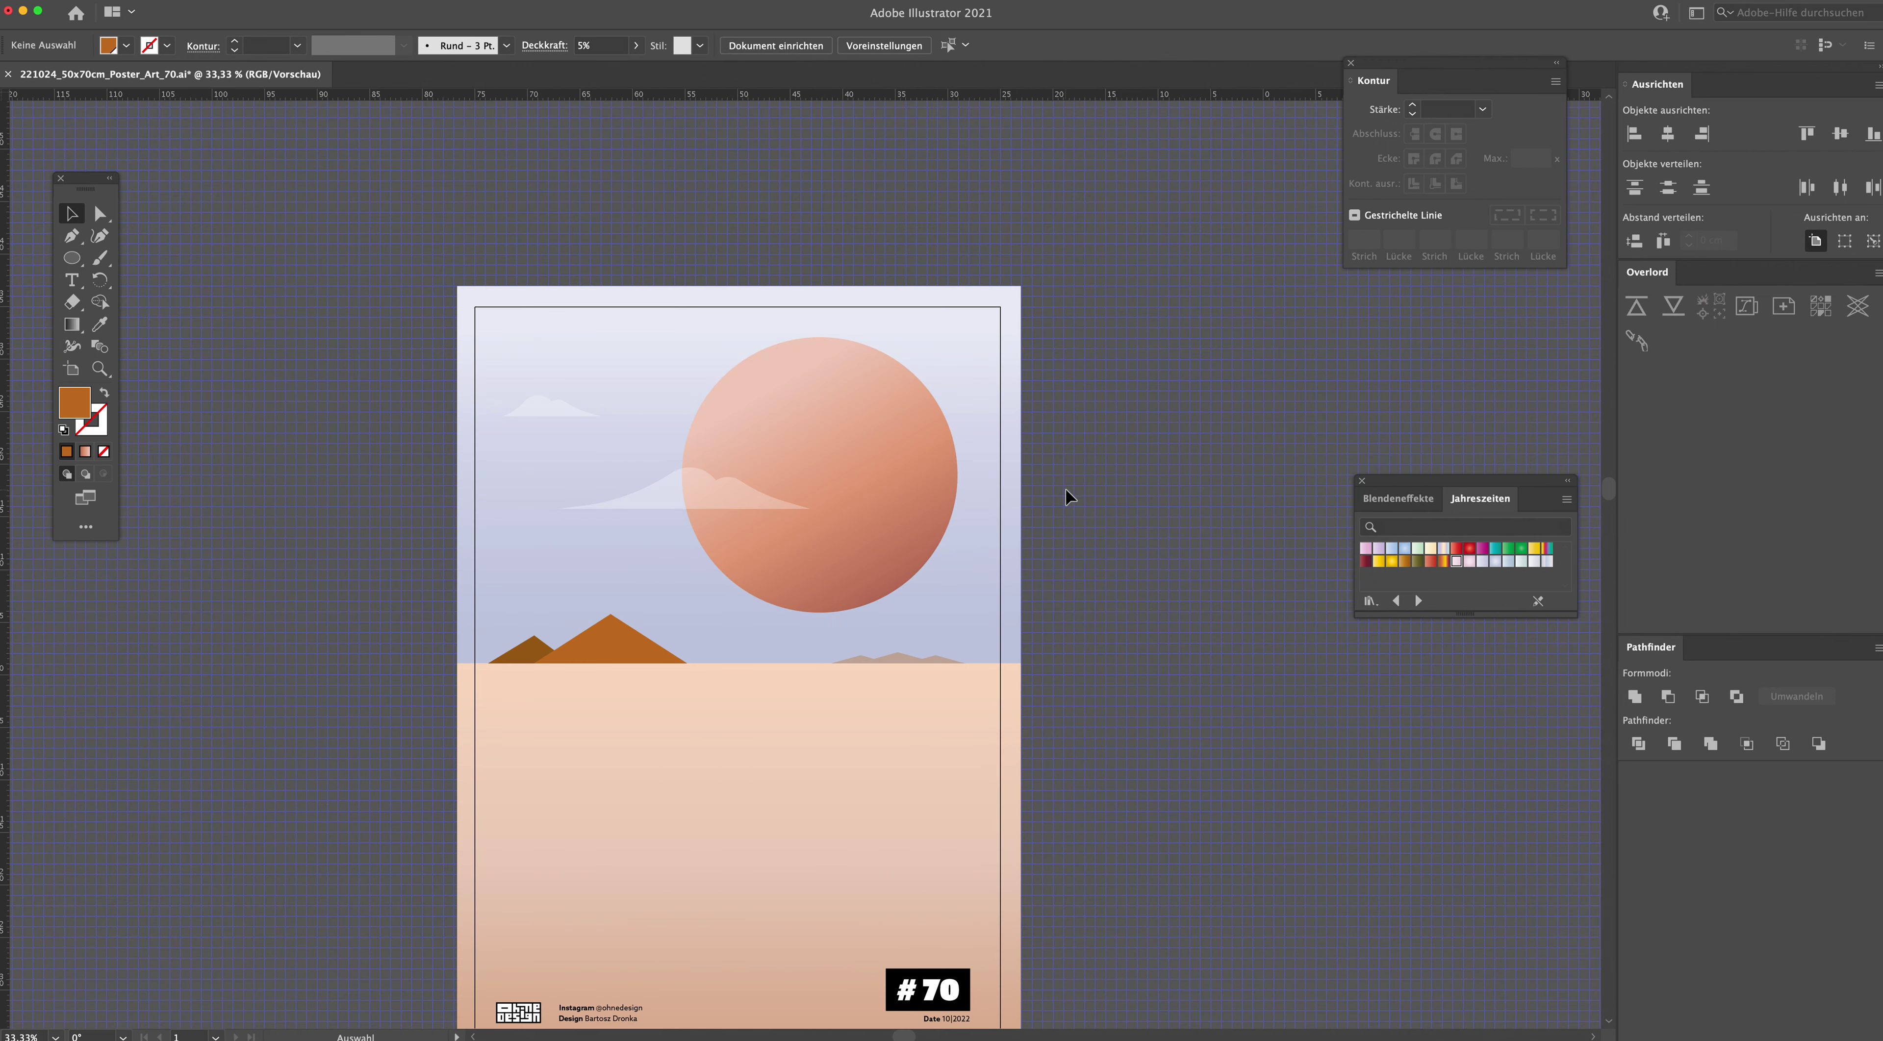
scroll(1053, 477, down, 3)
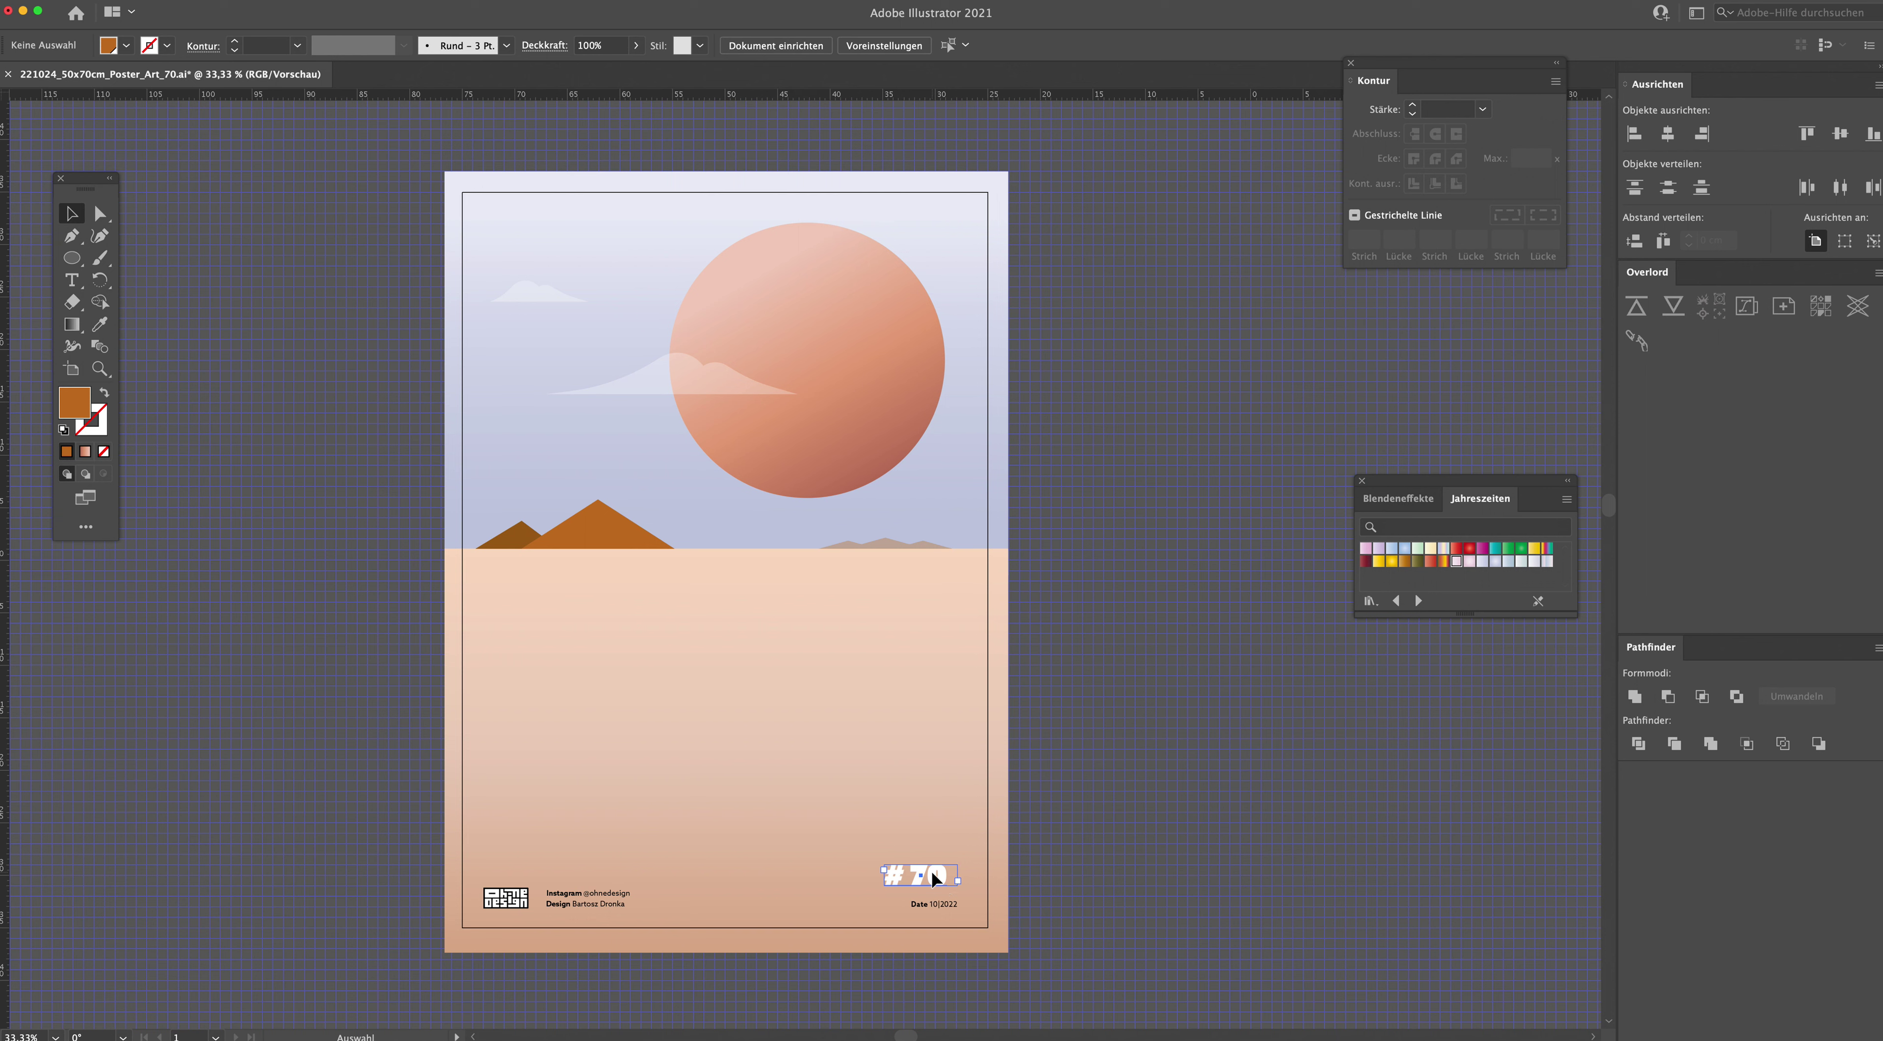
Step: Colour the #70 text with the pyramid orange and draw a flat black ellipse on the sand
click(920, 876)
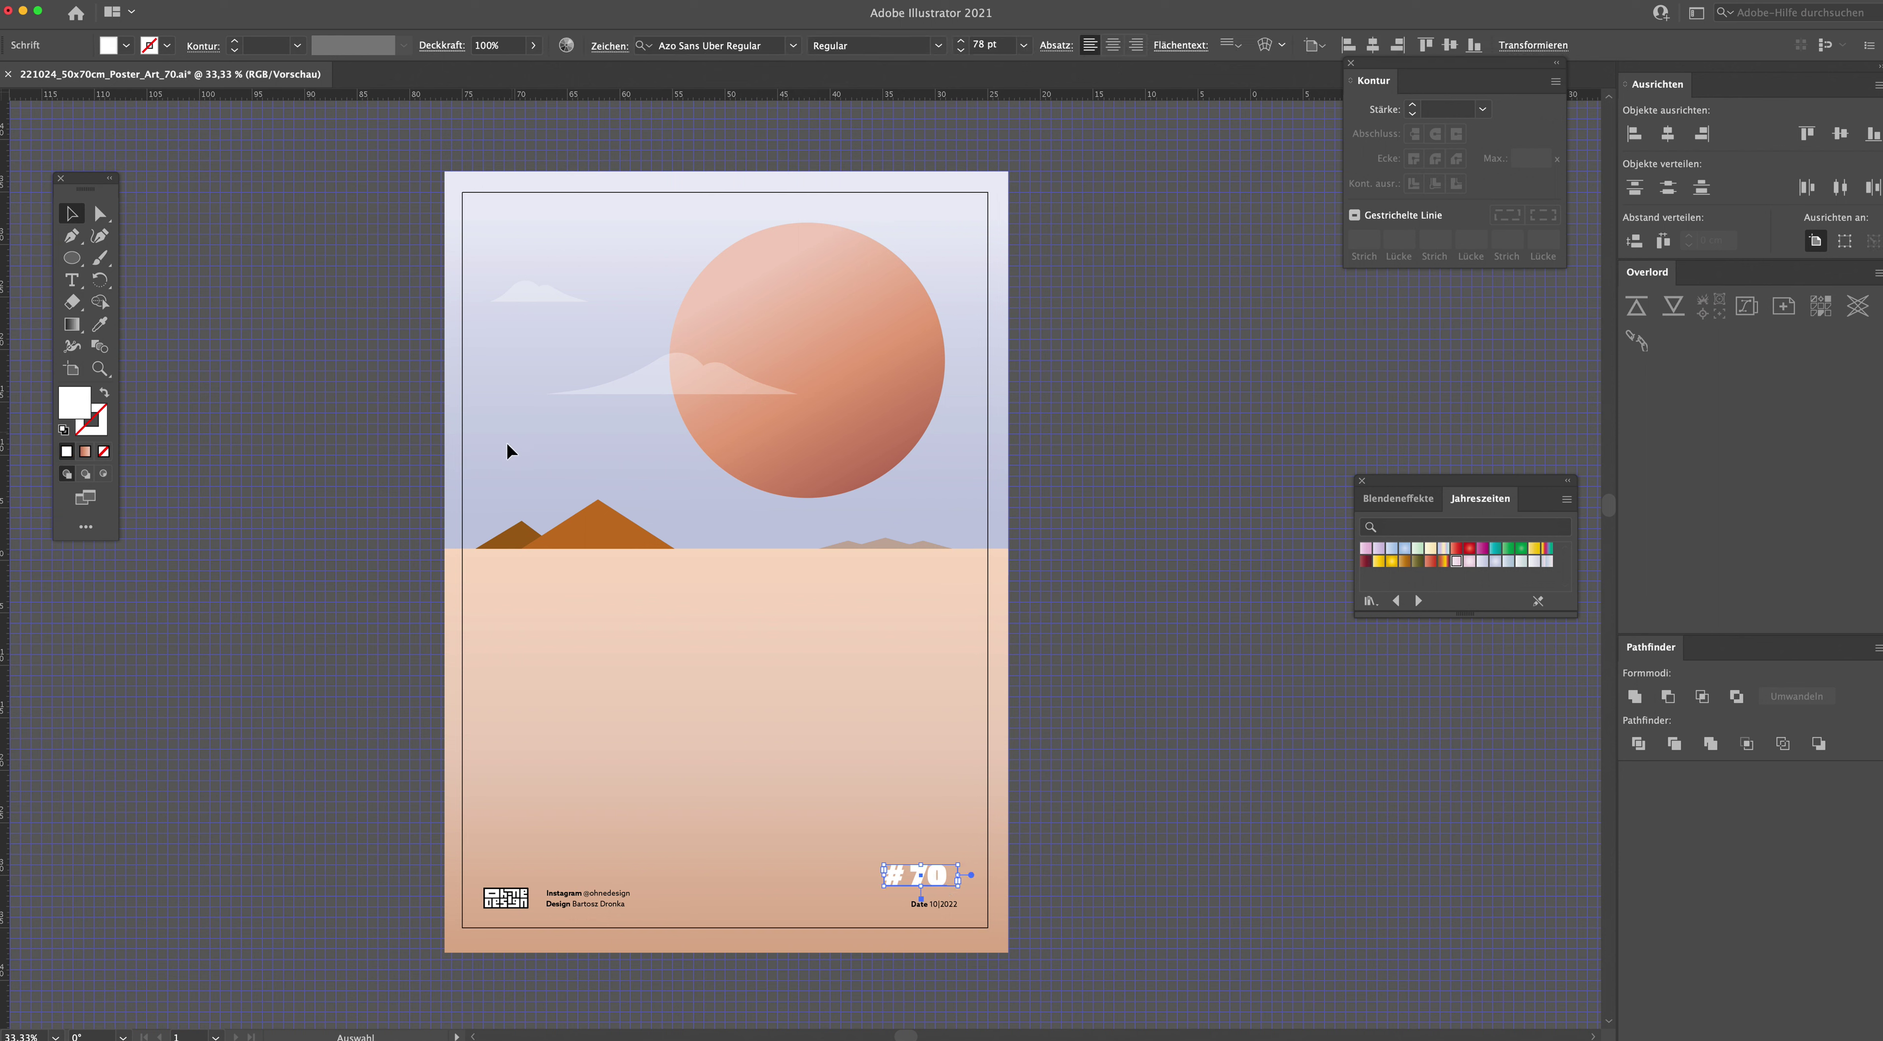
key(i)
click(635, 515)
mouse_move(667, 612)
mouse_down()
mouse_move(641, 679)
mouse_move(627, 655)
mouse_move(776, 718)
mouse_up()
click(1192, 693)
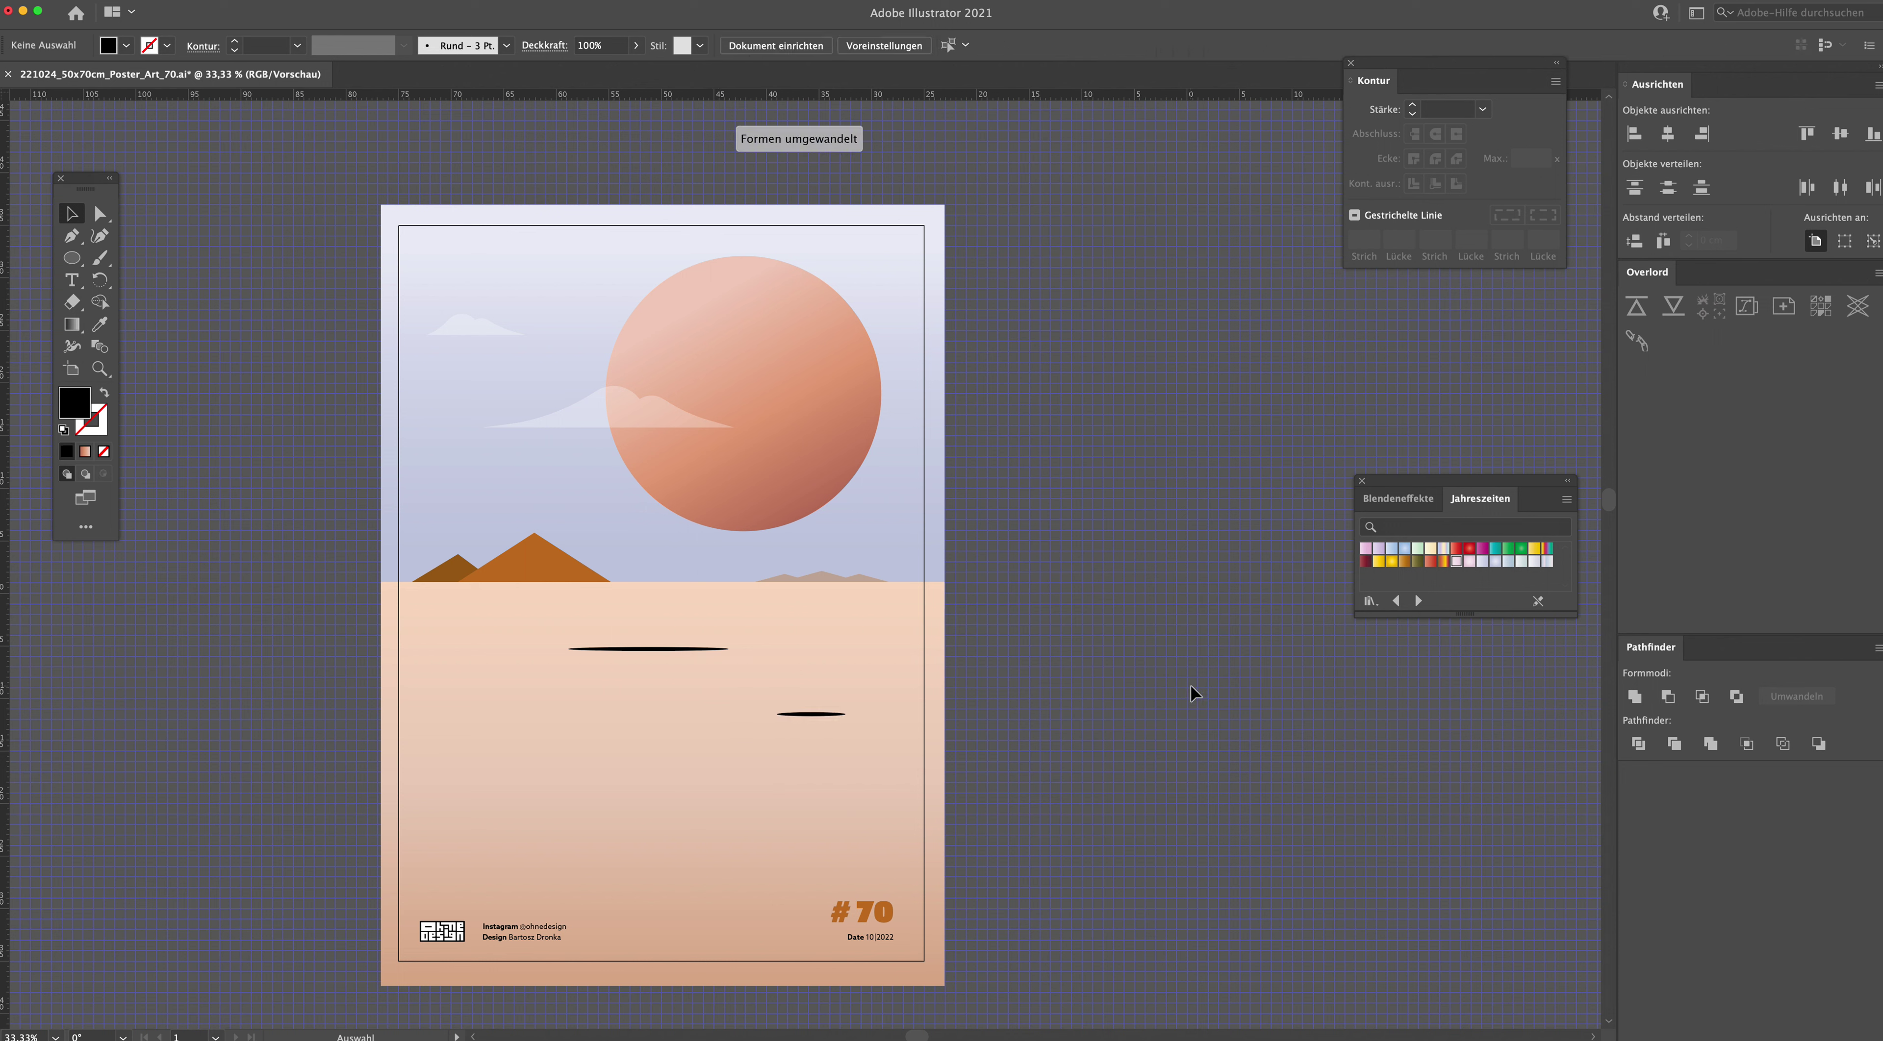
Step: Select both ellipses and place the triangle half's copy beside the original
click(813, 715)
shift+click(691, 650)
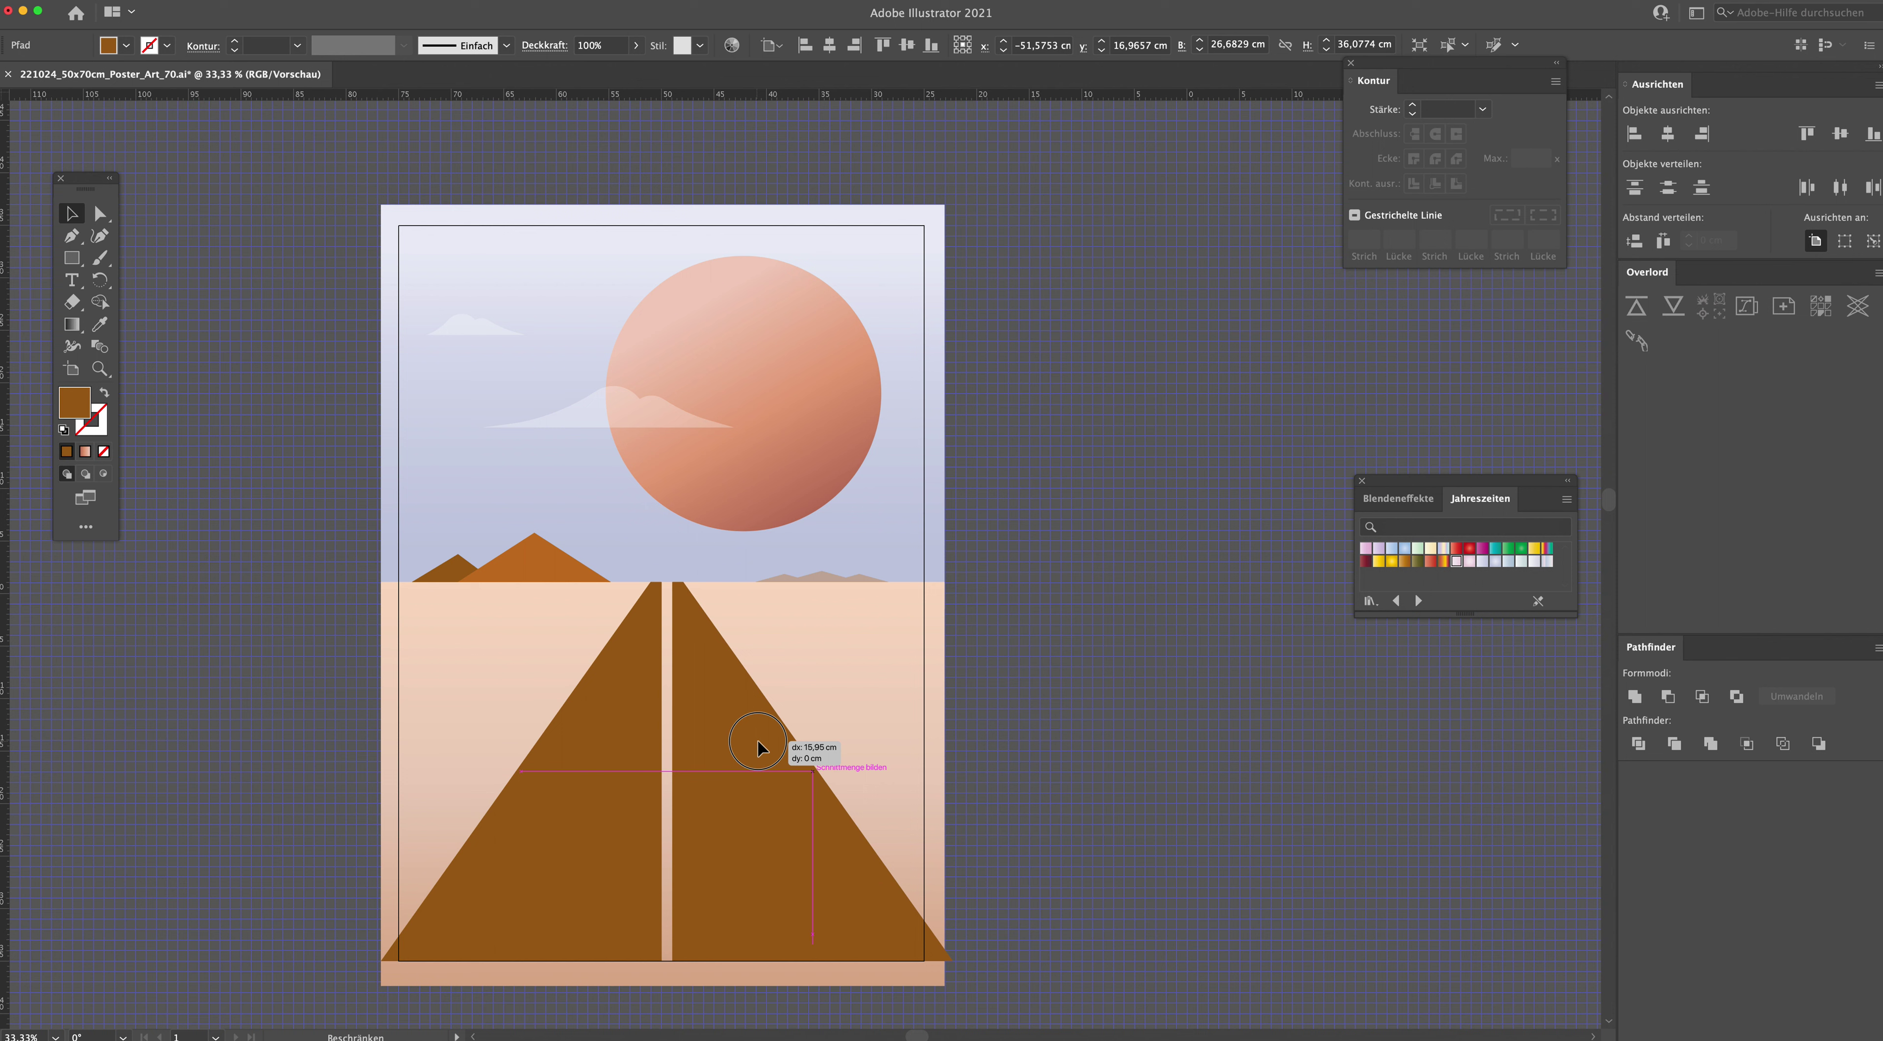
drag(757, 752, 748, 745)
Step: Set the joined triangle to 30% opacity and shorten it into a low dune
shift+click(588, 742)
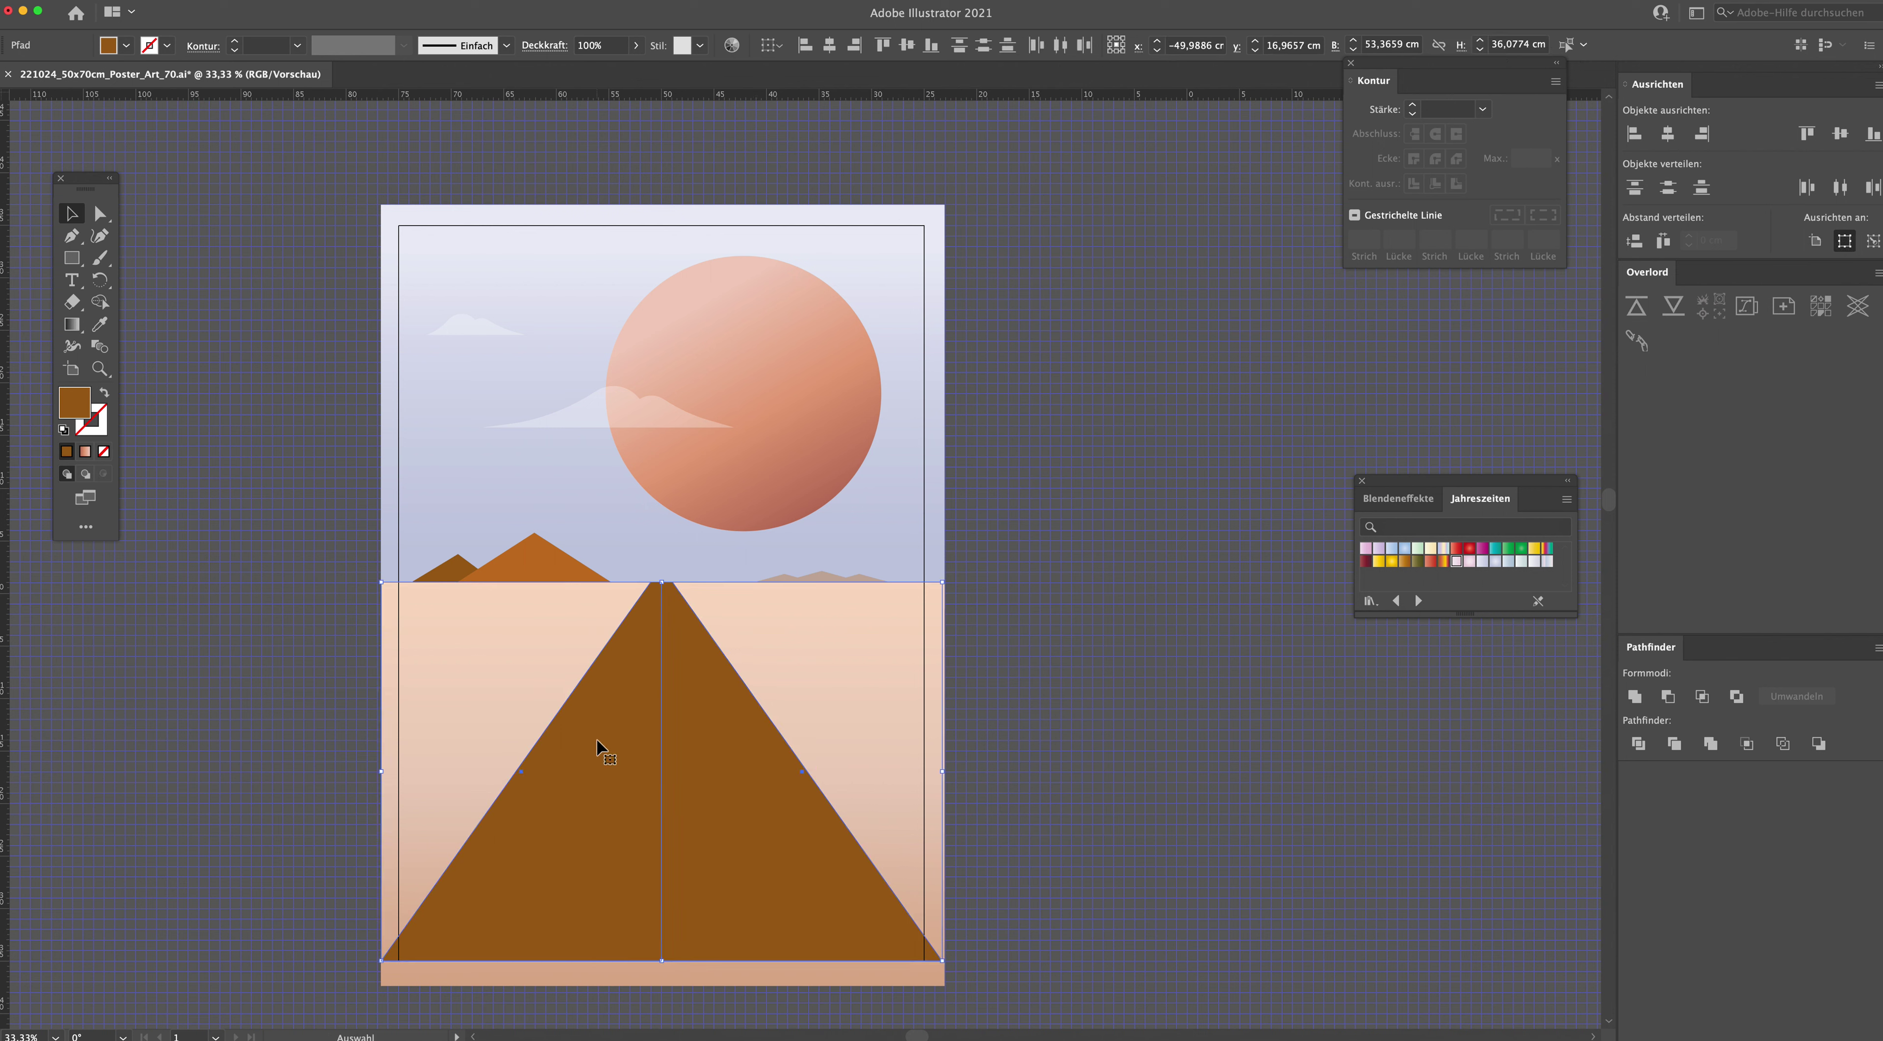
click(769, 772)
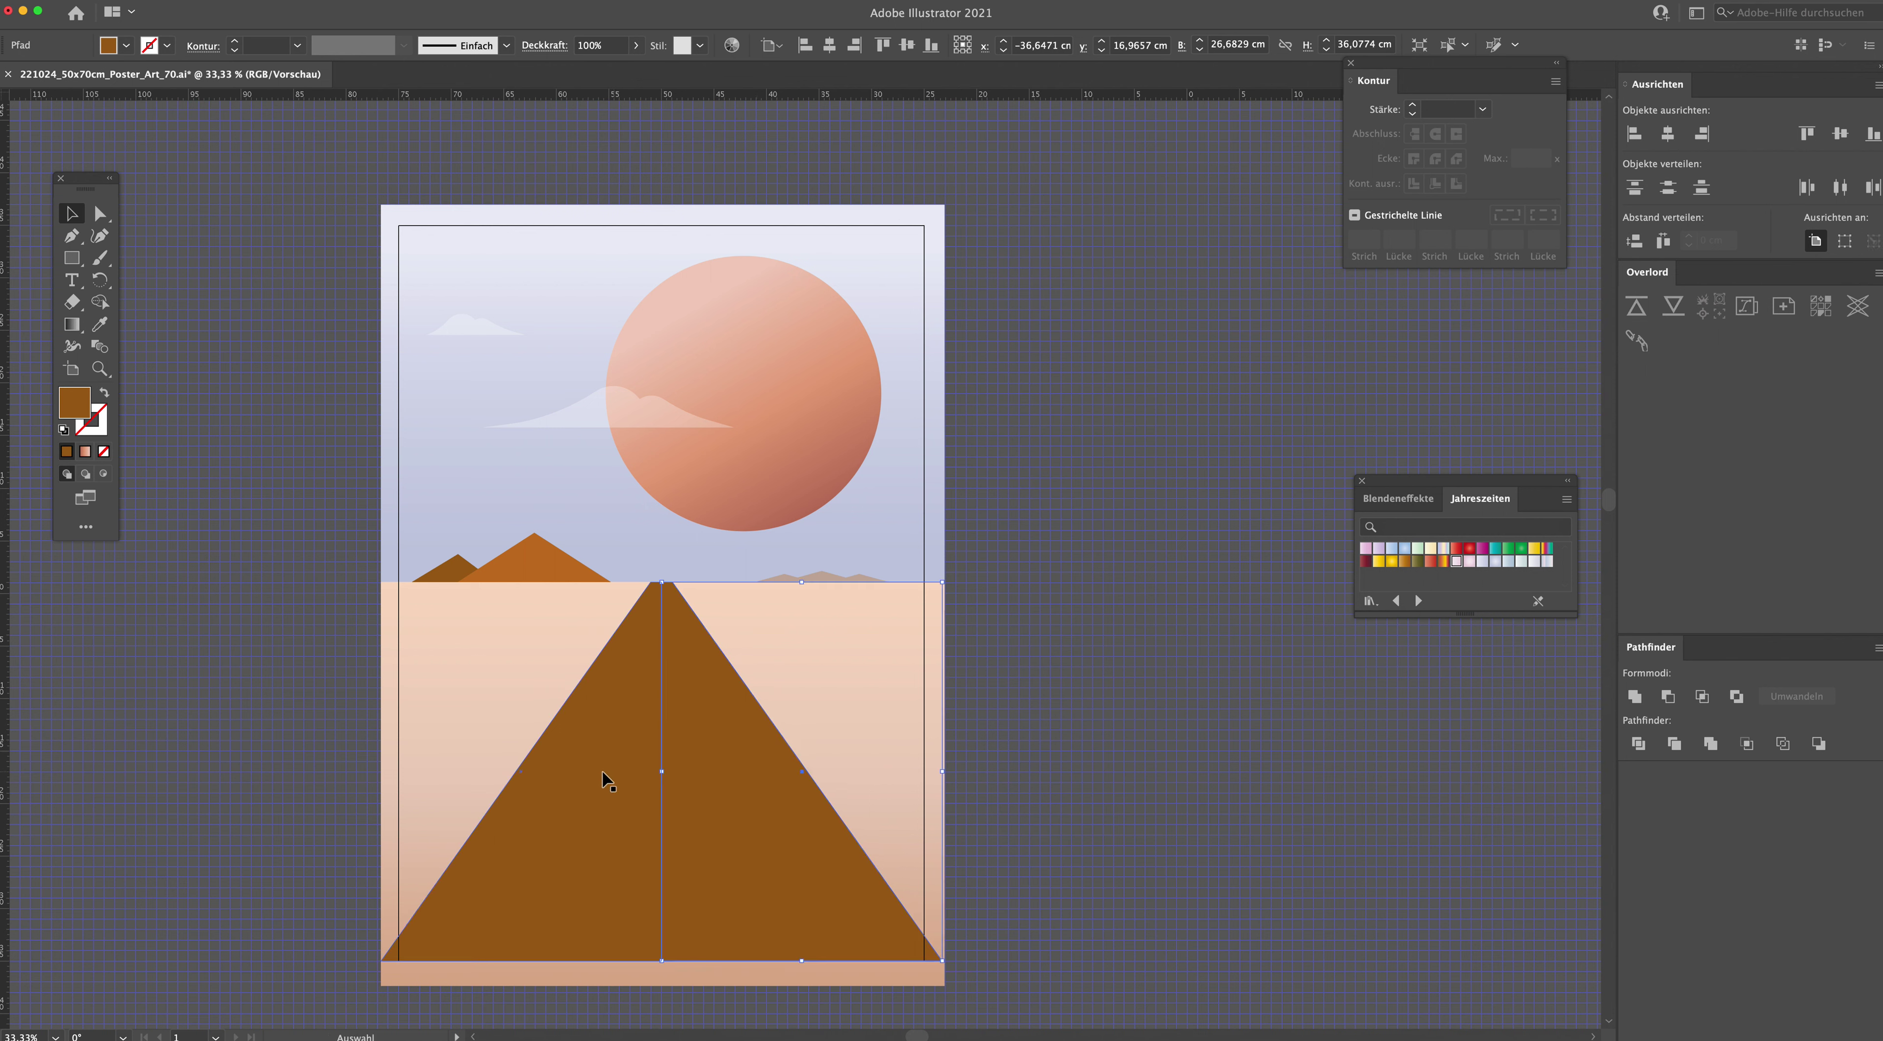
drag(661, 772, 381, 771)
click(599, 45)
text(30)
key(Return)
drag(661, 961, 697, 682)
click(1030, 687)
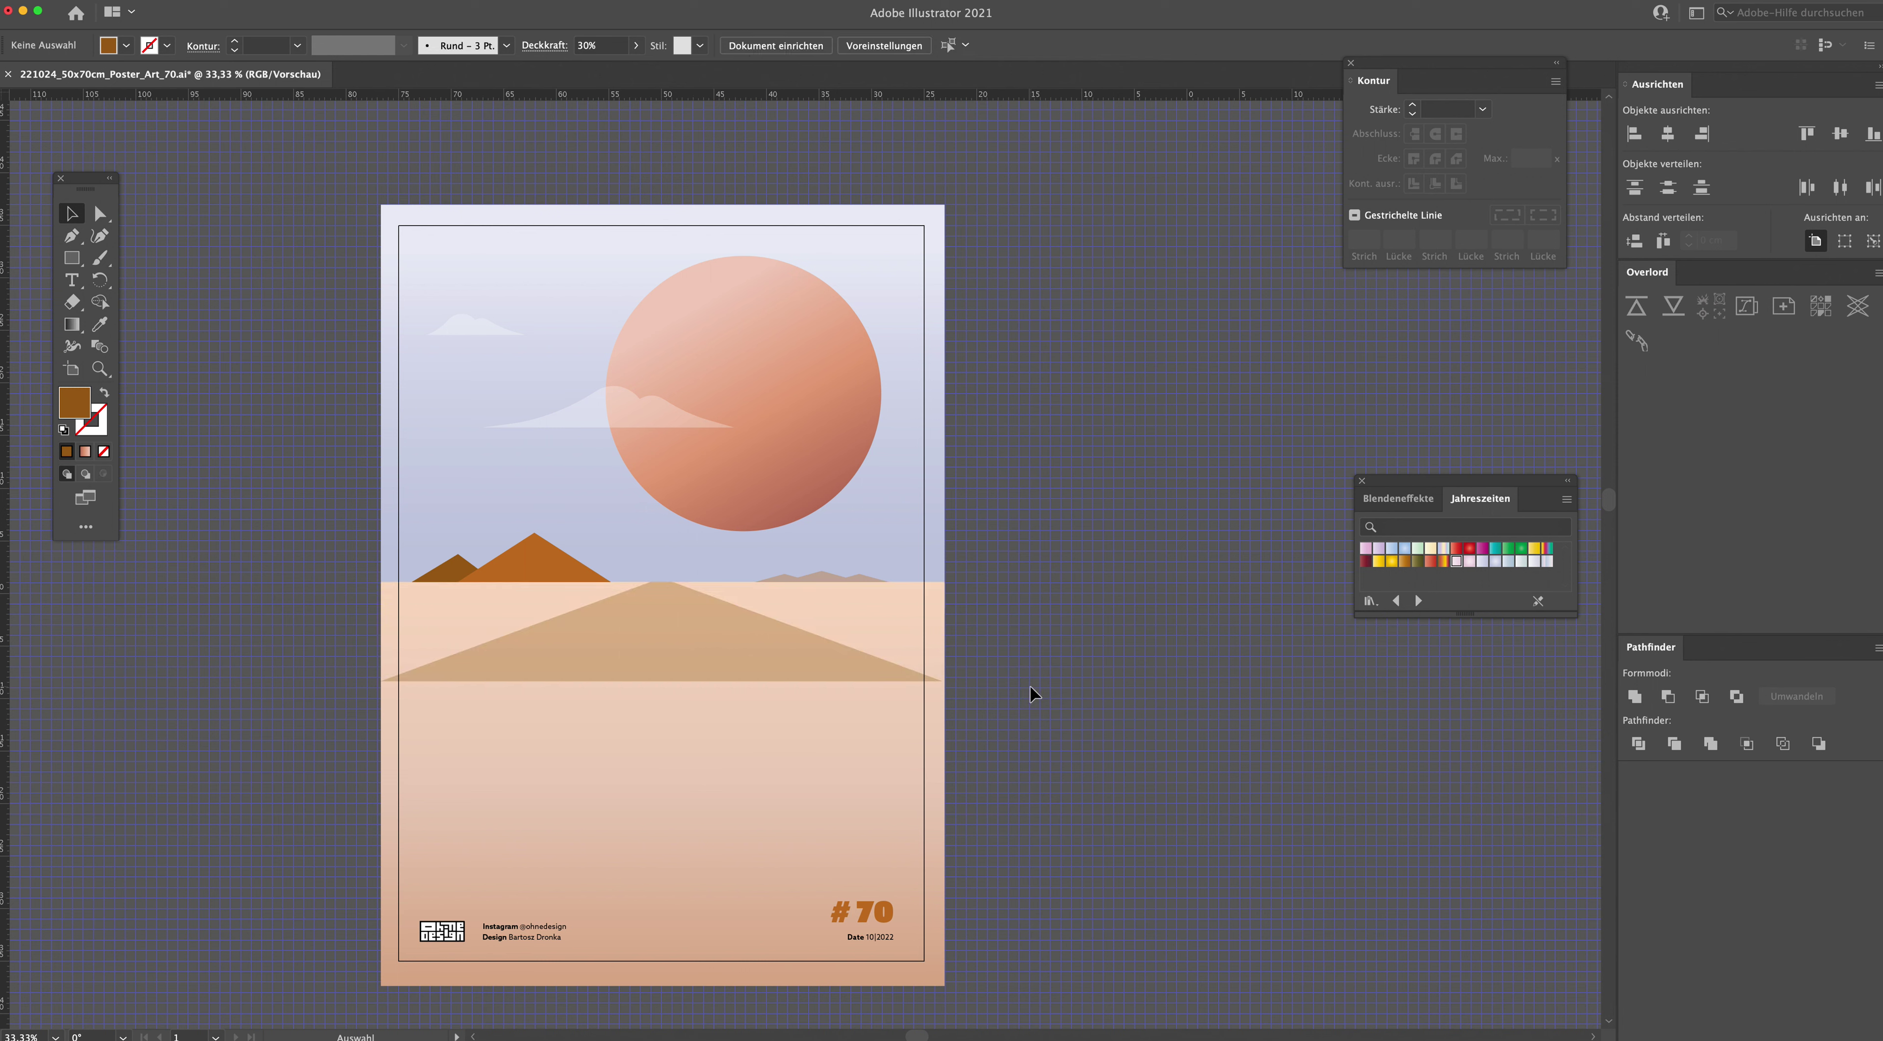
Step: Restore the dune triangle to 100% opacity
click(658, 637)
click(599, 45)
text(100)
key(Return)
click(1030, 804)
Step: Draw a brown rectangle below the dune and set both shapes to 20% opacity
key(m)
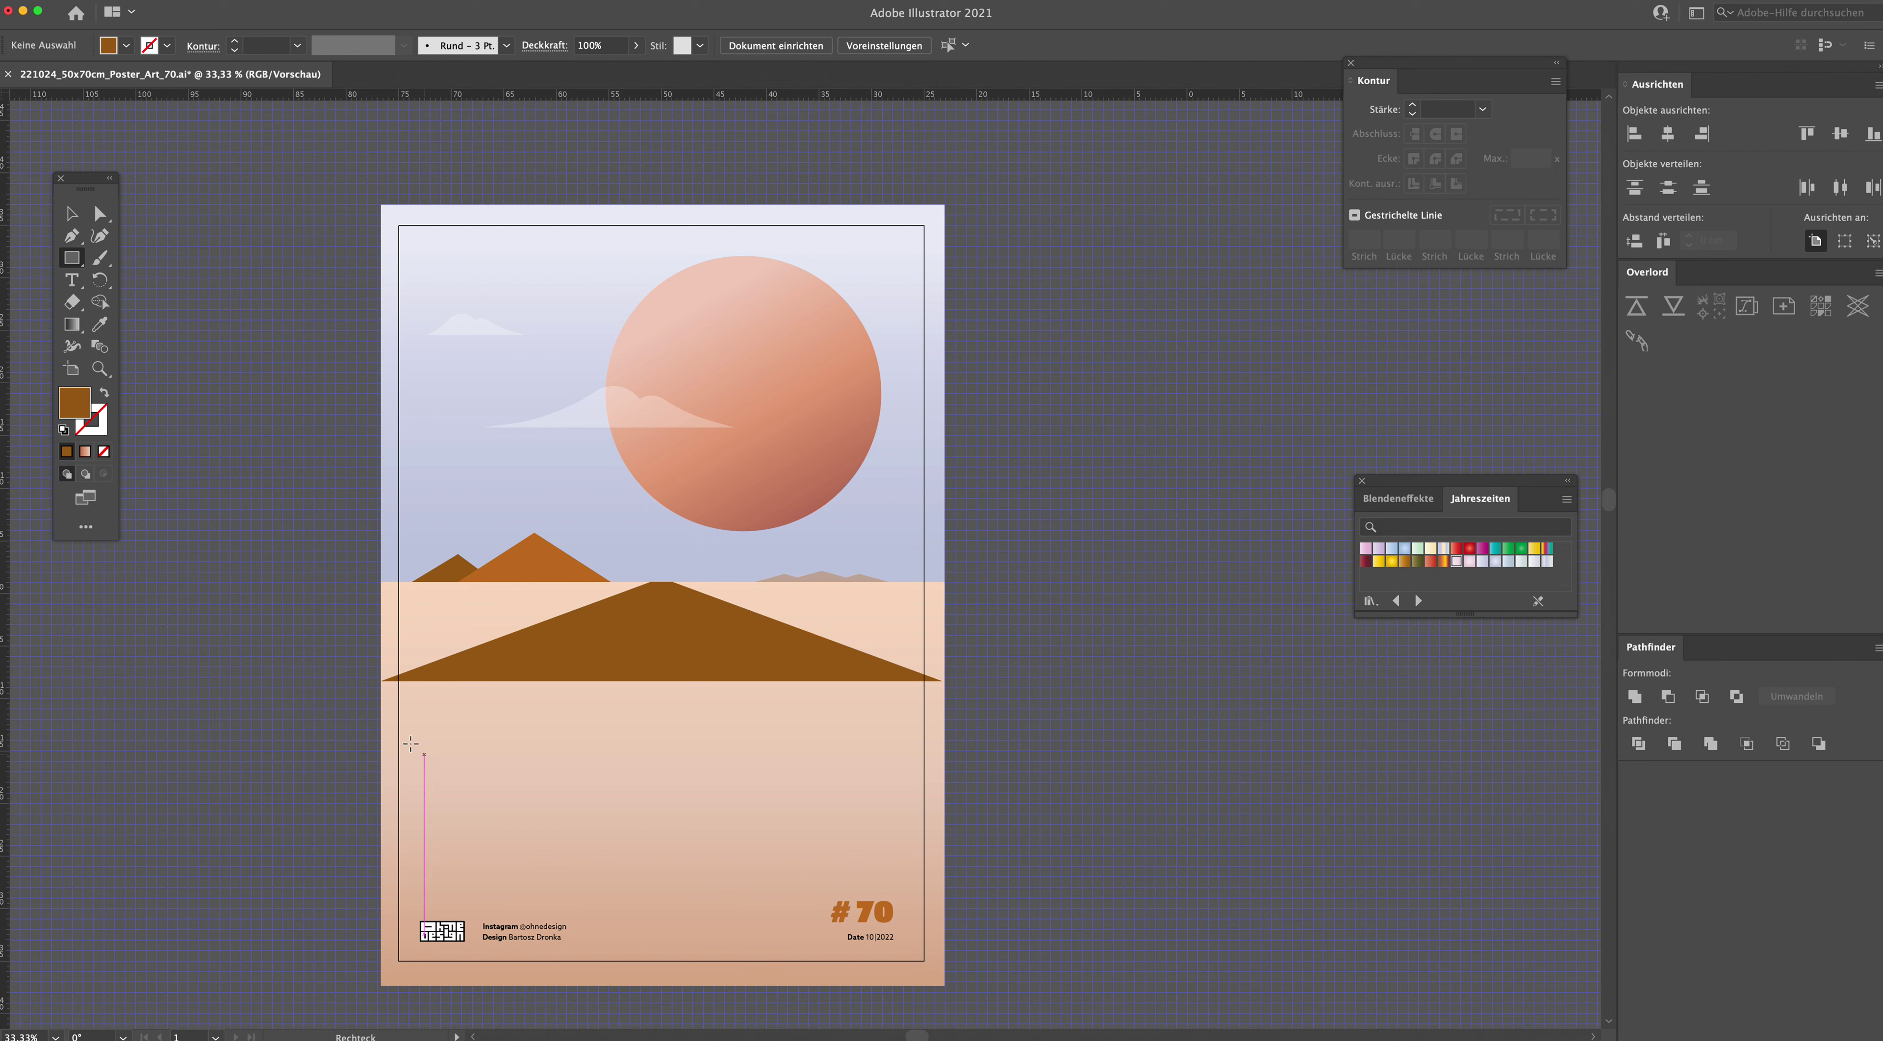
drag(383, 681, 976, 995)
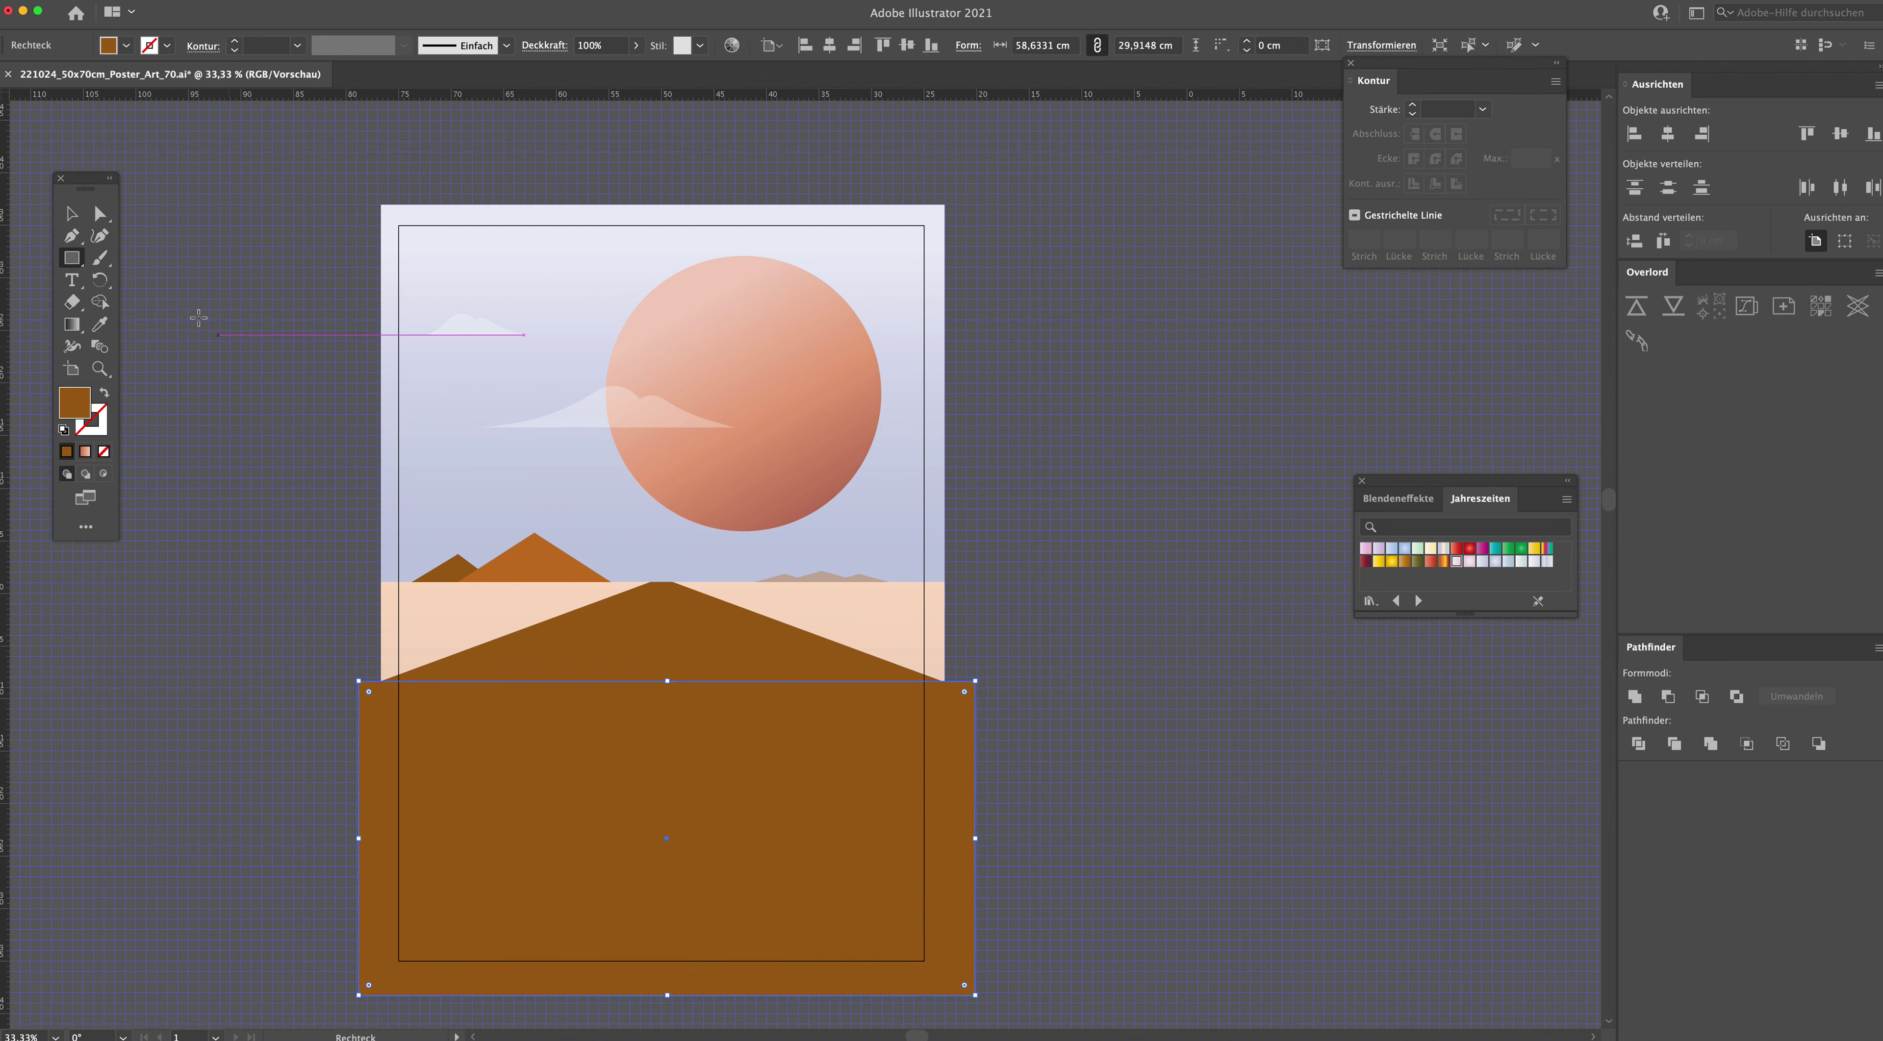
click(72, 214)
click(599, 45)
text(20)
key(Return)
click(1053, 570)
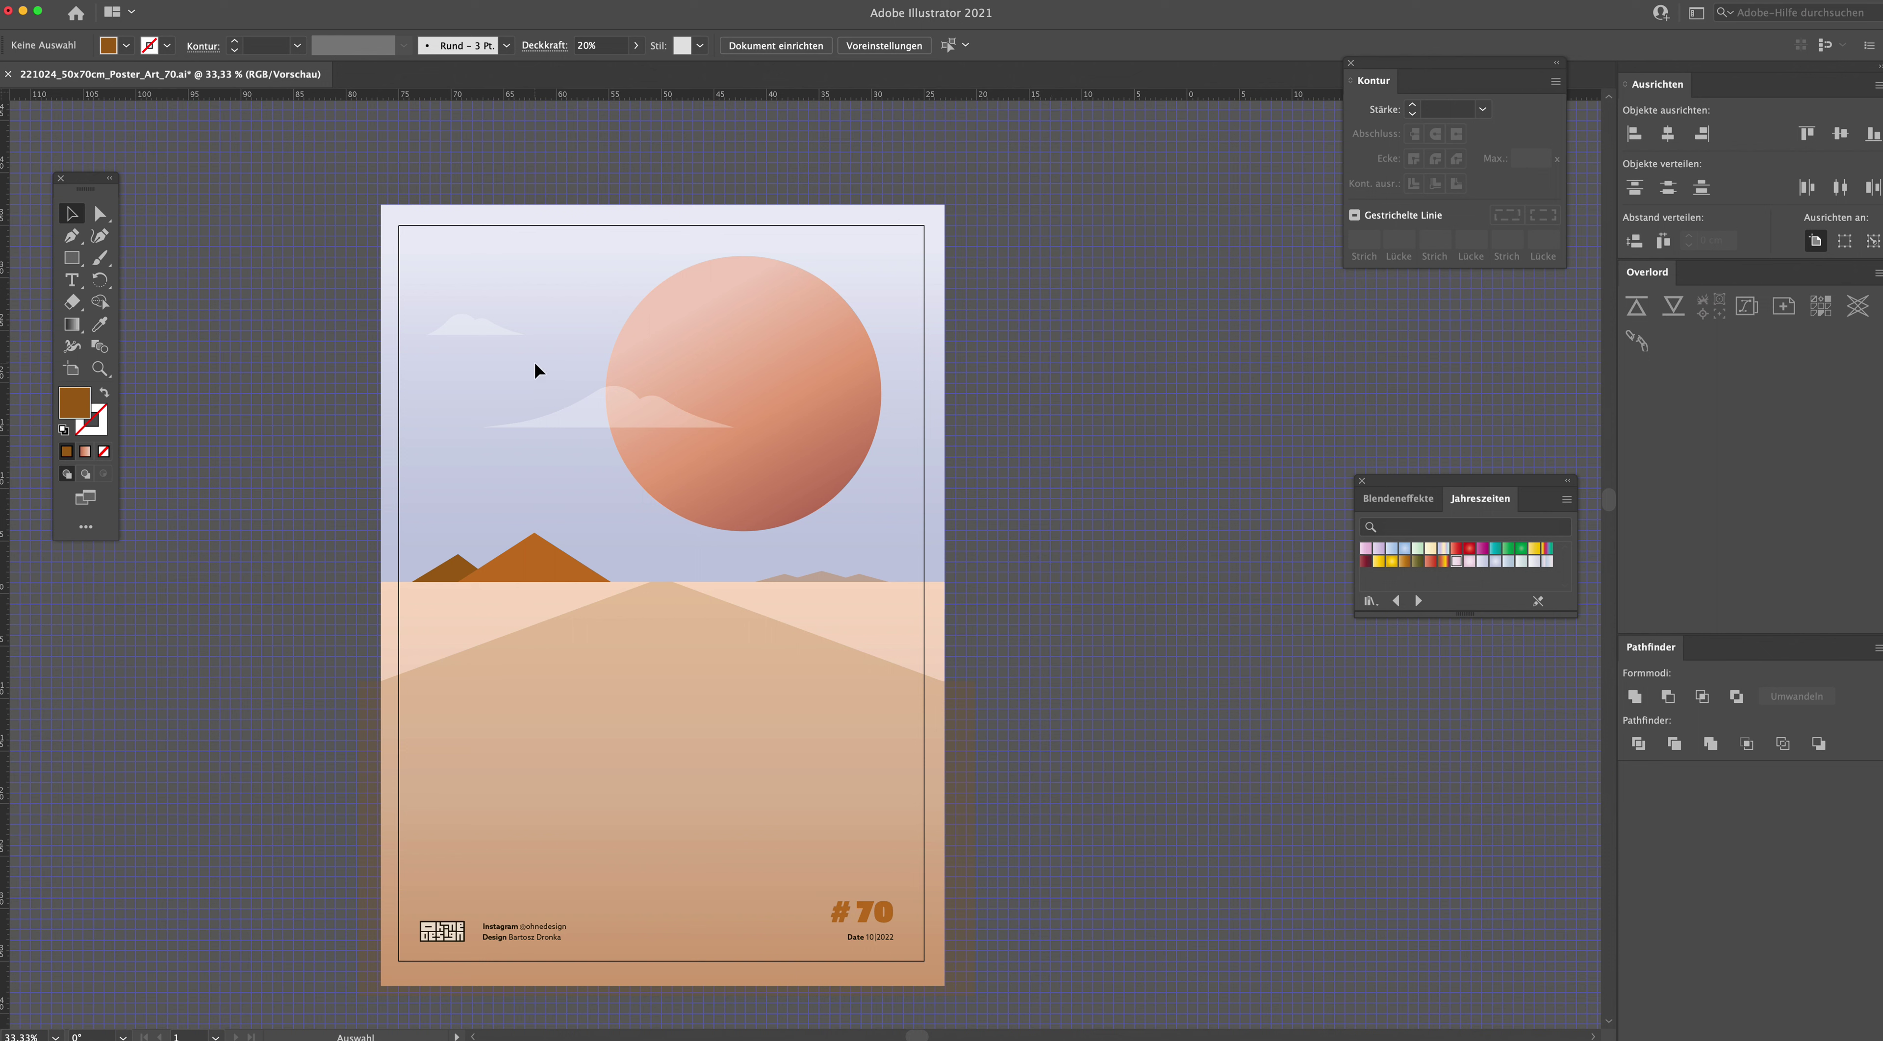
Step: Stretch the top-left cloud wider and drag the large cloud down across the sun
click(516, 332)
drag(524, 327, 571, 323)
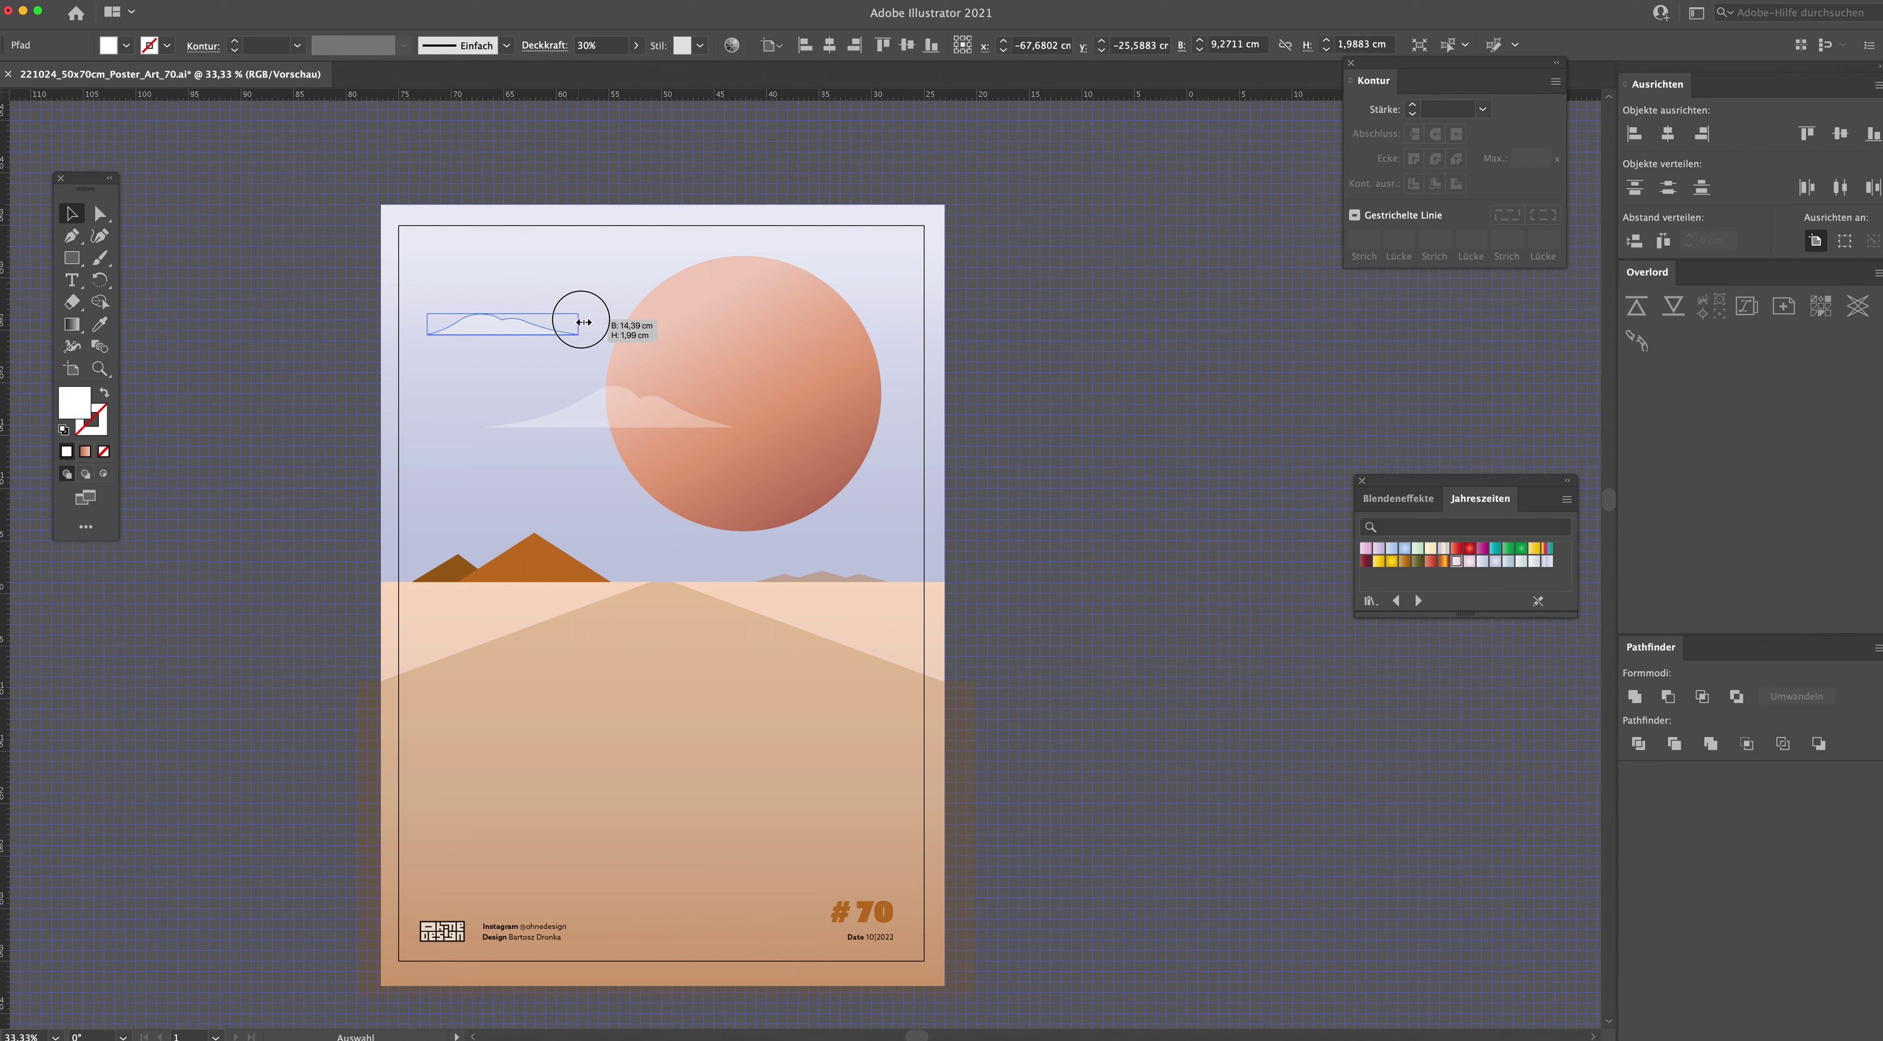
drag(613, 409, 636, 475)
click(1026, 513)
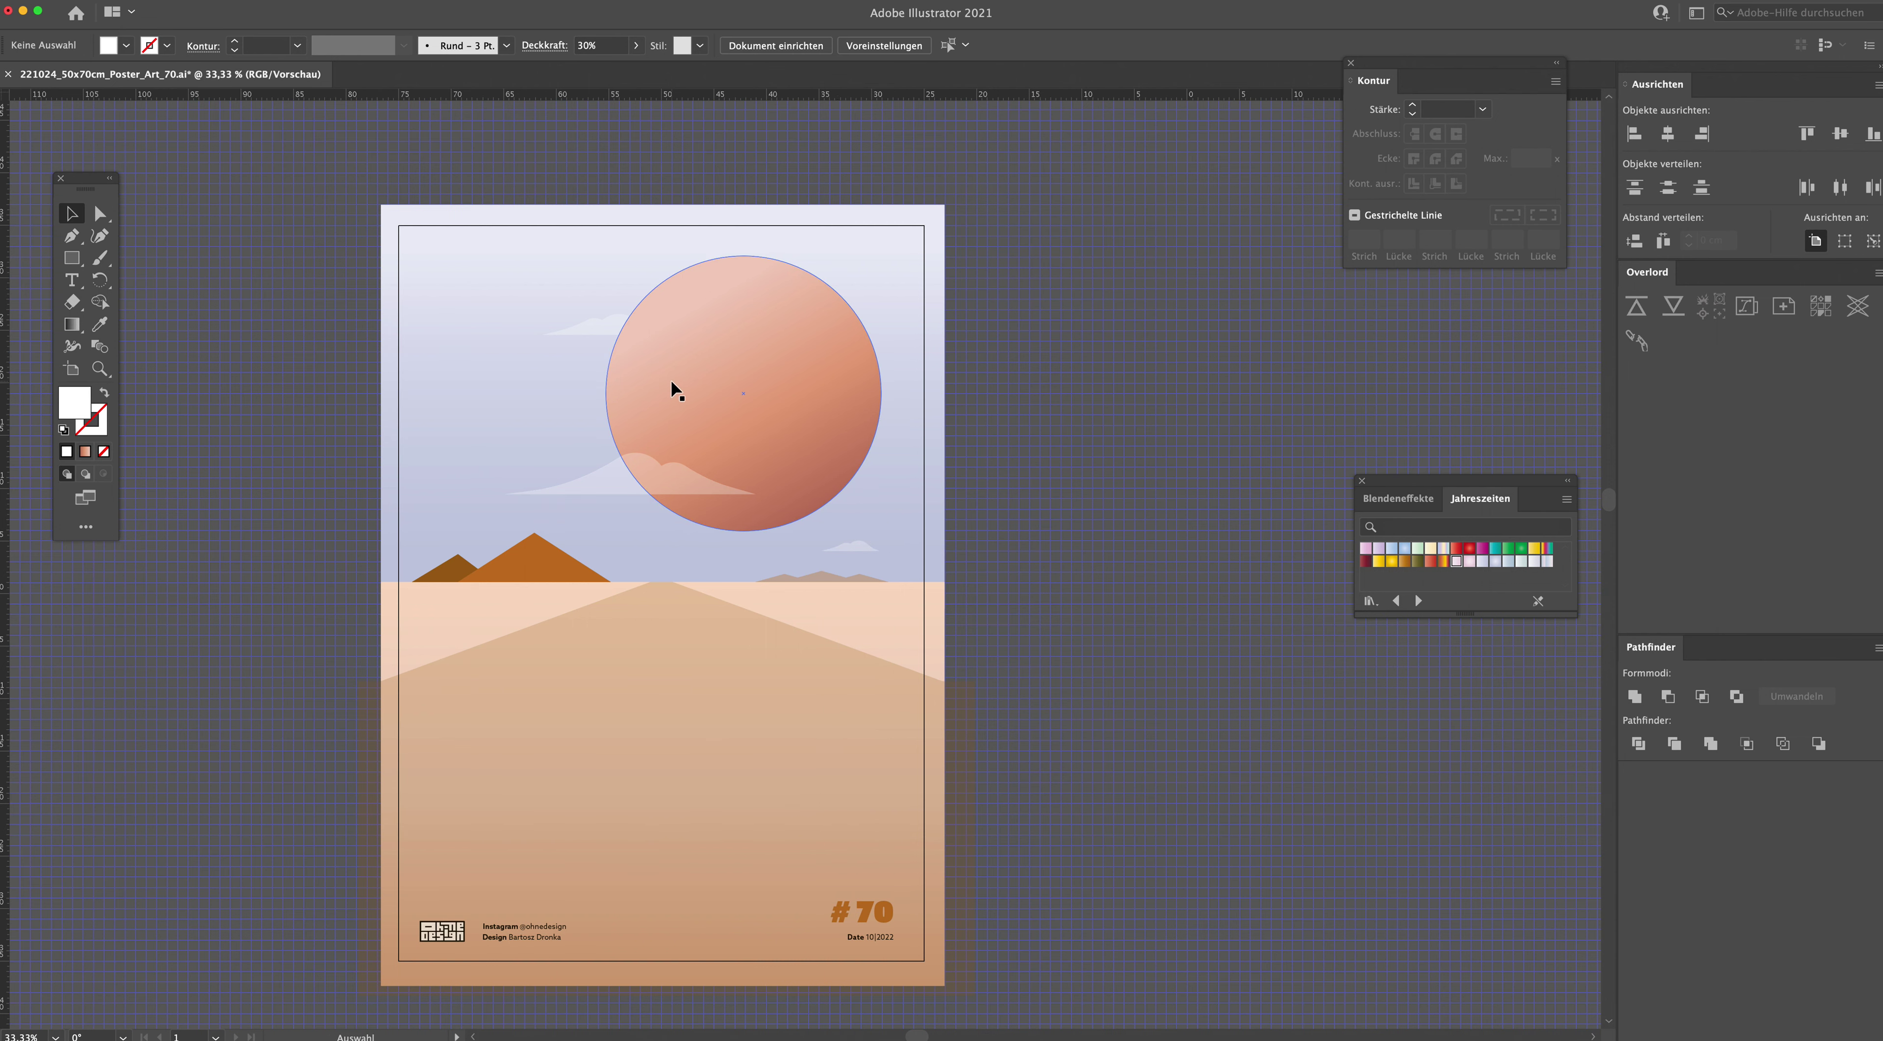
Step: Zoom to 50%, pan to the sun and clouds, and open the Star tool's settings dialog
key(super+plus)
drag(665, 376, 890, 458)
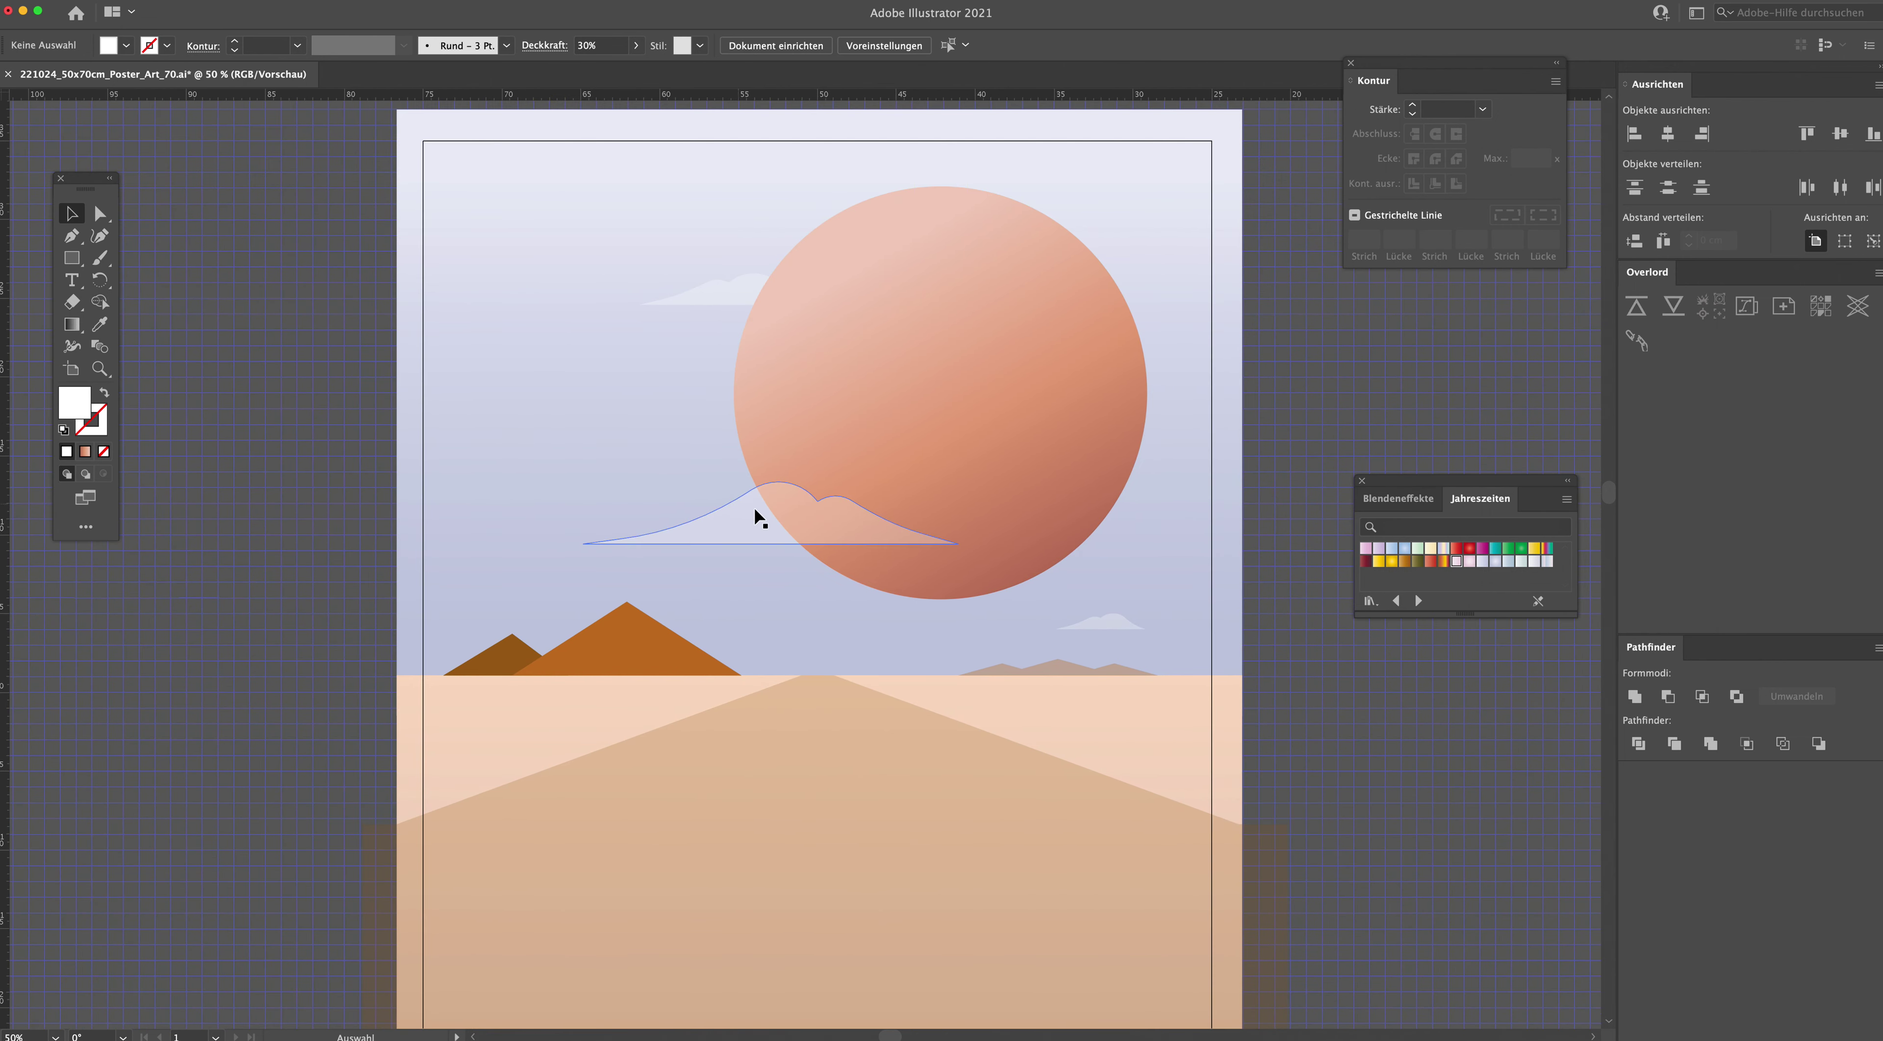
click(72, 257)
click(921, 472)
click(920, 472)
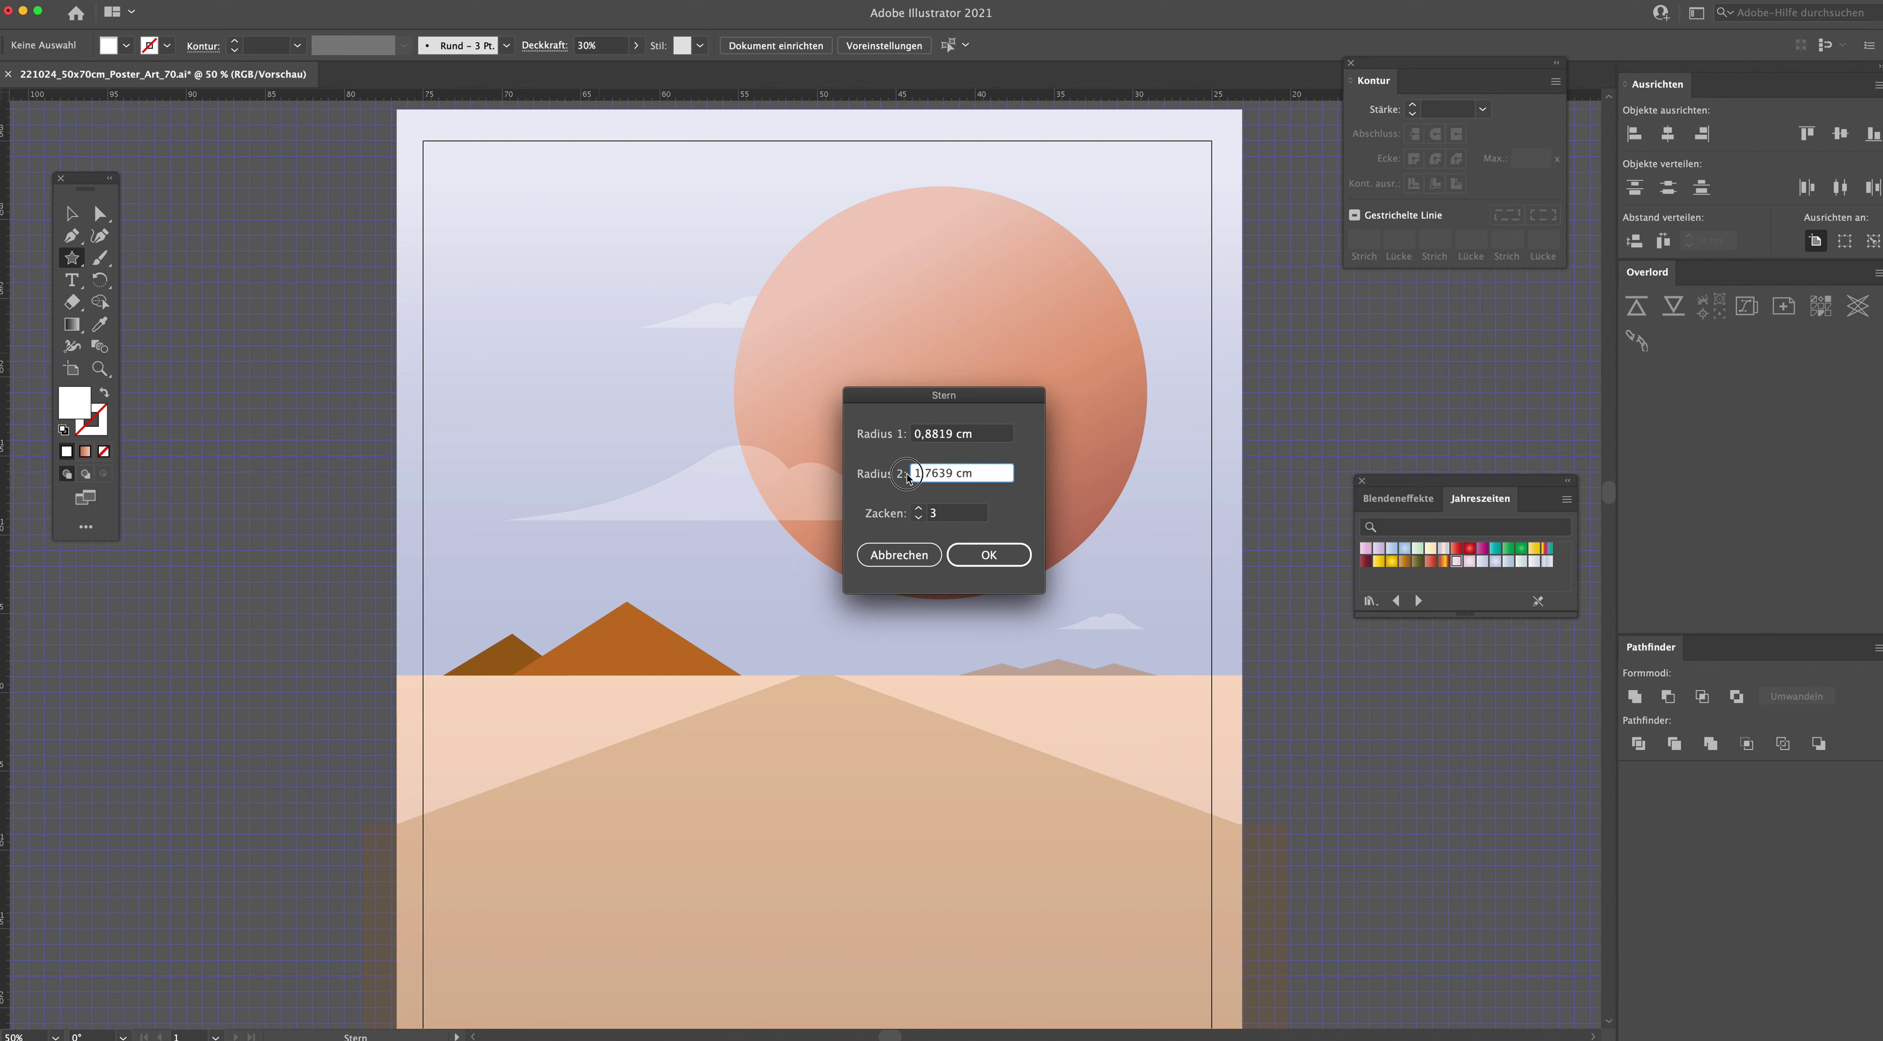
Step: Create a three-pointed star with Radius 2 of 31,7639 cm
text(3)
key(Return)
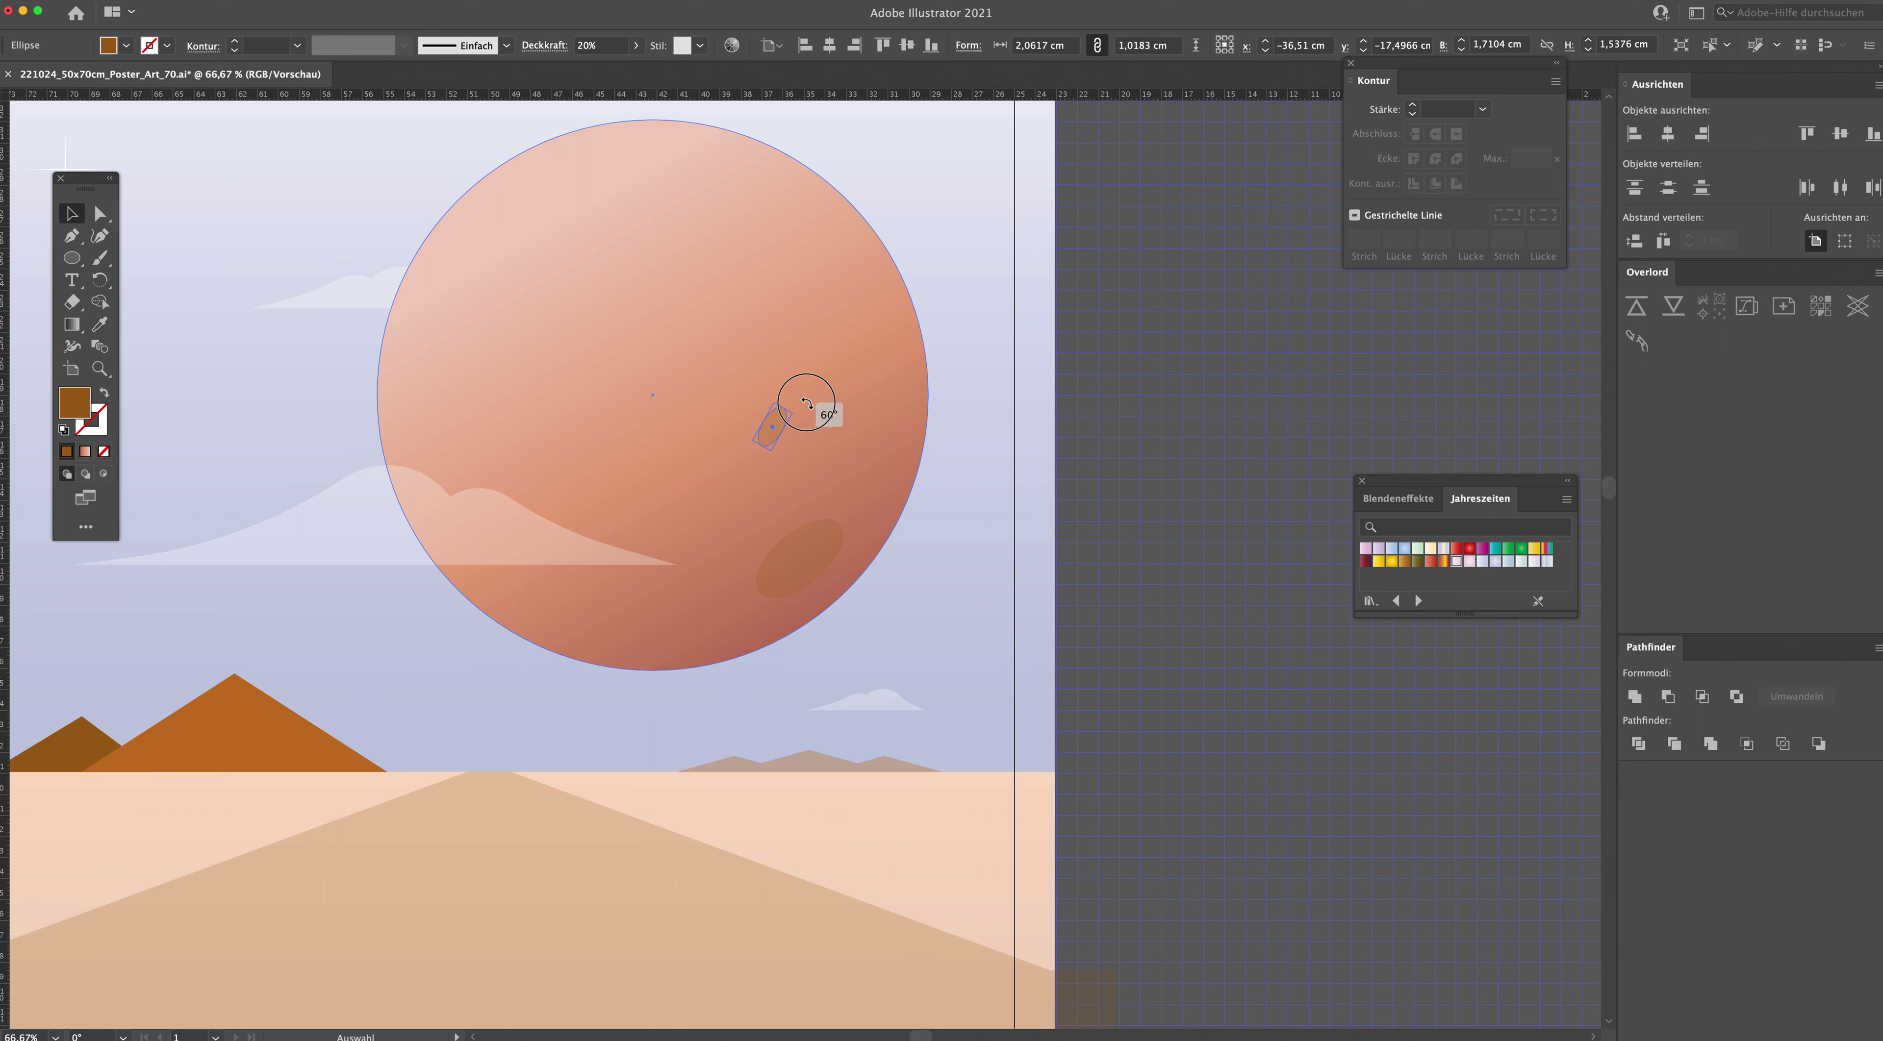
Step: Tilt the new small crater on the sun and zoom out to show the whole poster
mouse_move(819, 412)
mouse_down()
mouse_move(775, 430)
mouse_move(832, 469)
mouse_up()
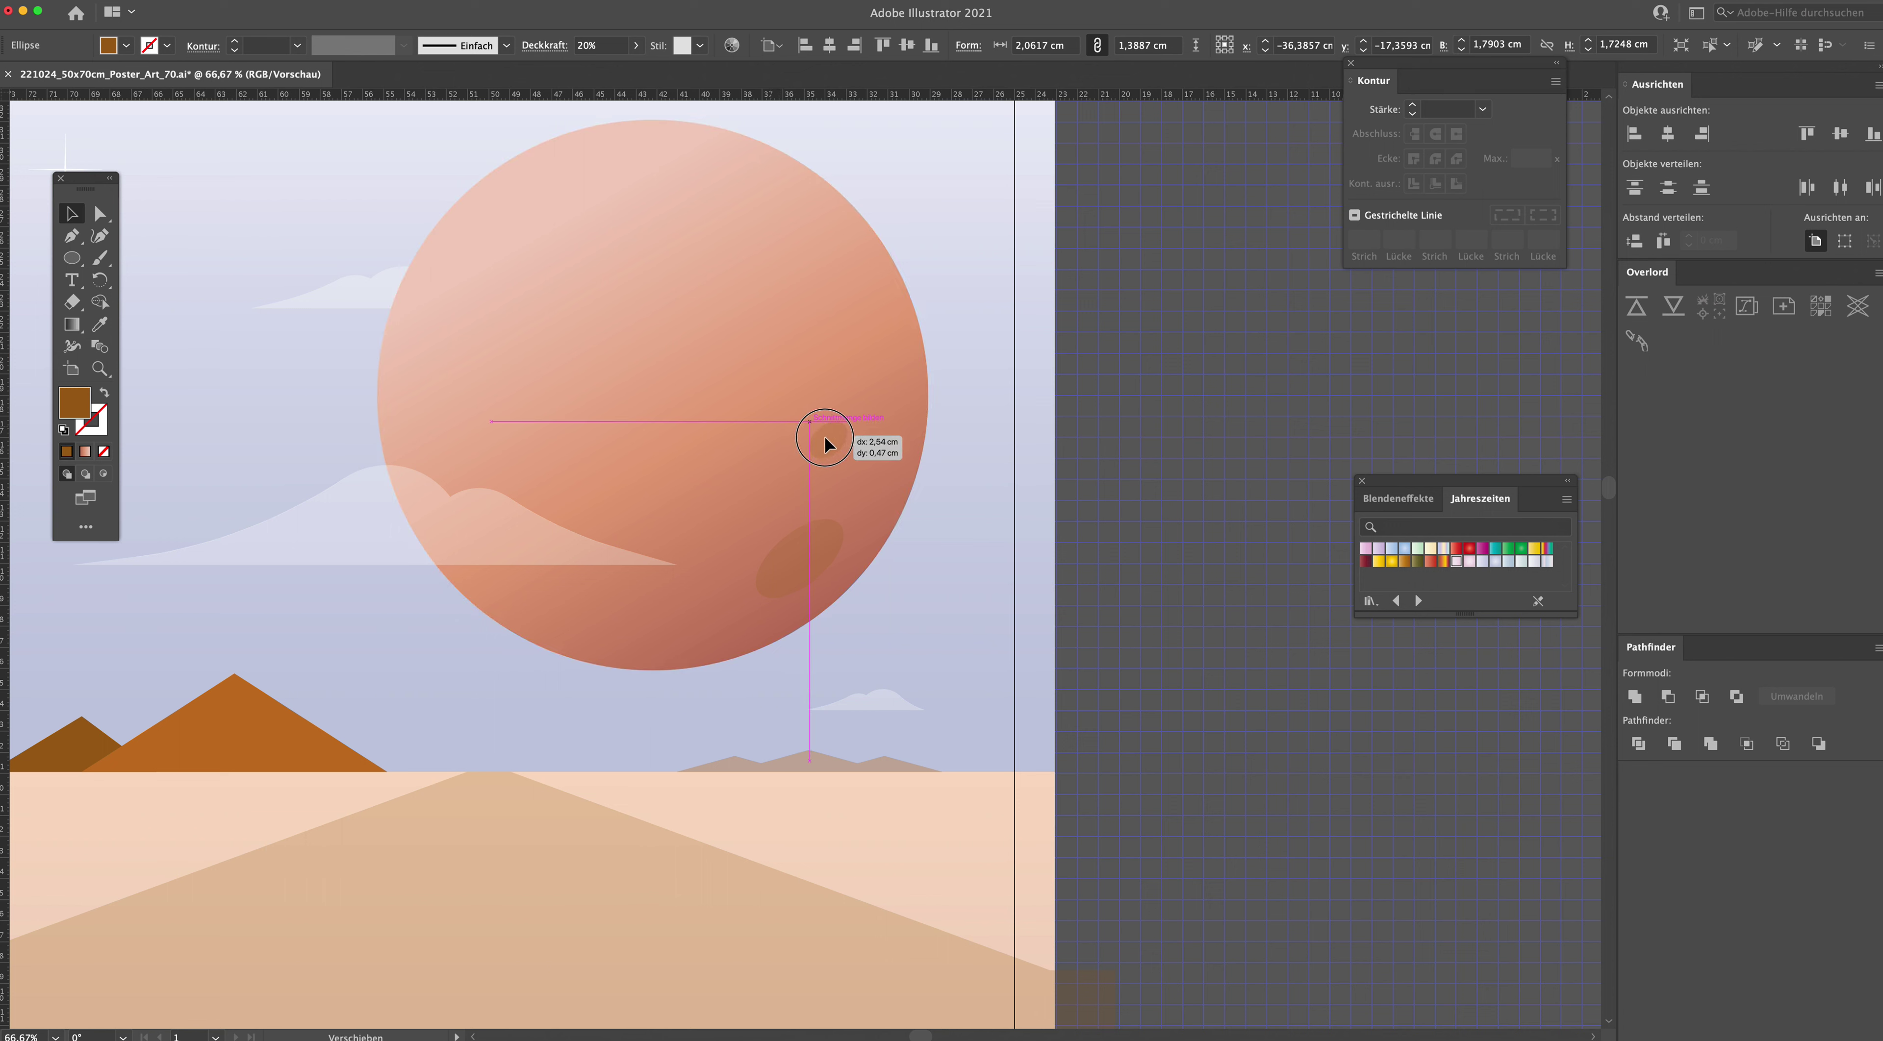
key(ctrl+minus)
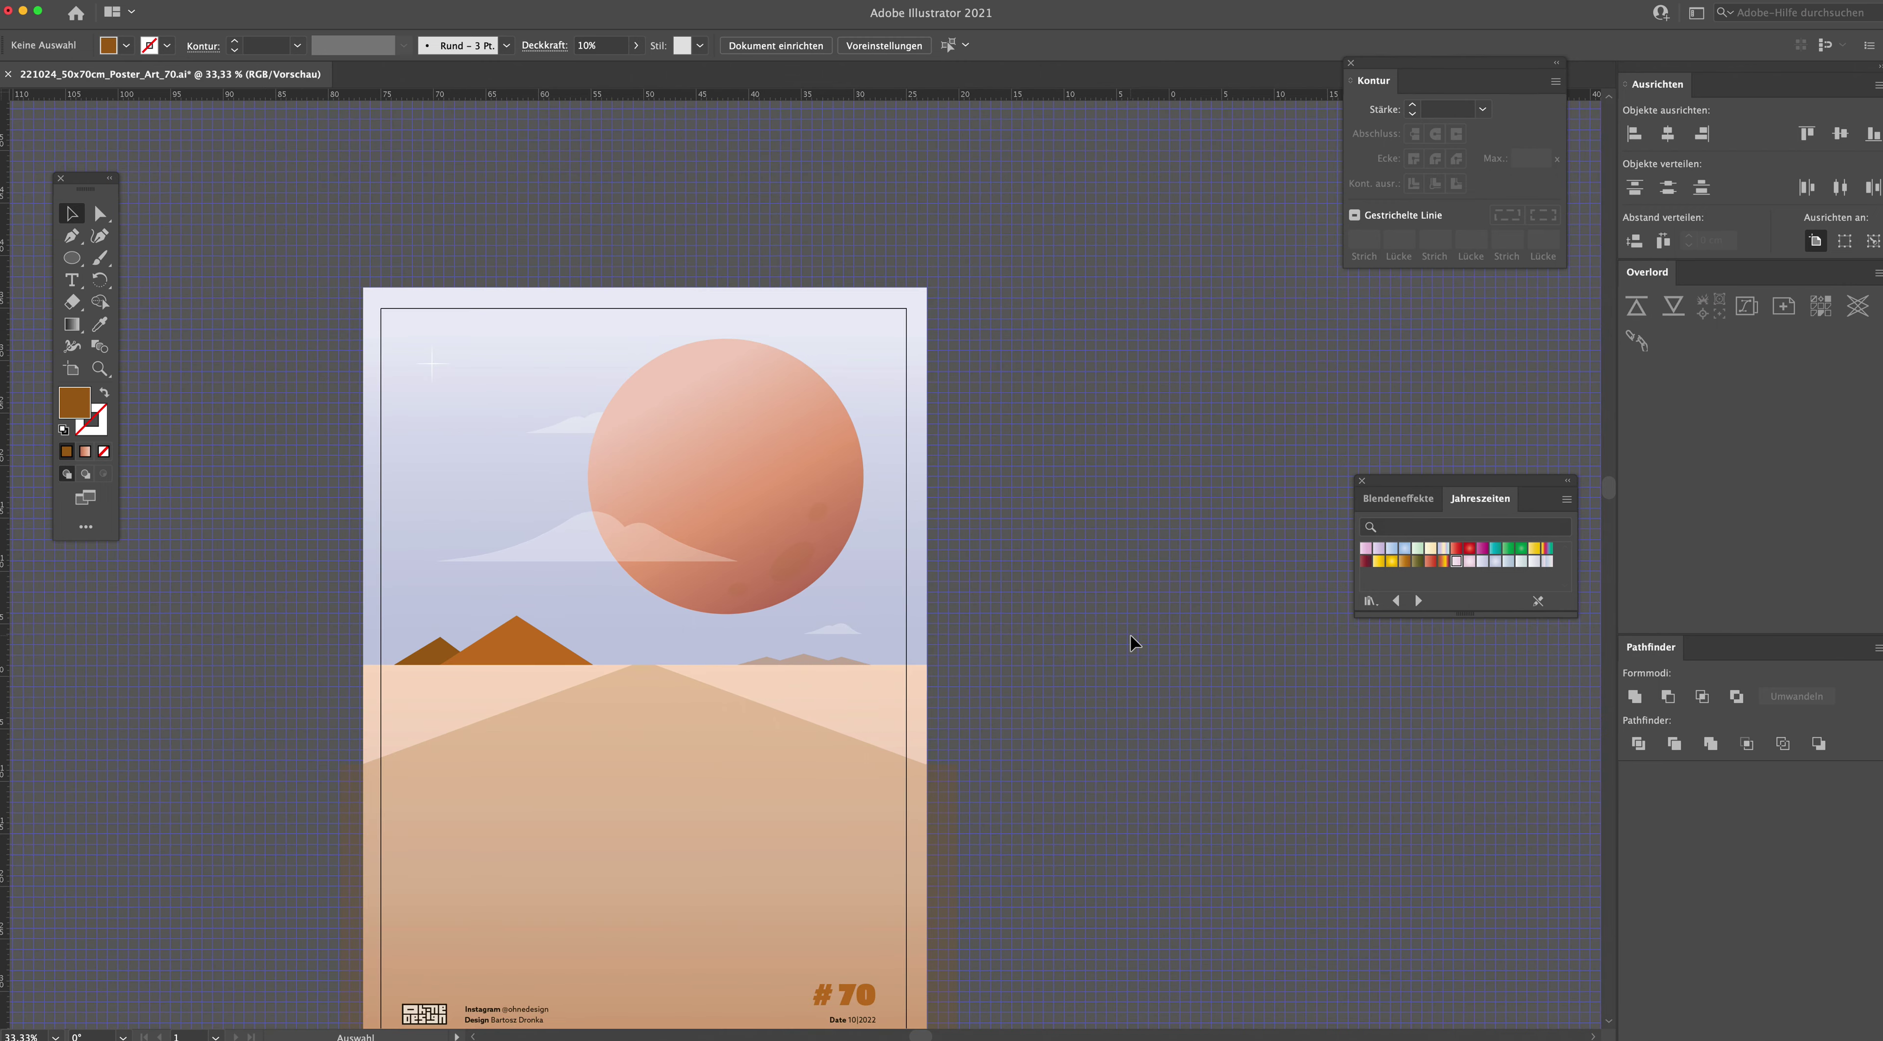
Step: Save the poster file
key(a)
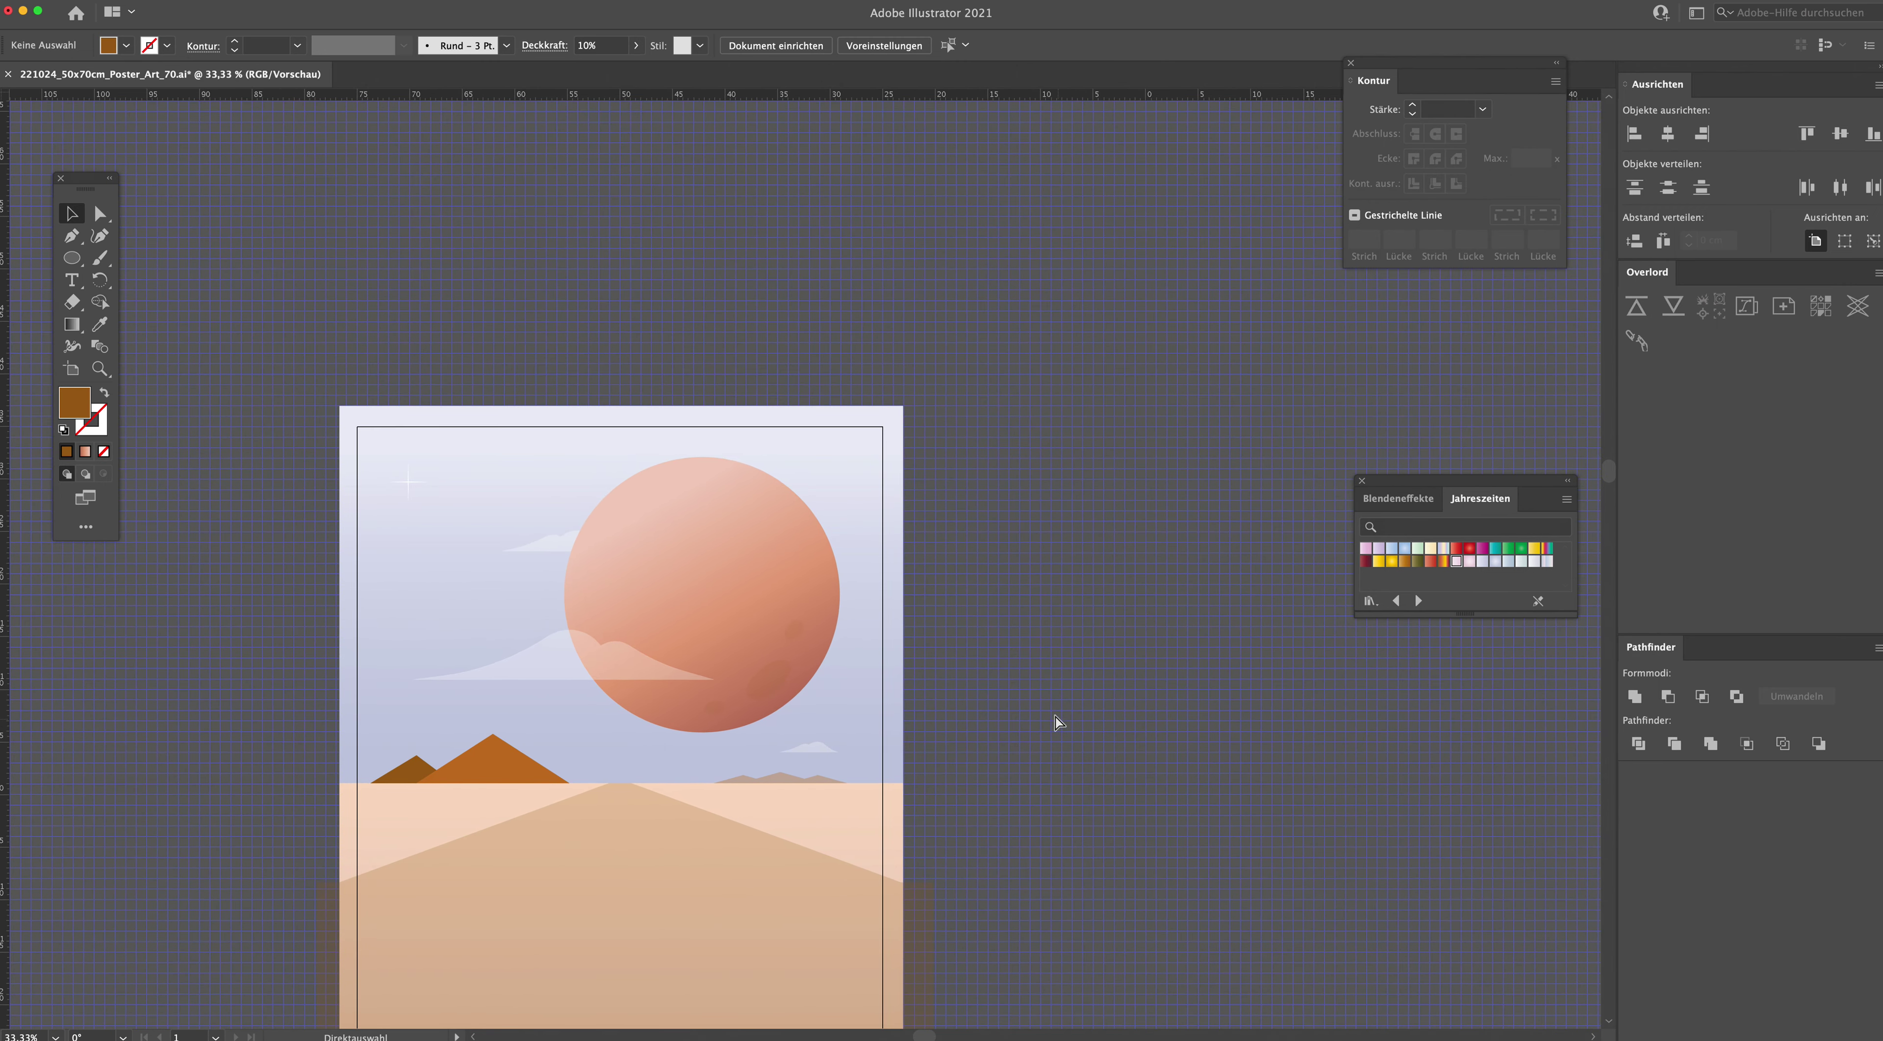
scroll(1057, 721, down, 5)
scroll(1057, 722, left, 3)
key(v)
key(ctrl+s)
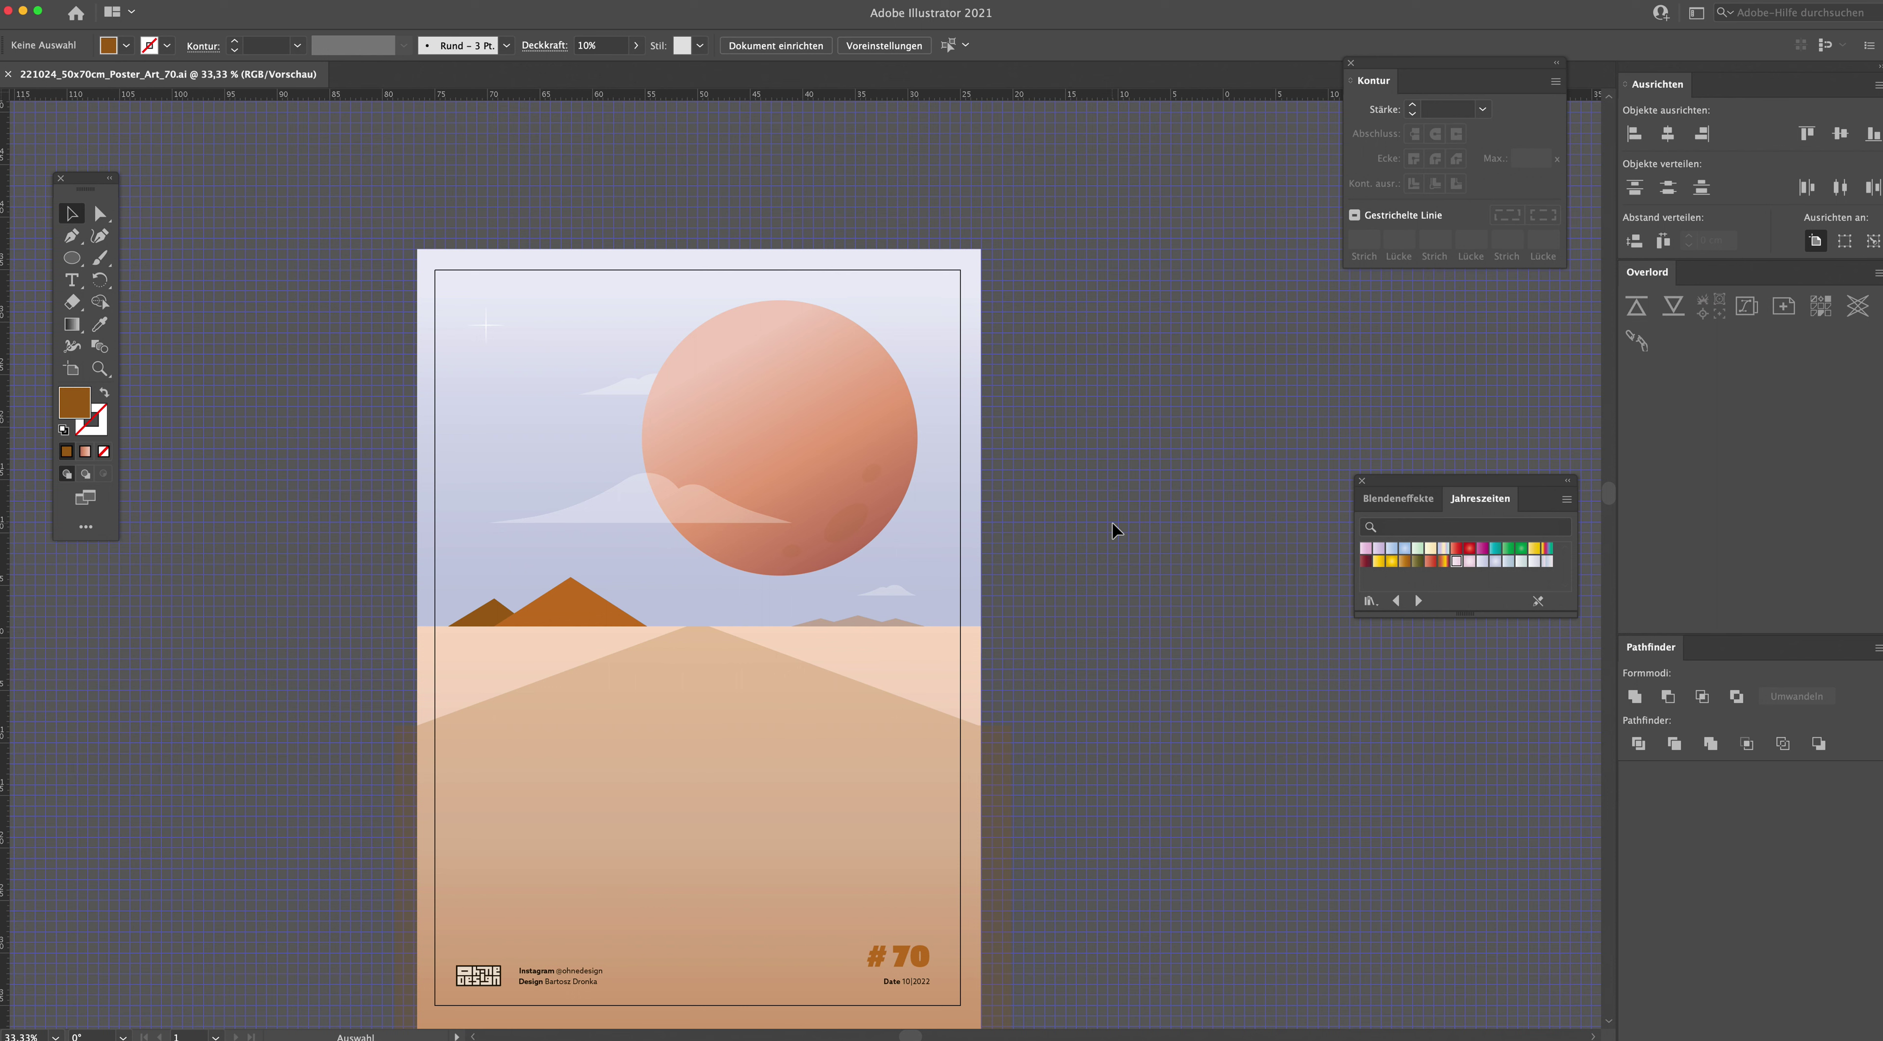
Step: Scroll down to the footer area and select the large dune shape
scroll(853, 631, down, 2)
scroll(853, 631, left, 3)
click(853, 631)
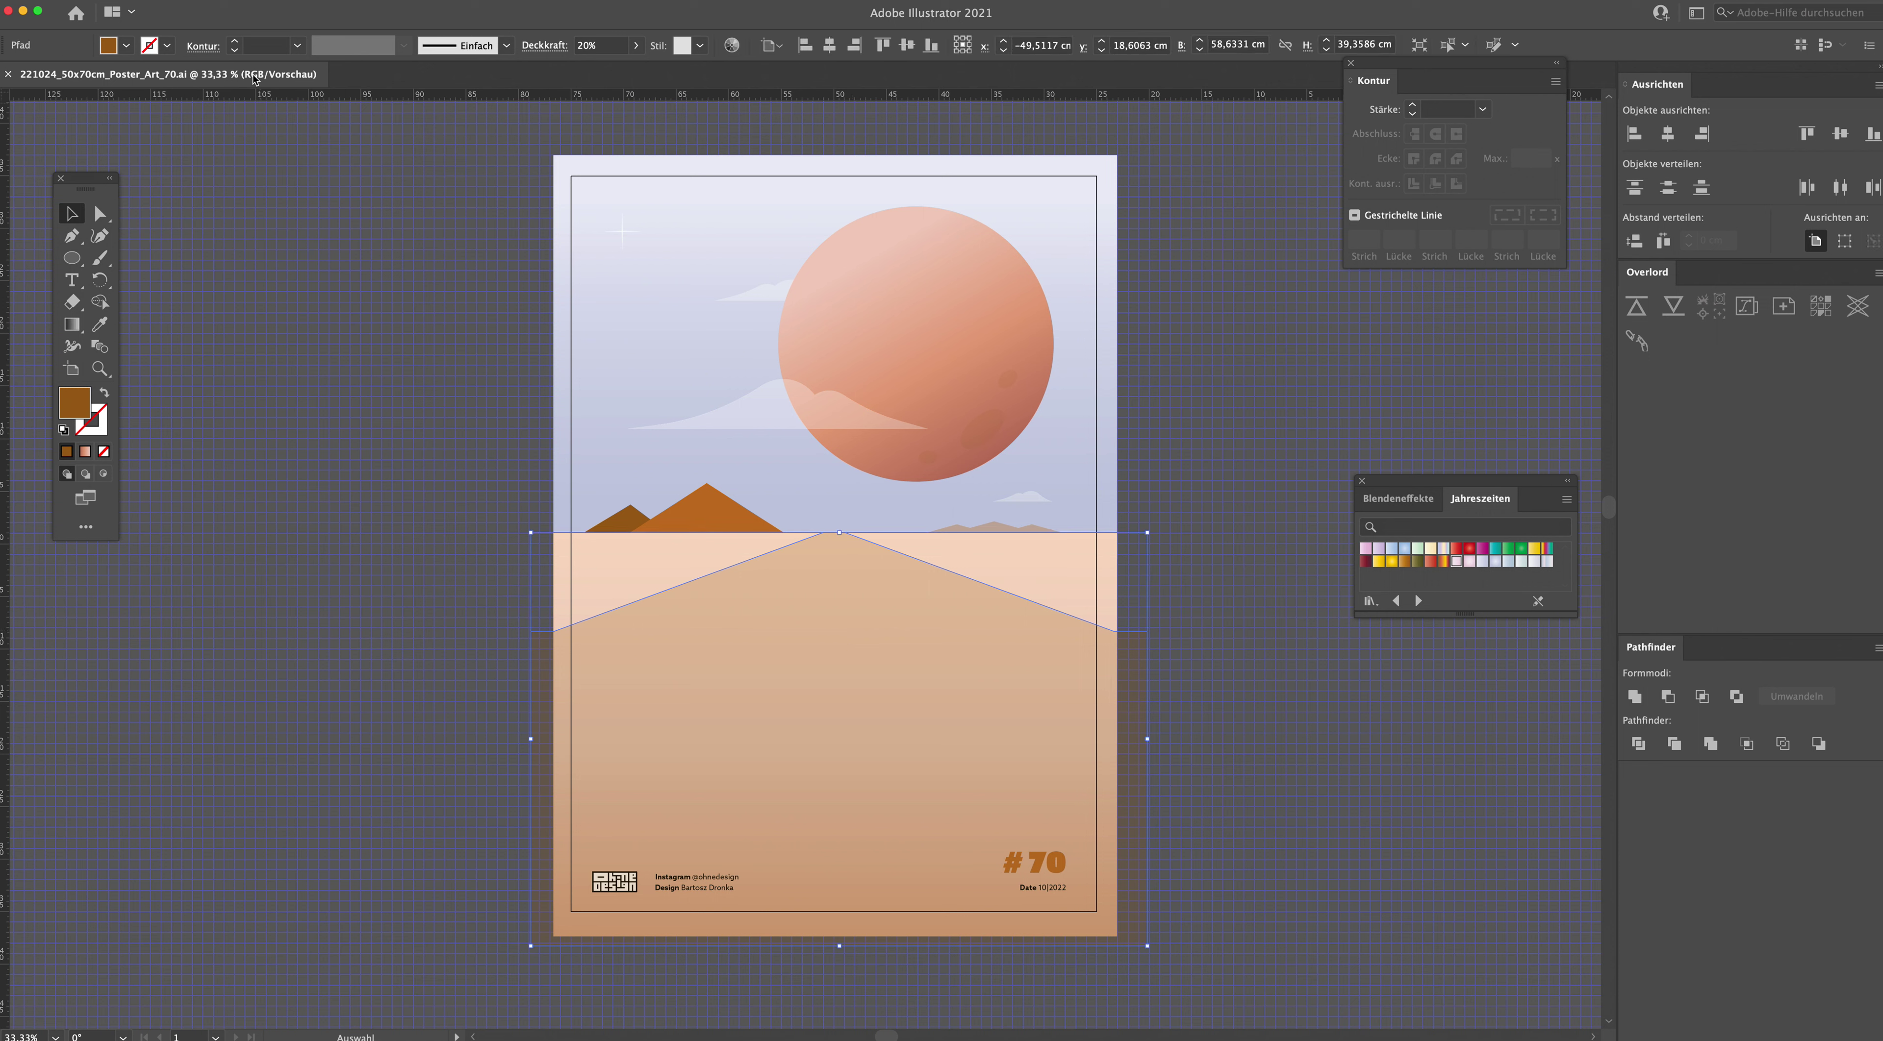
Step: Set the selected dune's Kontur weight in the control bar to 4 pt
click(262, 48)
key(Return)
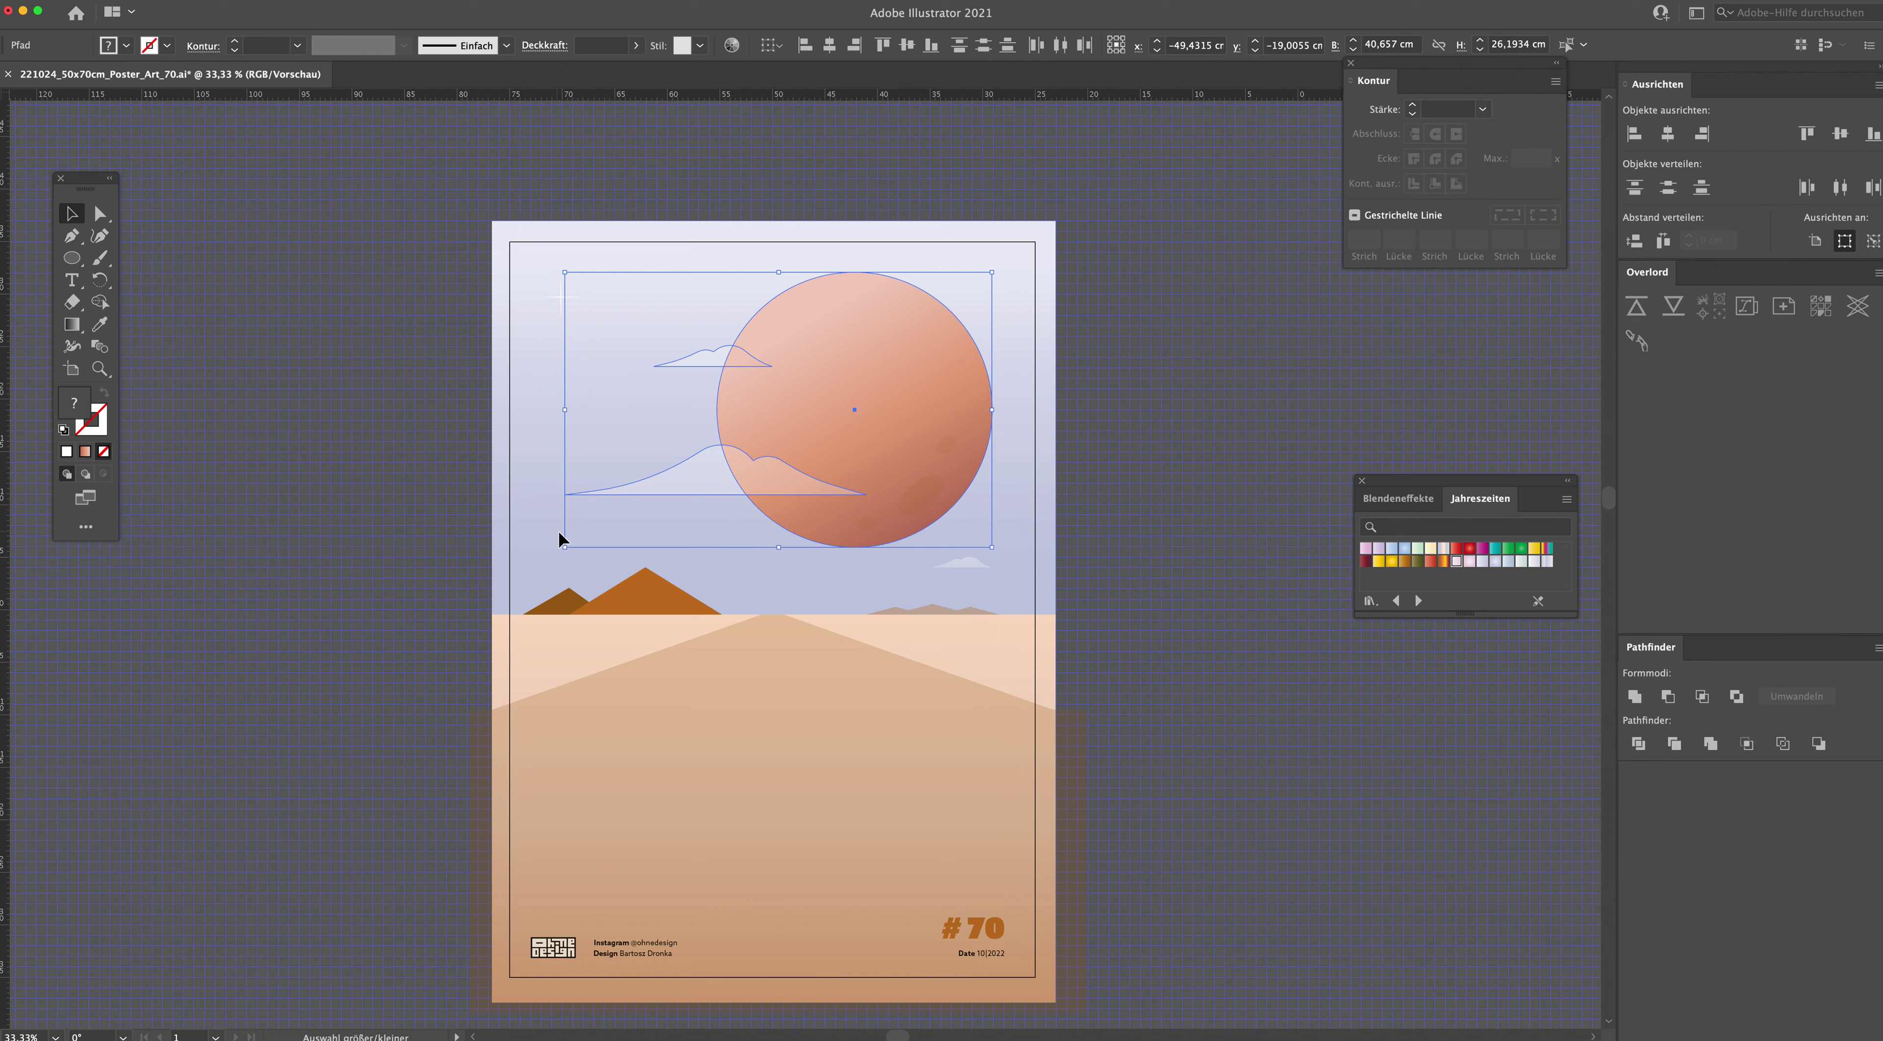
Step: Enlarge the sun and clouds slightly and set the small upper cloud to 15% opacity
mouse_move(559, 545)
mouse_down()
mouse_move(548, 561)
mouse_move(562, 548)
mouse_up()
click(706, 365)
click(599, 45)
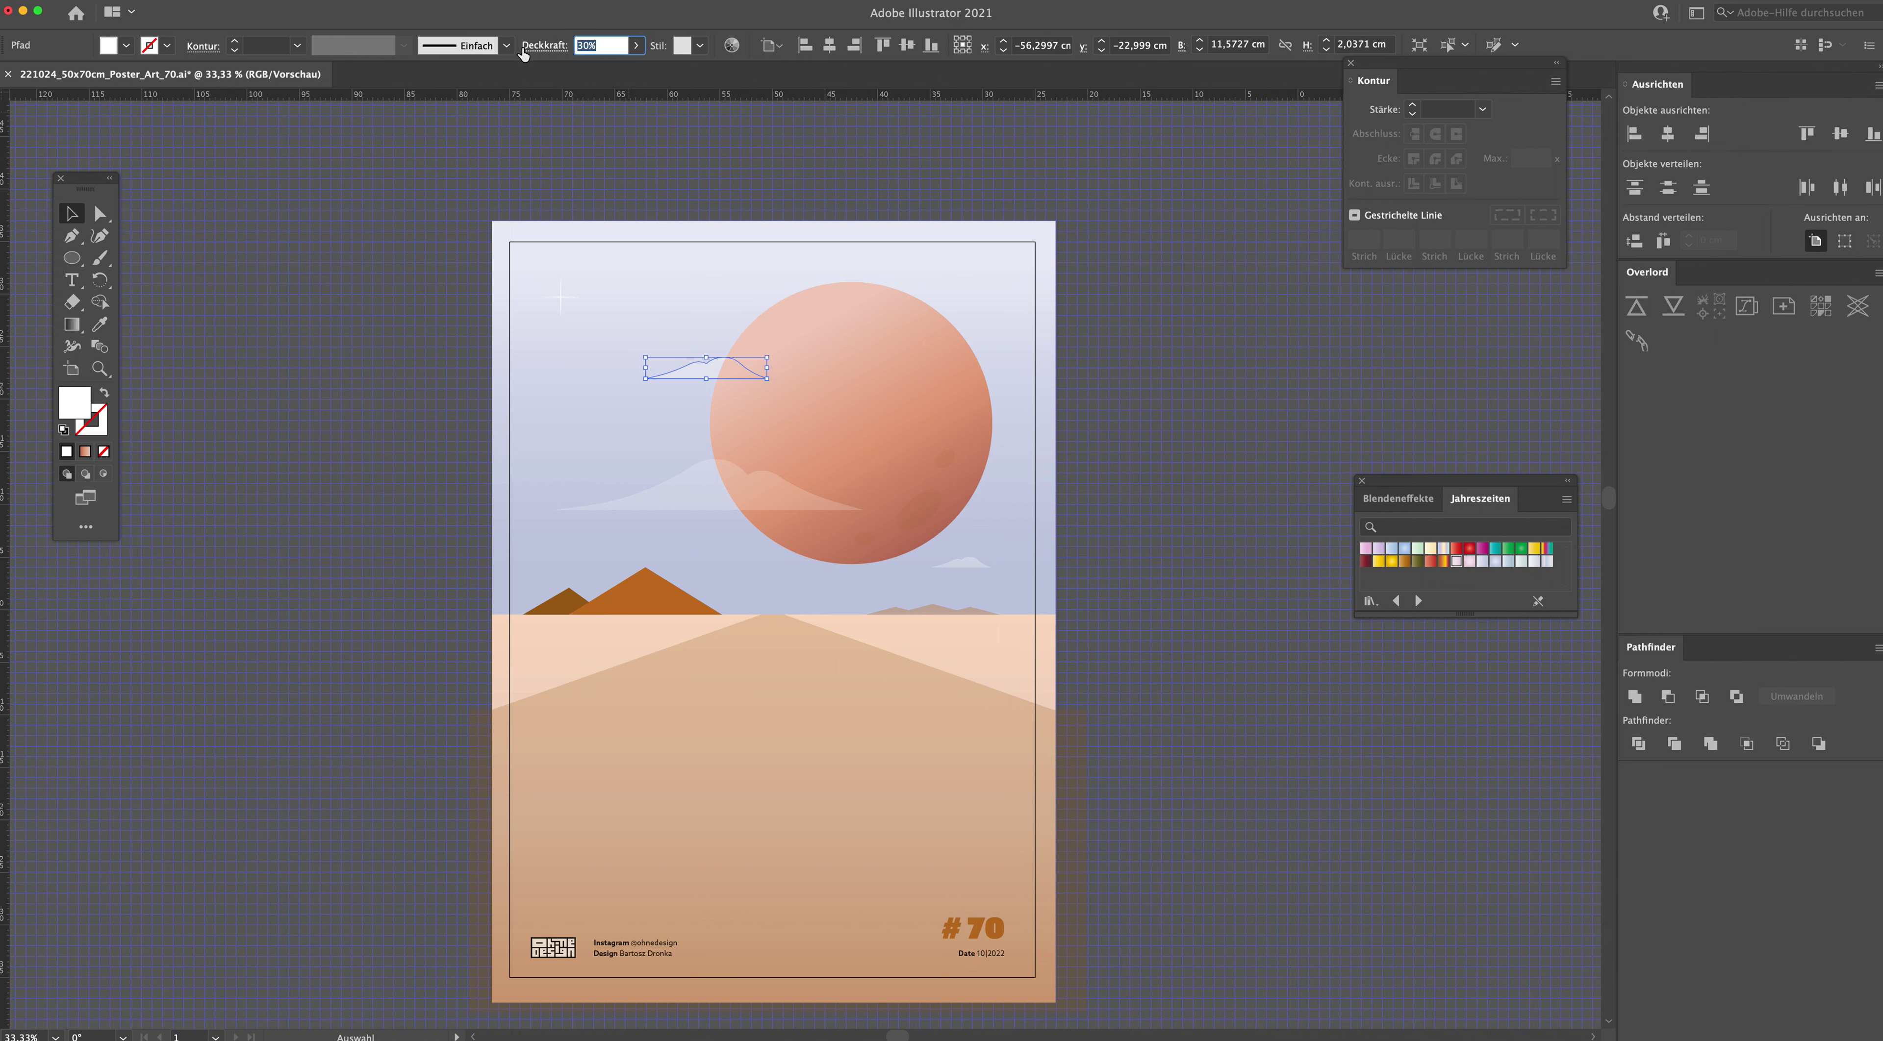
text(1)
text(5)
key(Return)
click(1127, 408)
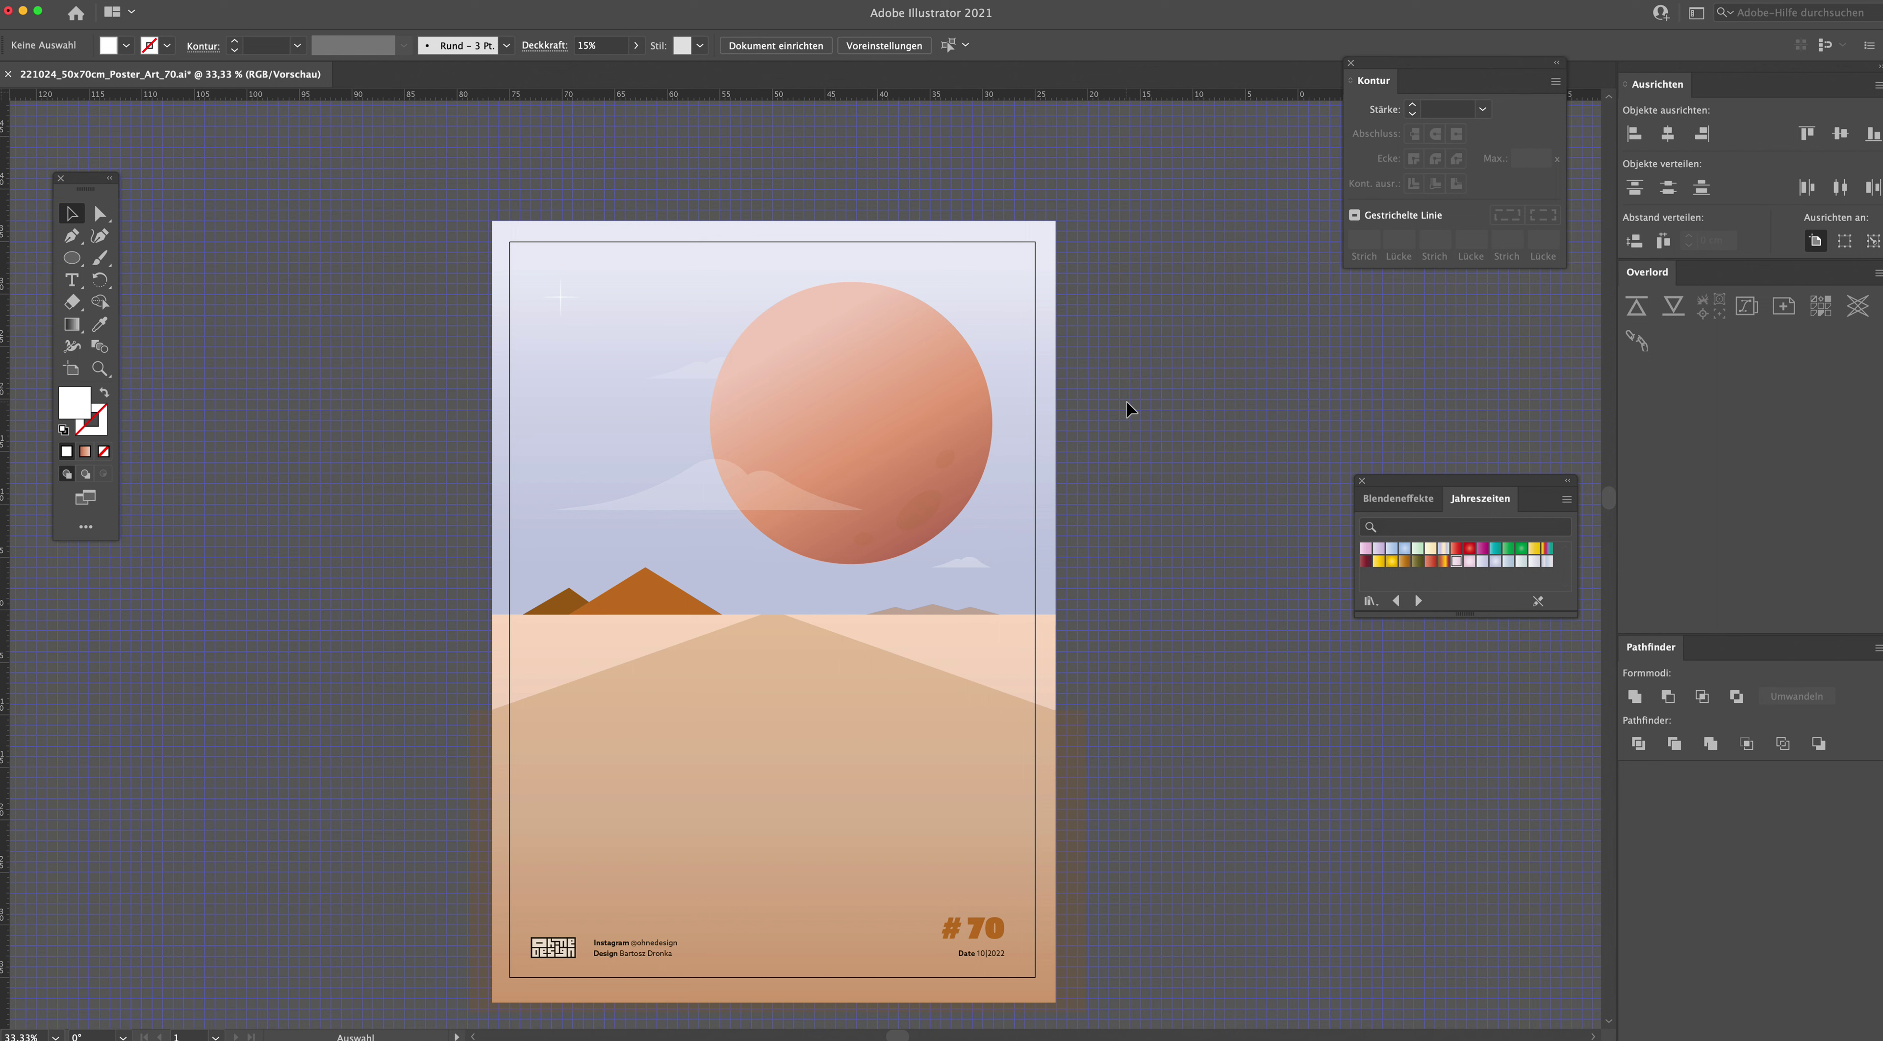
Step: Set the small cloud right of the sun to 20% opacity
click(976, 562)
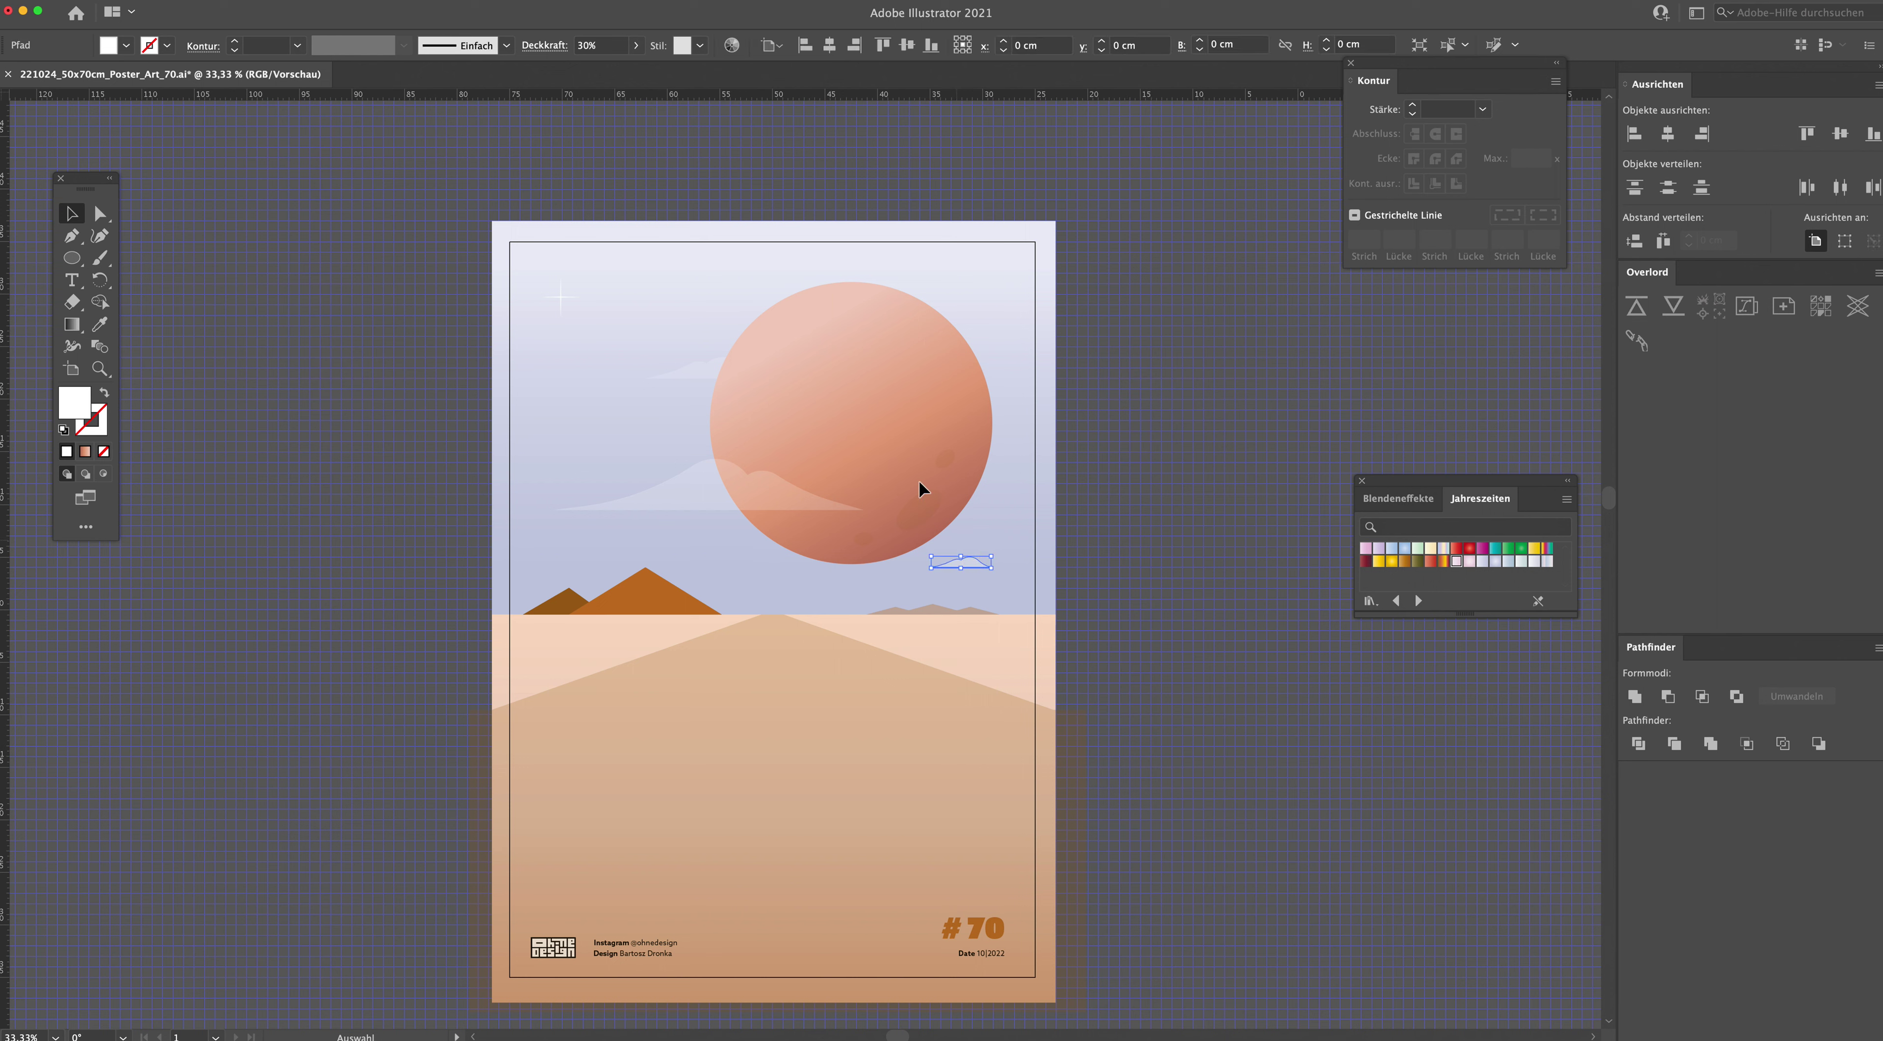
click(596, 45)
text(20)
key(Return)
scroll(1039, 534, down, 1)
key(ctrl+shift+a)
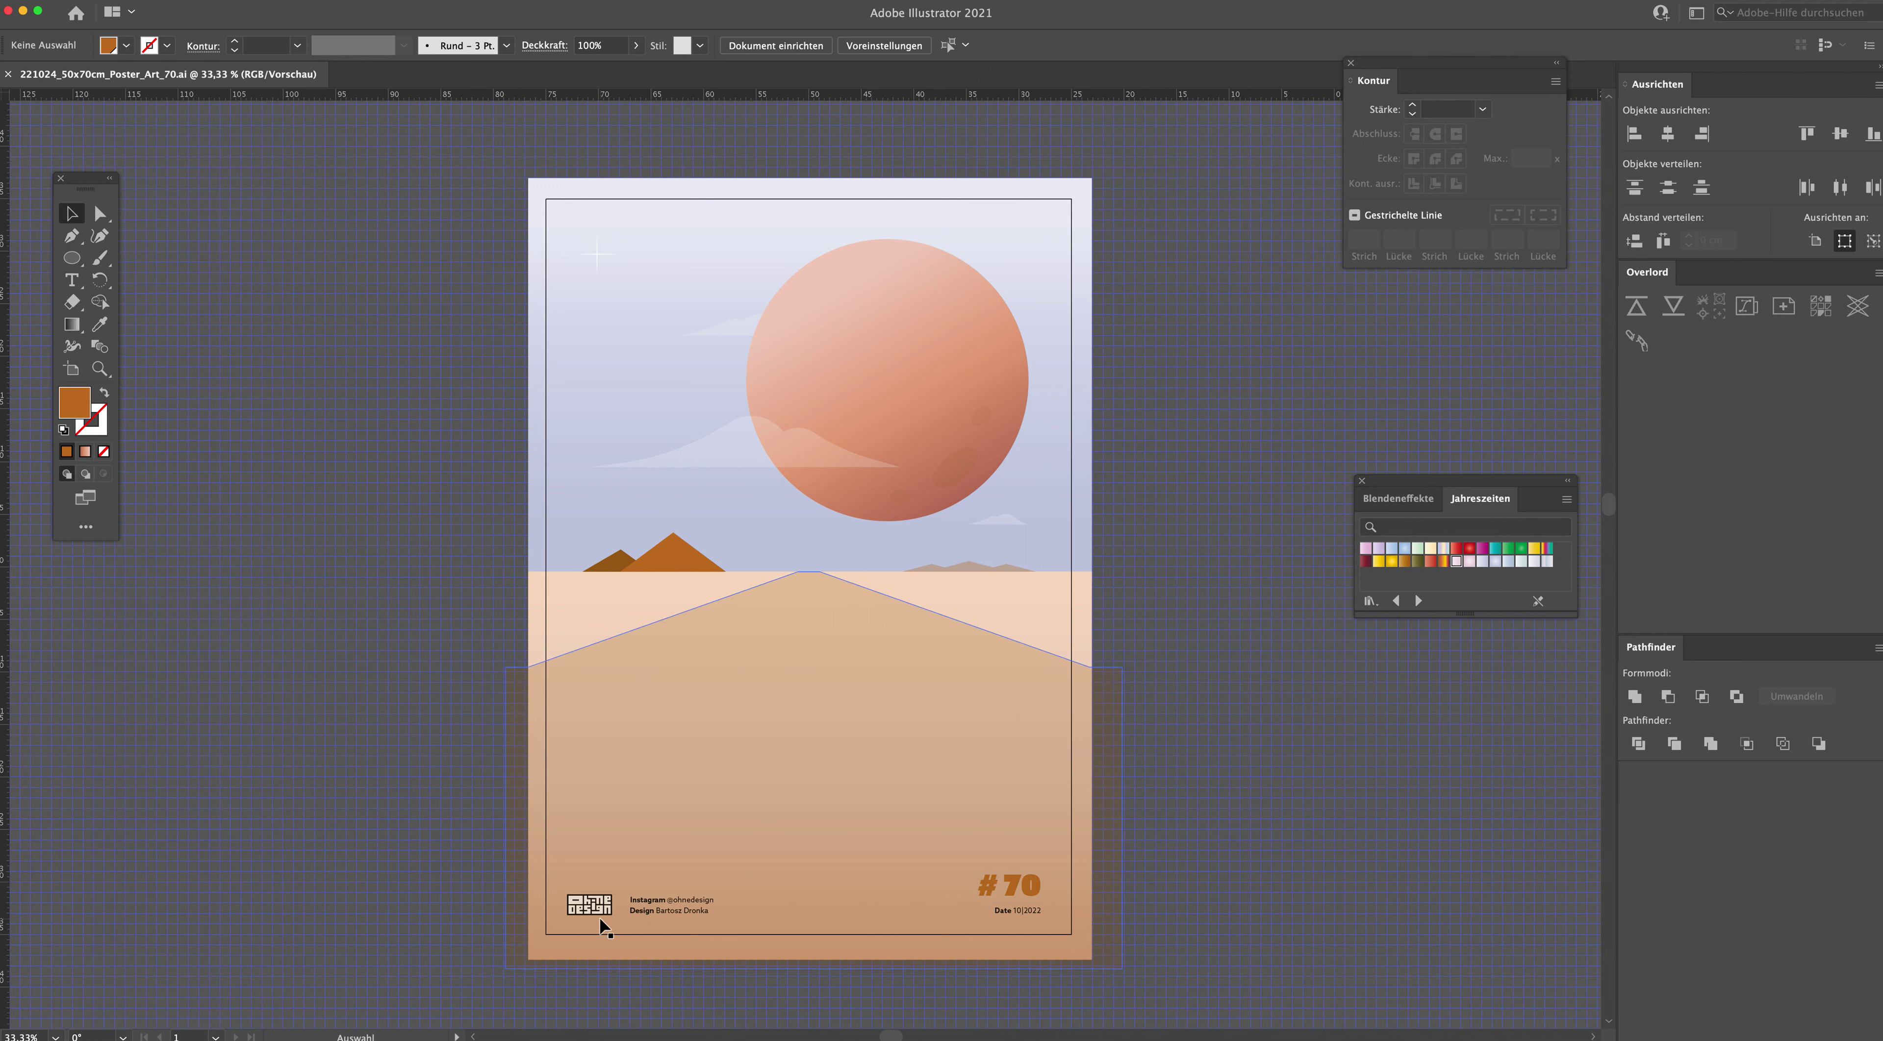
click(655, 854)
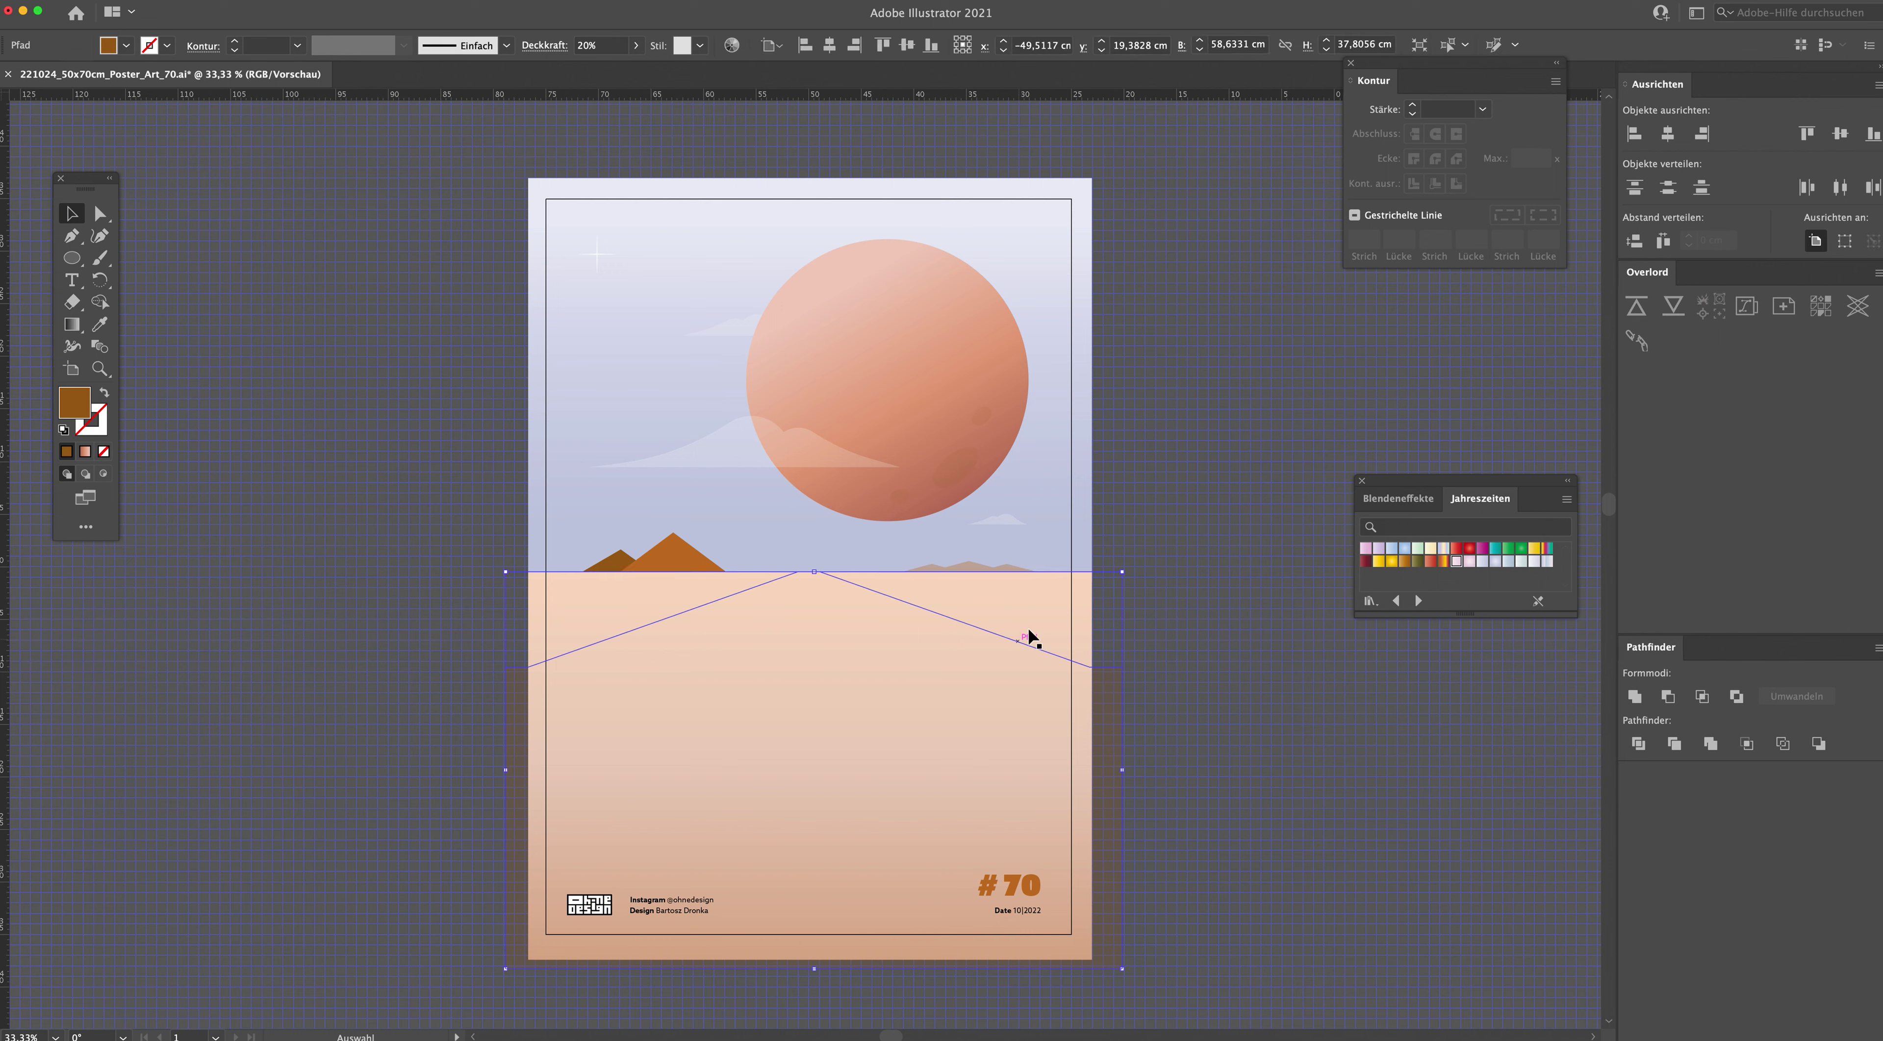
click(806, 222)
drag(809, 188, 810, 199)
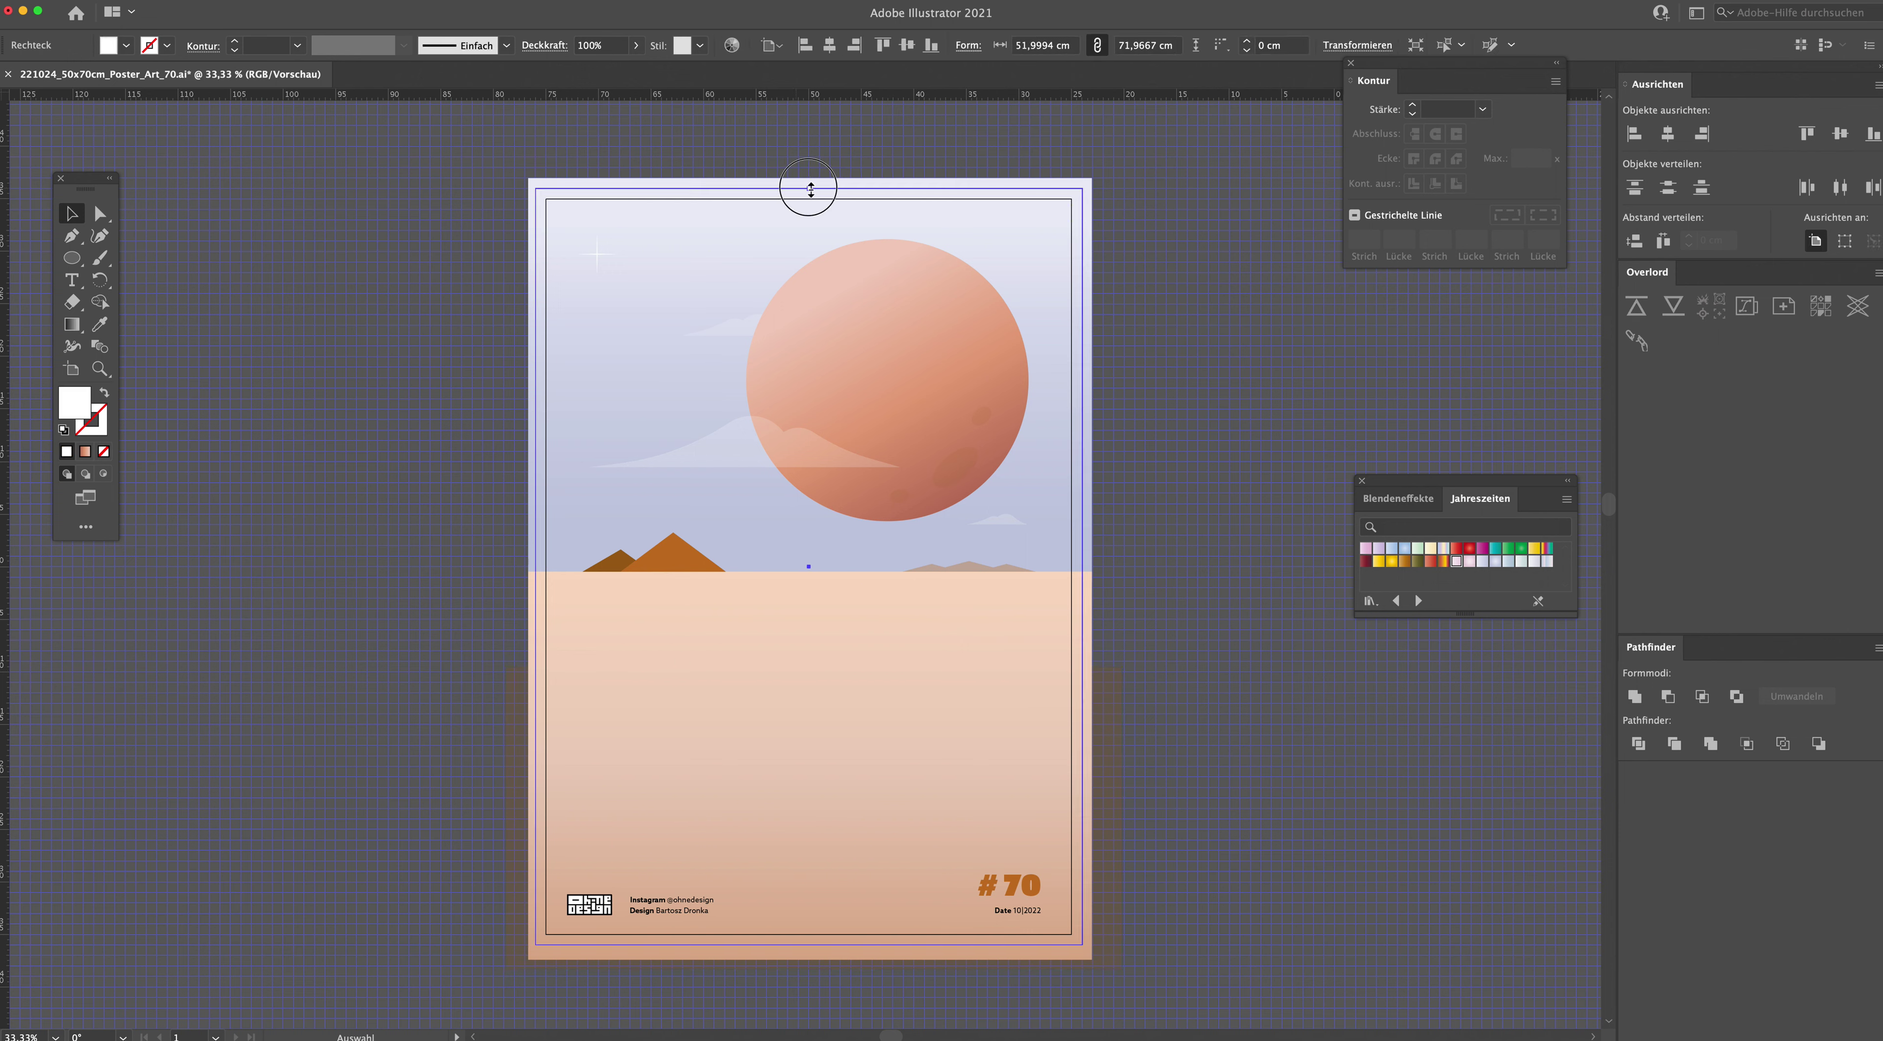
key(ctrl+z)
key(ctrl+z)
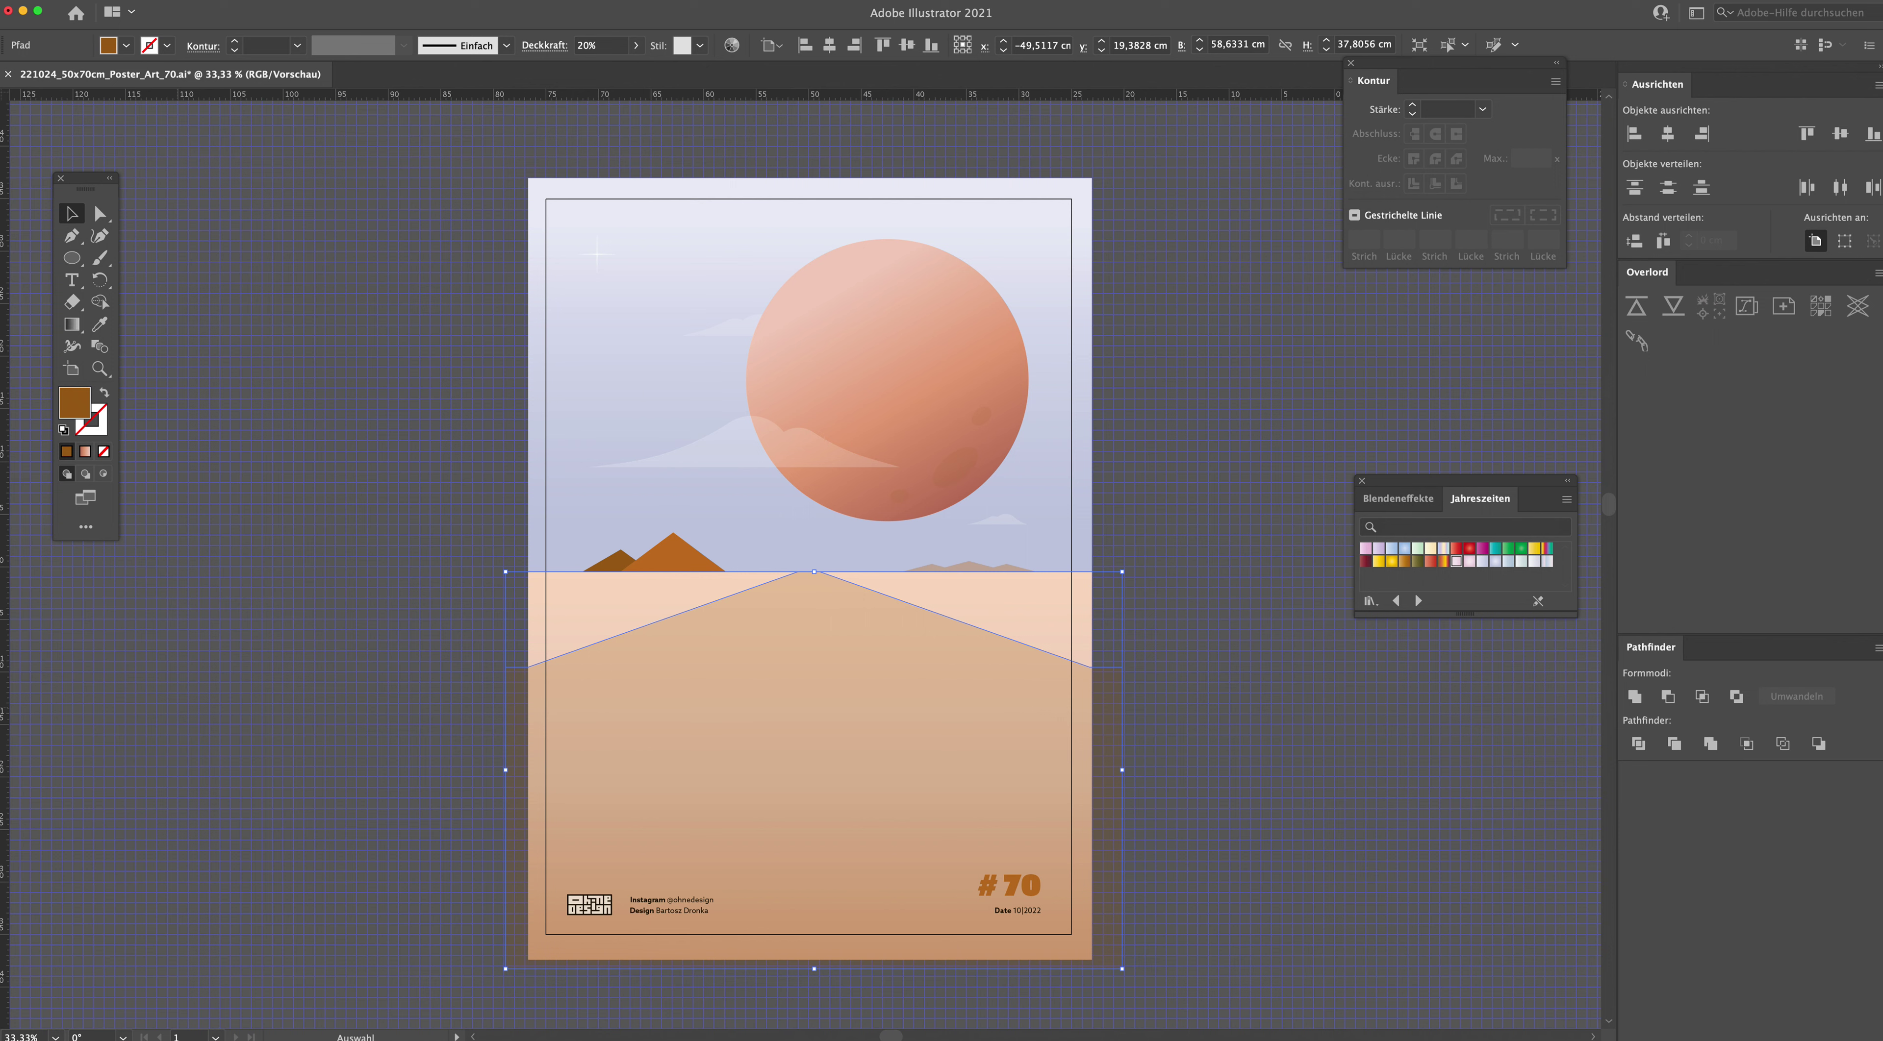
key(ctrl+z)
key(ctrl+shift+z)
click(1263, 682)
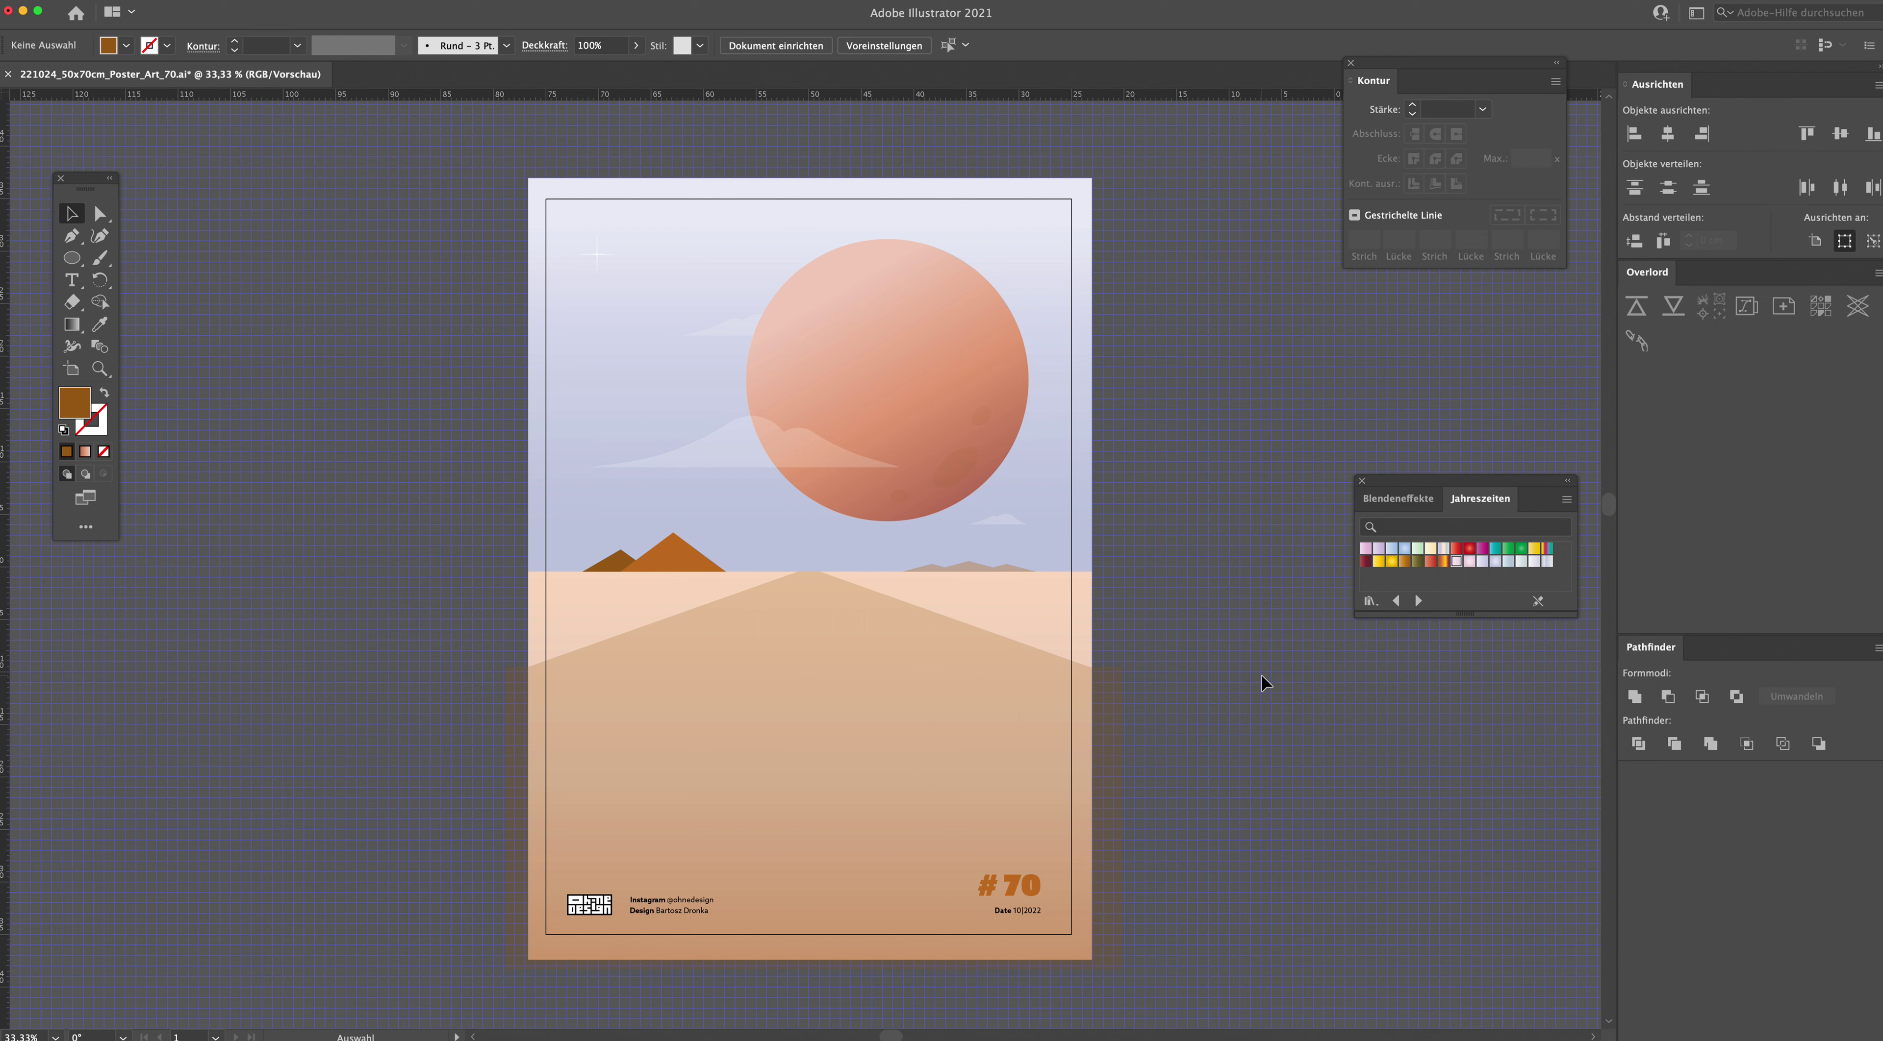
Step: Set the footer's #70 text to 50% Deckkraft, then deselect it
click(1024, 882)
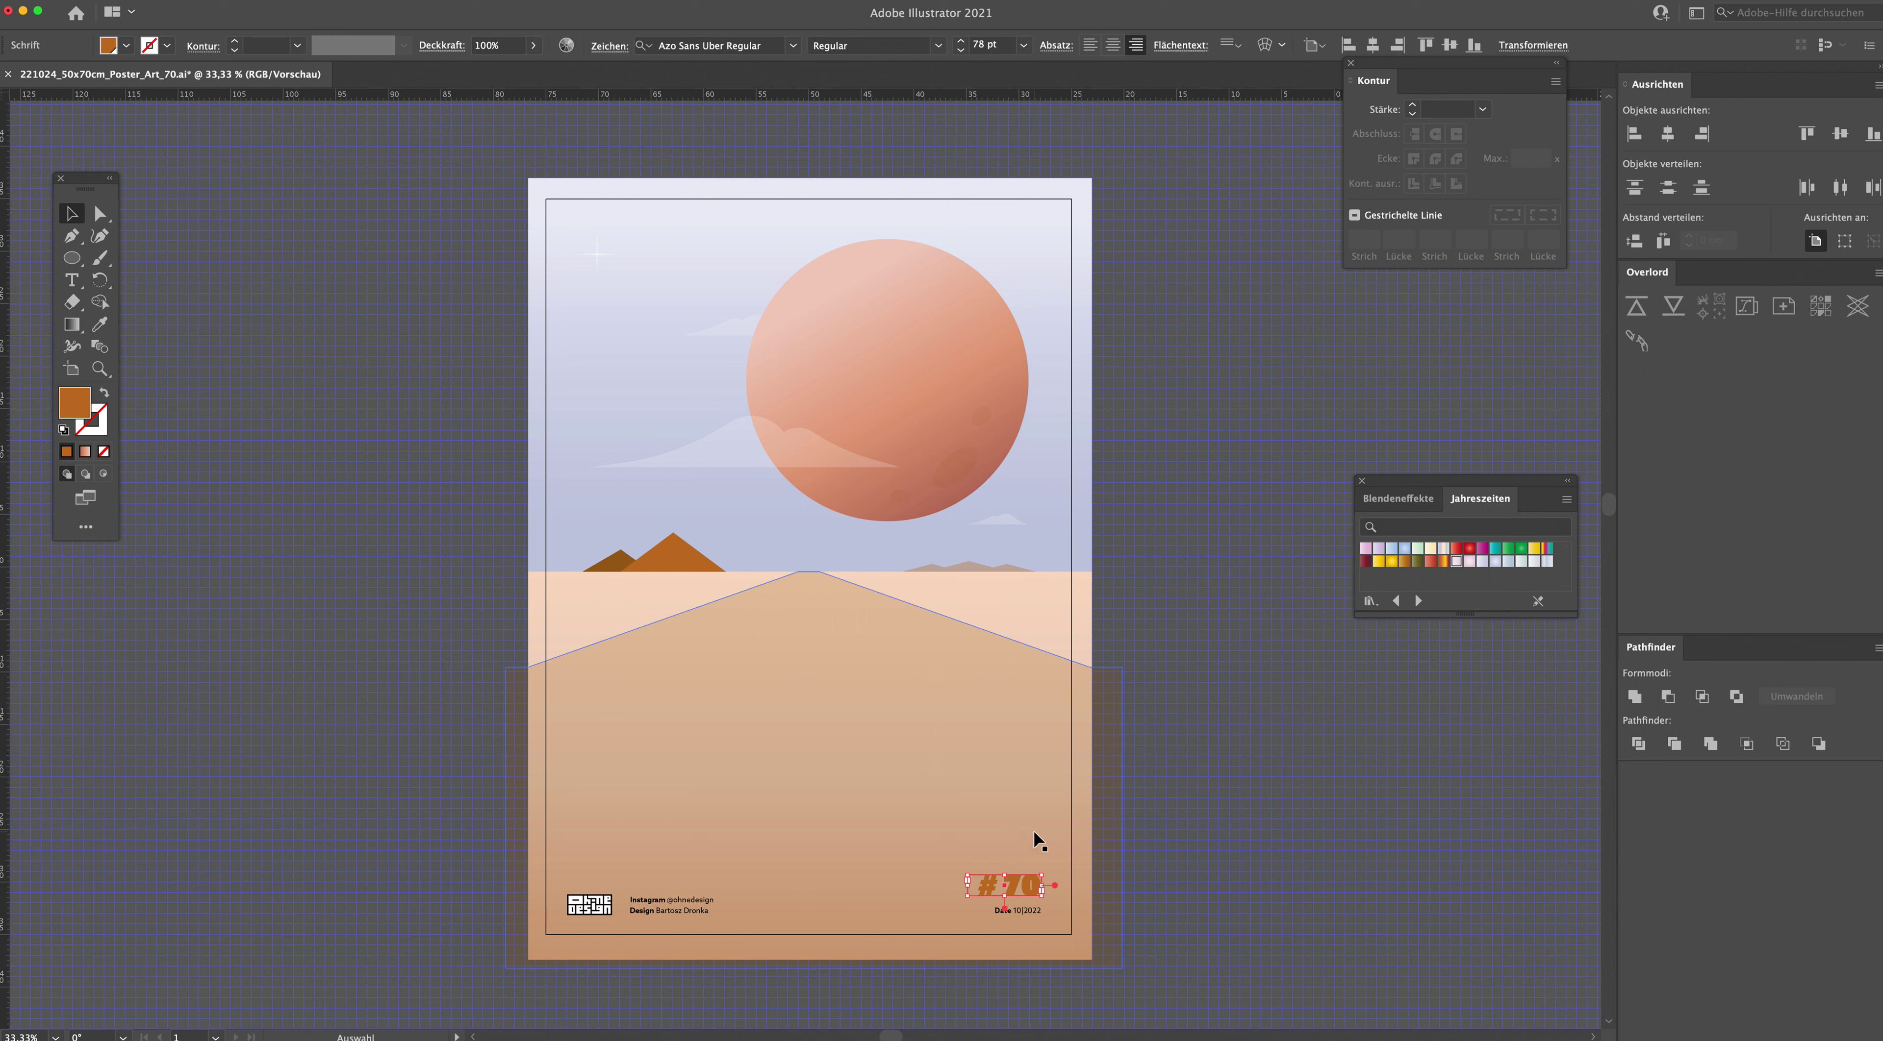
scroll(1038, 841, down, 2)
scroll(1038, 841, right, 3)
click(497, 45)
text(50)
key(Return)
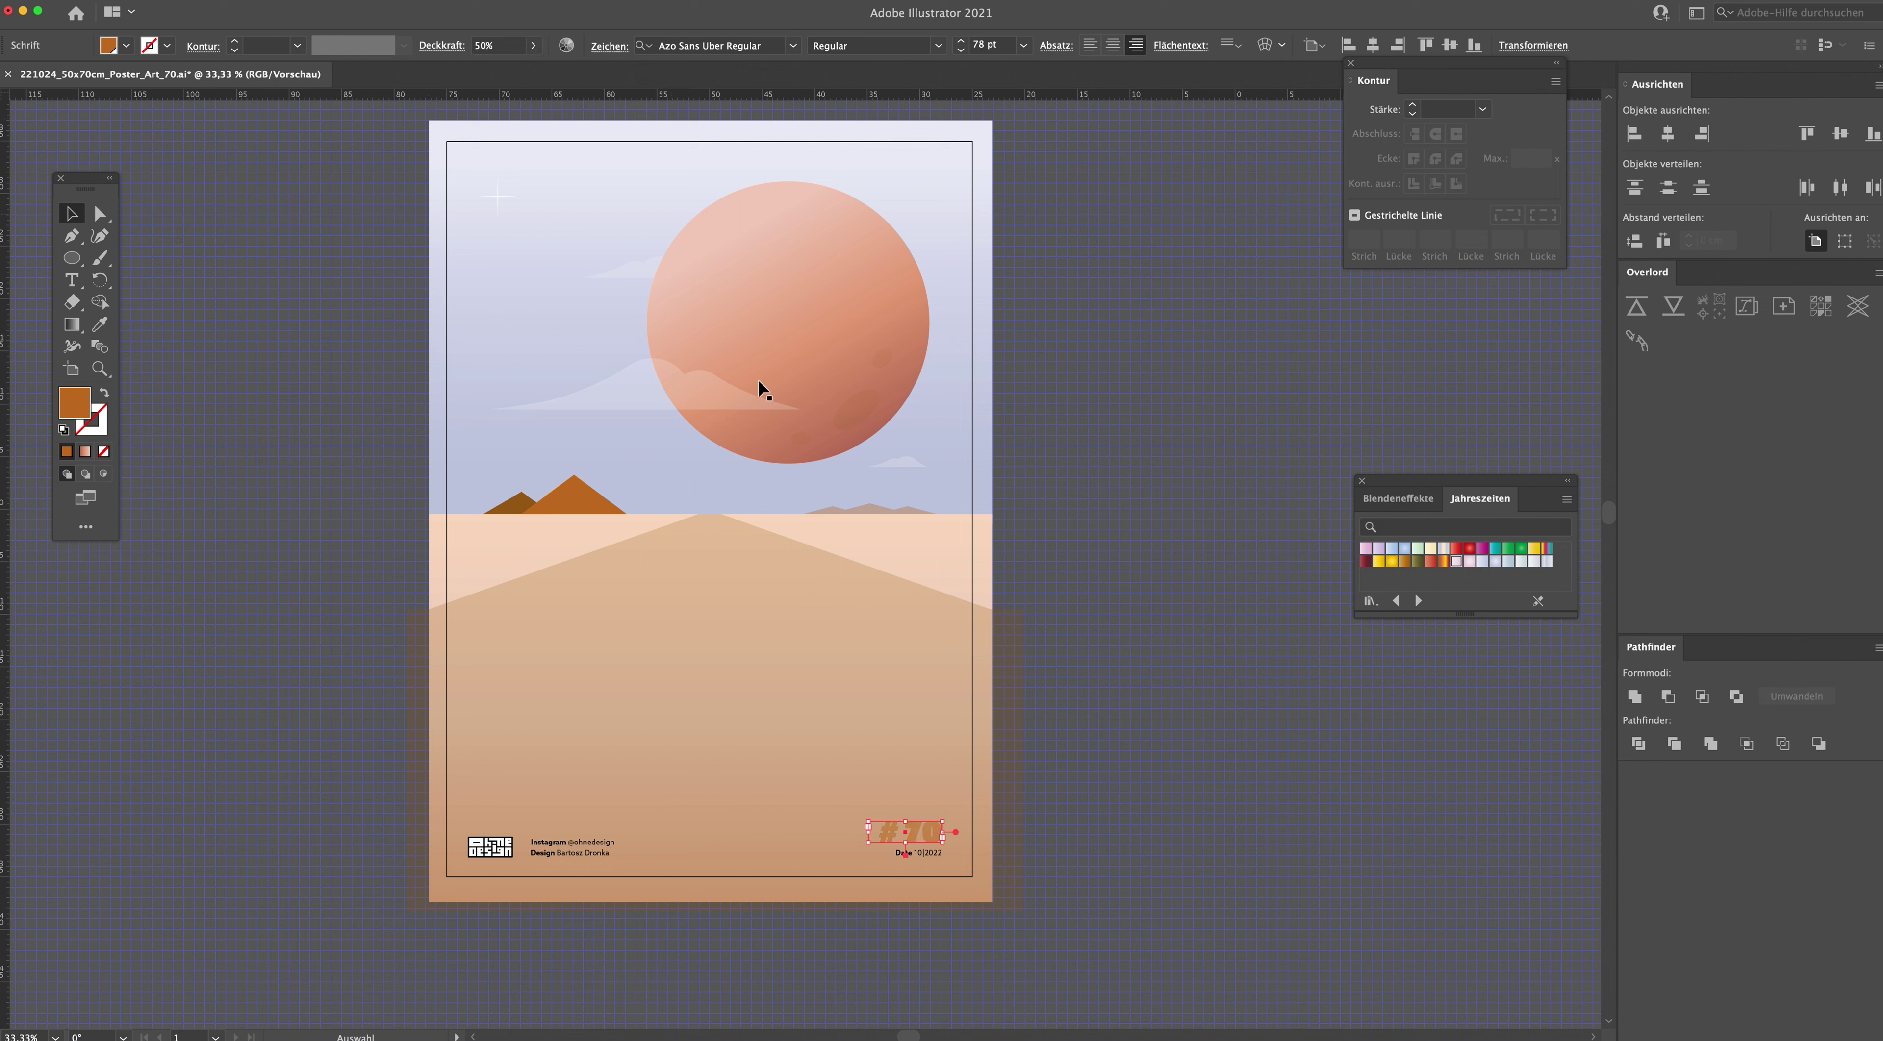
click(1140, 703)
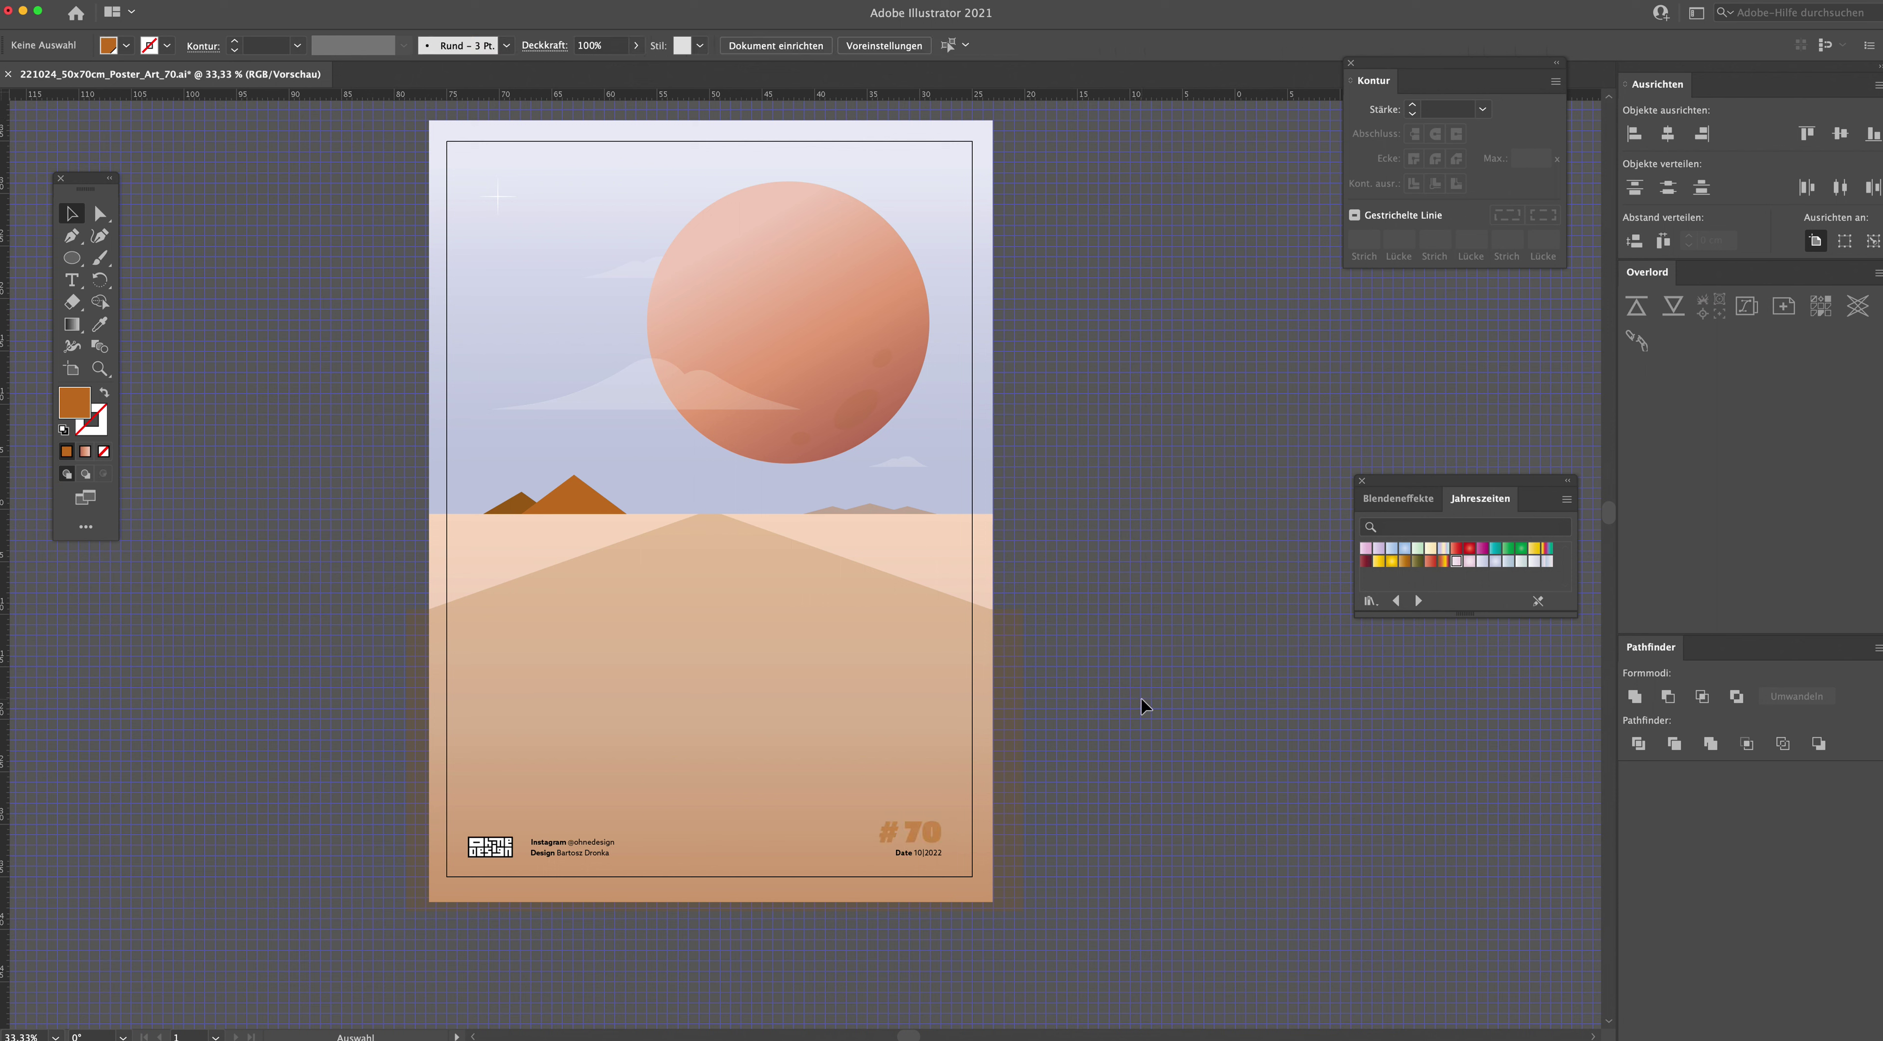